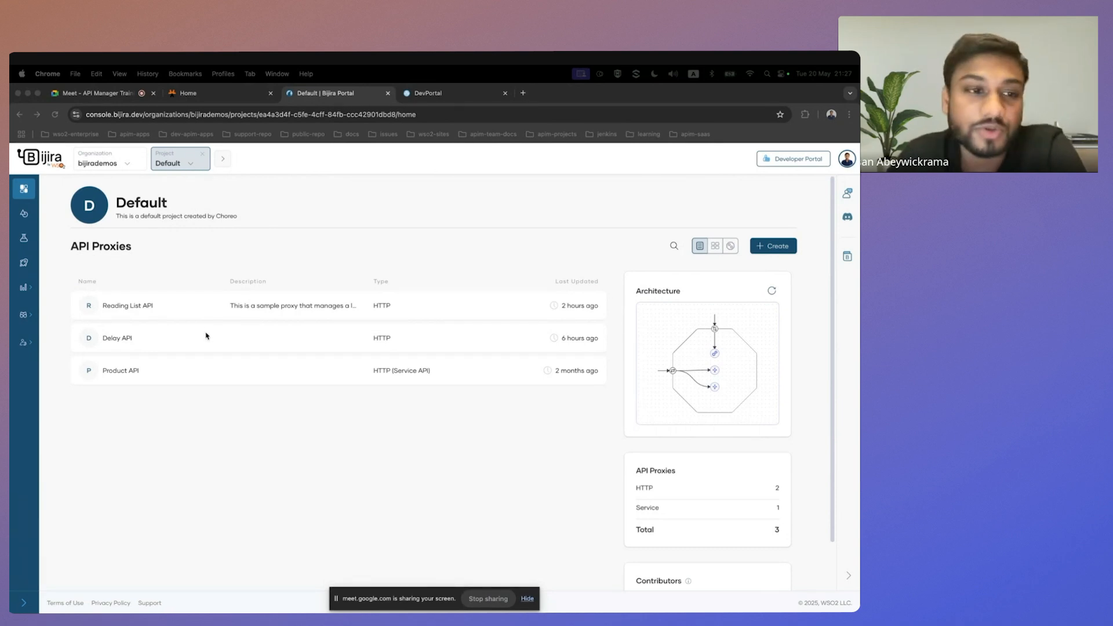
Start creating a new API proxy in the Default project.
{"action": "left_click", "coordinate": [259, 258]}
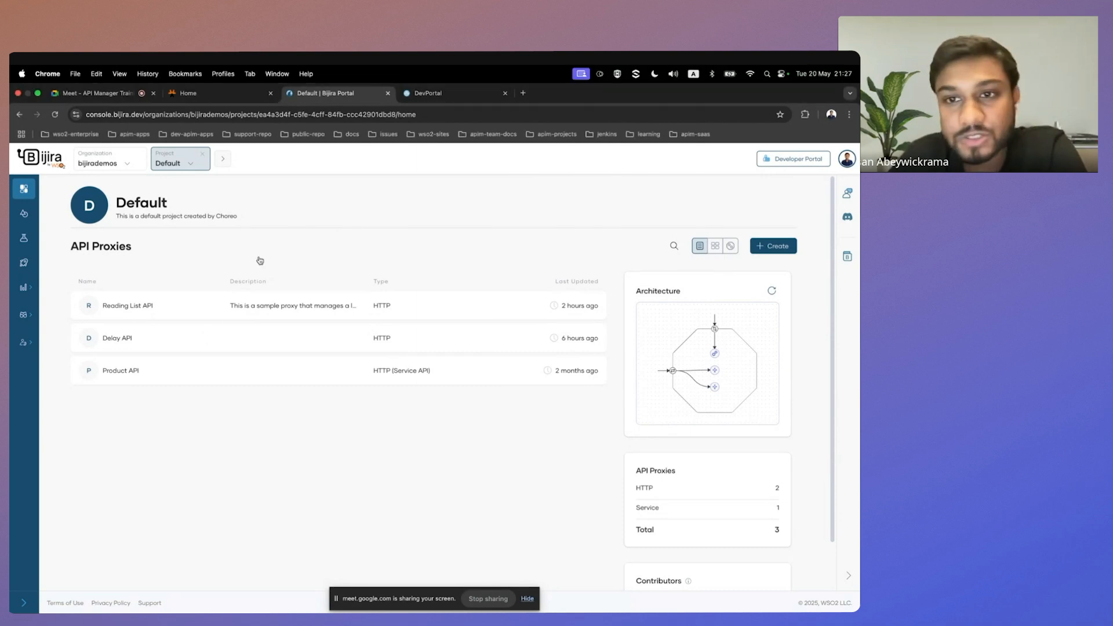
{"action": "left_click", "coordinate": [787, 248]}
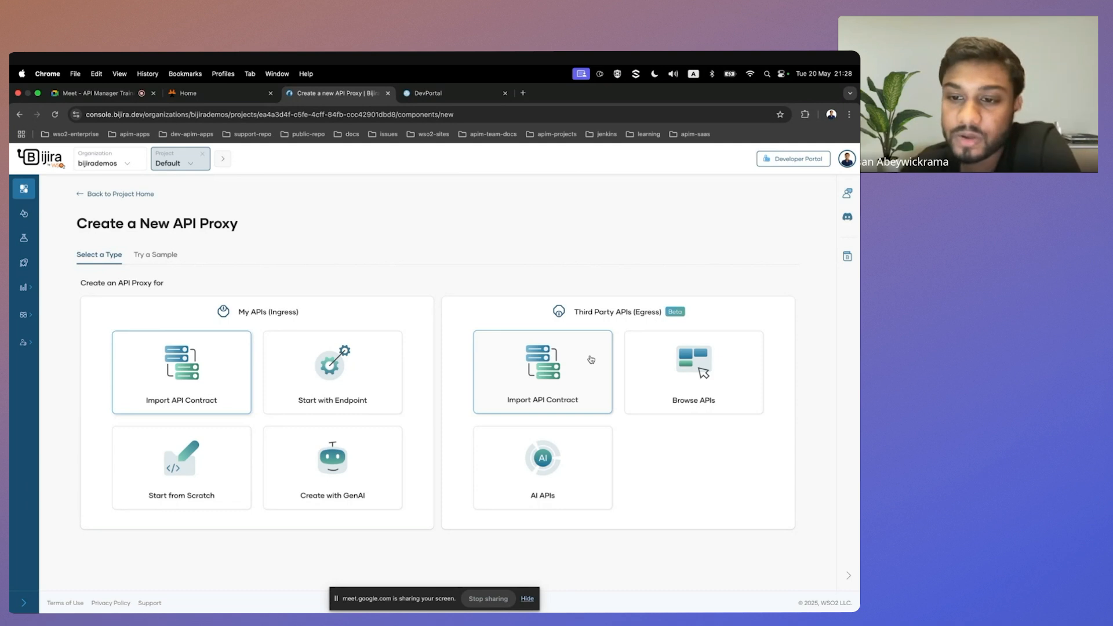
Review the third-party API catalogue and the AI API options for egress proxies, and return to the list of creation types.
{"action": "left_click", "coordinate": [728, 374]}
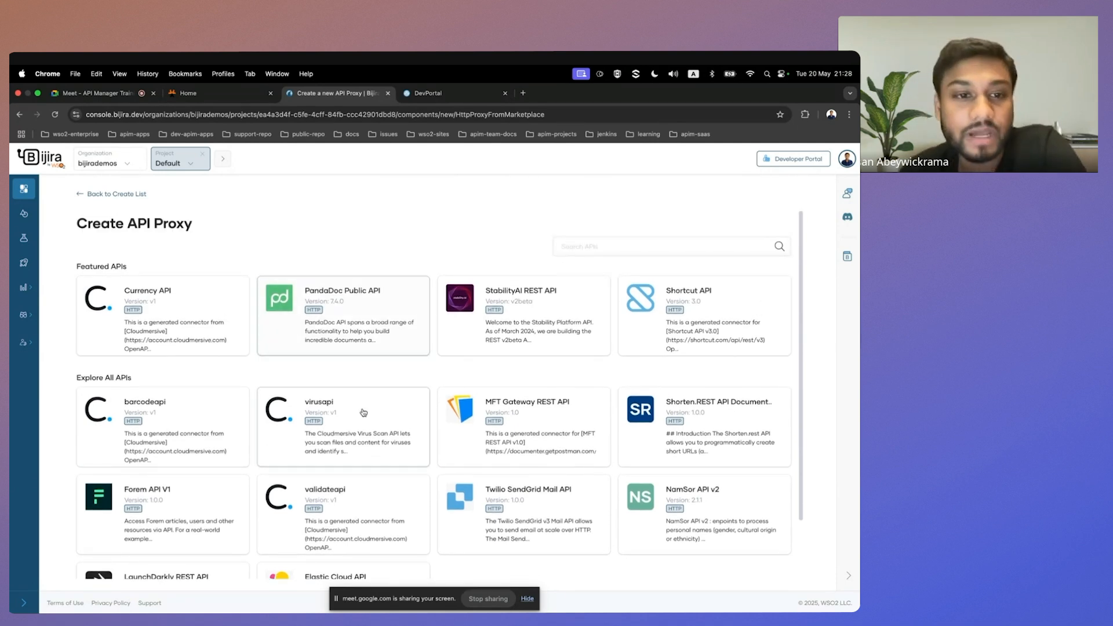
{"action": "scroll", "coordinate": [366, 406], "scroll_direction": "down", "scroll_amount": 1}
{"action": "scroll", "coordinate": [341, 295], "scroll_direction": "up", "scroll_amount": 1}
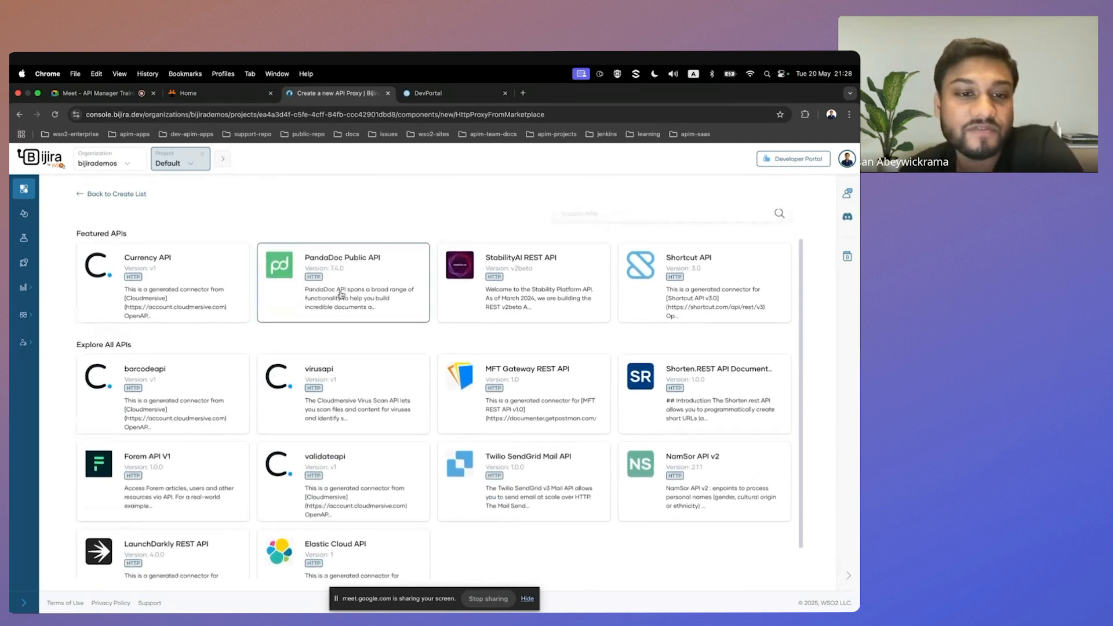
{"action": "scroll", "coordinate": [347, 354], "scroll_direction": "down", "scroll_amount": 1}
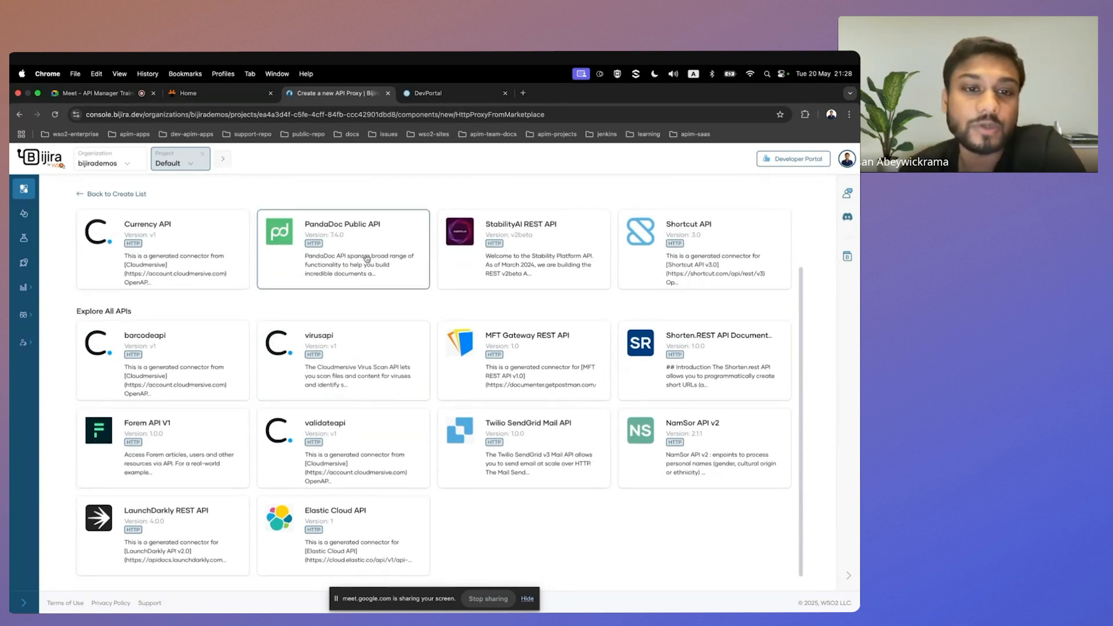
{"action": "scroll", "coordinate": [344, 278], "scroll_direction": "up", "scroll_amount": 1}
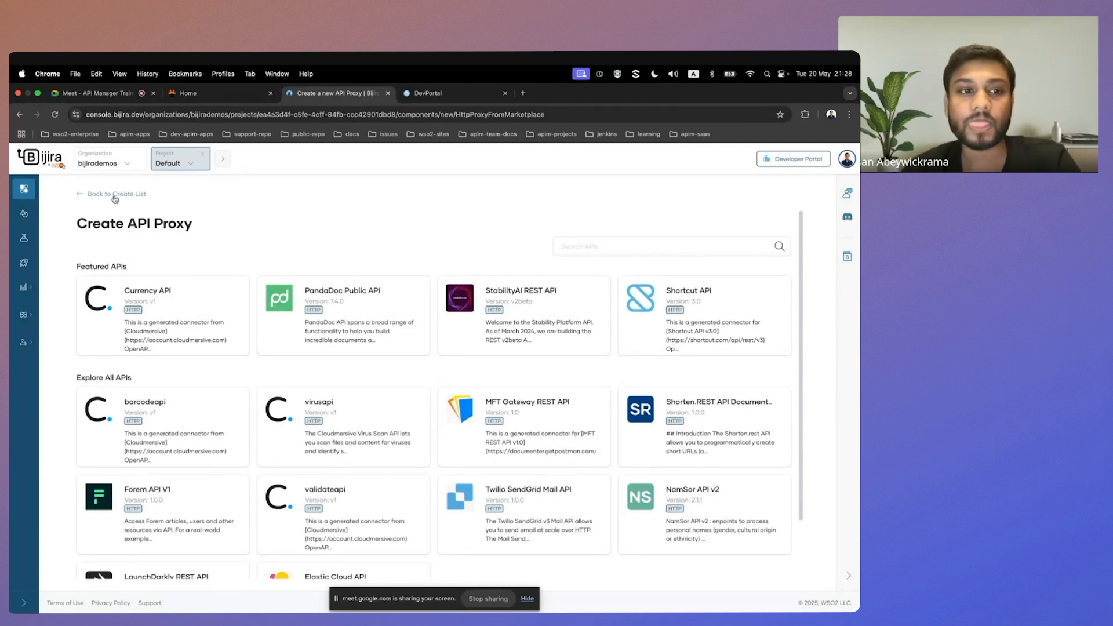
{"action": "scroll", "coordinate": [136, 198], "scroll_direction": "down", "scroll_amount": 1}
{"action": "left_click", "coordinate": [139, 195]}
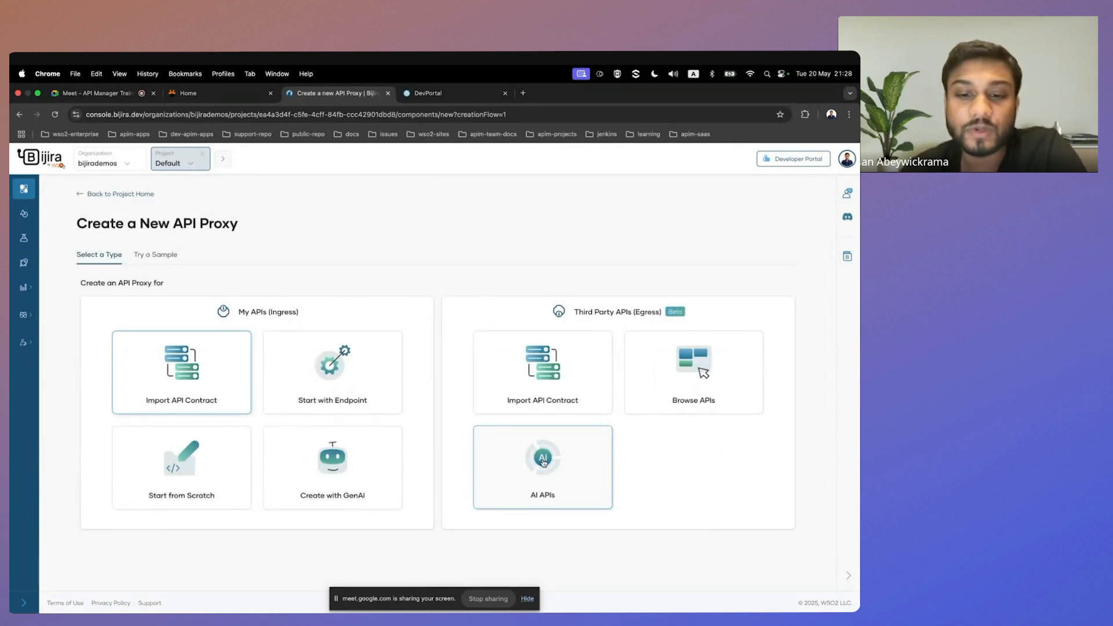
{"action": "left_click", "coordinate": [557, 474]}
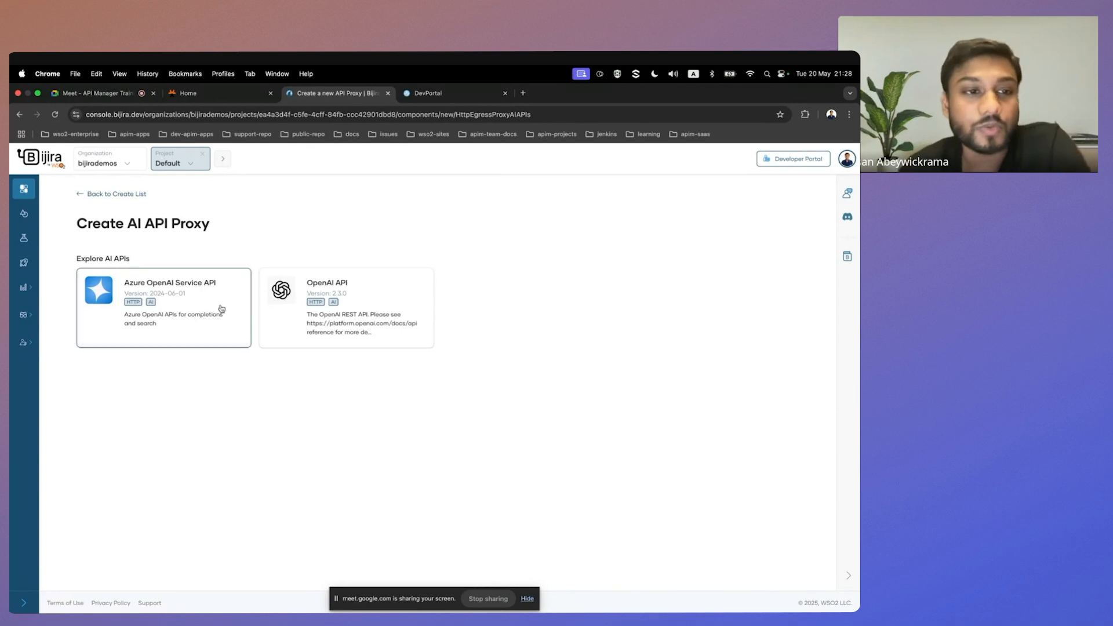
{"action": "left_click", "coordinate": [143, 198]}
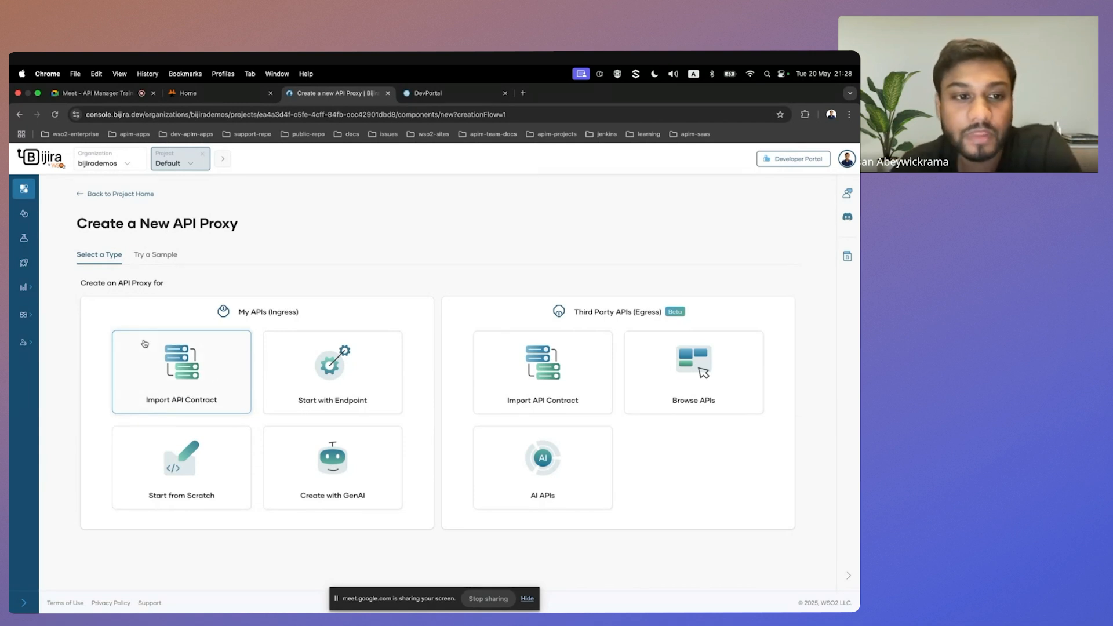
Import an API contract for an ingress proxy using the provided sample URL.
{"action": "left_click", "coordinate": [167, 370]}
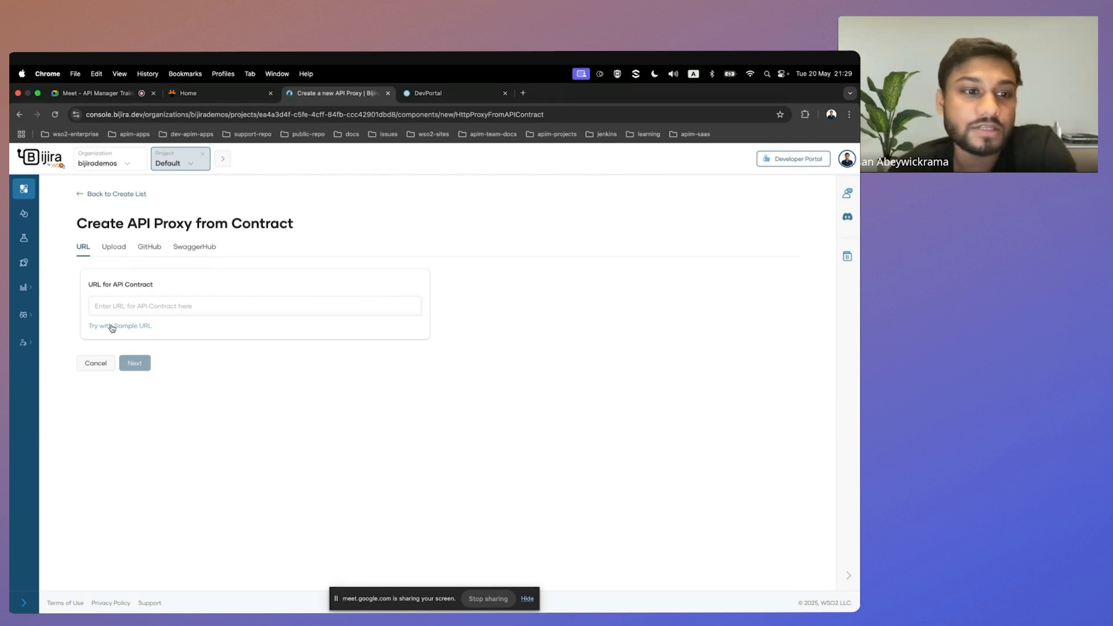
{"action": "left_click", "coordinate": [132, 326]}
Examine the full sample contract URL and the resources in the fetched OAS definition.
{"action": "scroll", "coordinate": [220, 307], "scroll_direction": "right", "scroll_amount": 1}
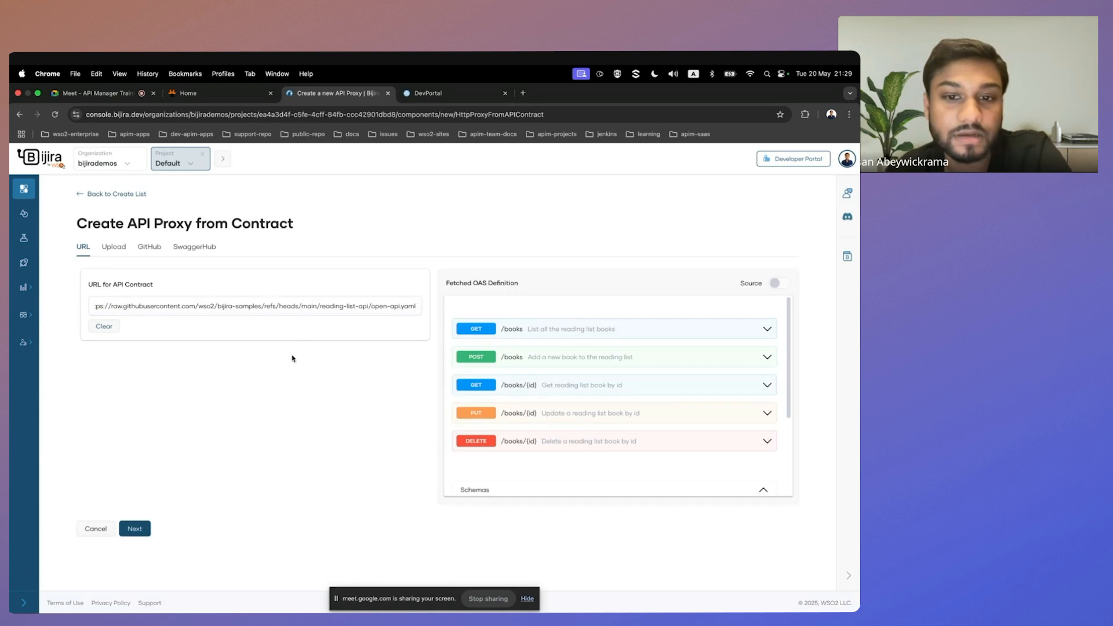
{"action": "scroll", "coordinate": [349, 304], "scroll_direction": "left", "scroll_amount": 1}
{"action": "scroll", "coordinate": [598, 377], "scroll_direction": "down", "scroll_amount": 1}
{"action": "scroll", "coordinate": [597, 377], "scroll_direction": "up", "scroll_amount": 1}
{"action": "scroll", "coordinate": [659, 224], "scroll_direction": "down", "scroll_amount": 1}
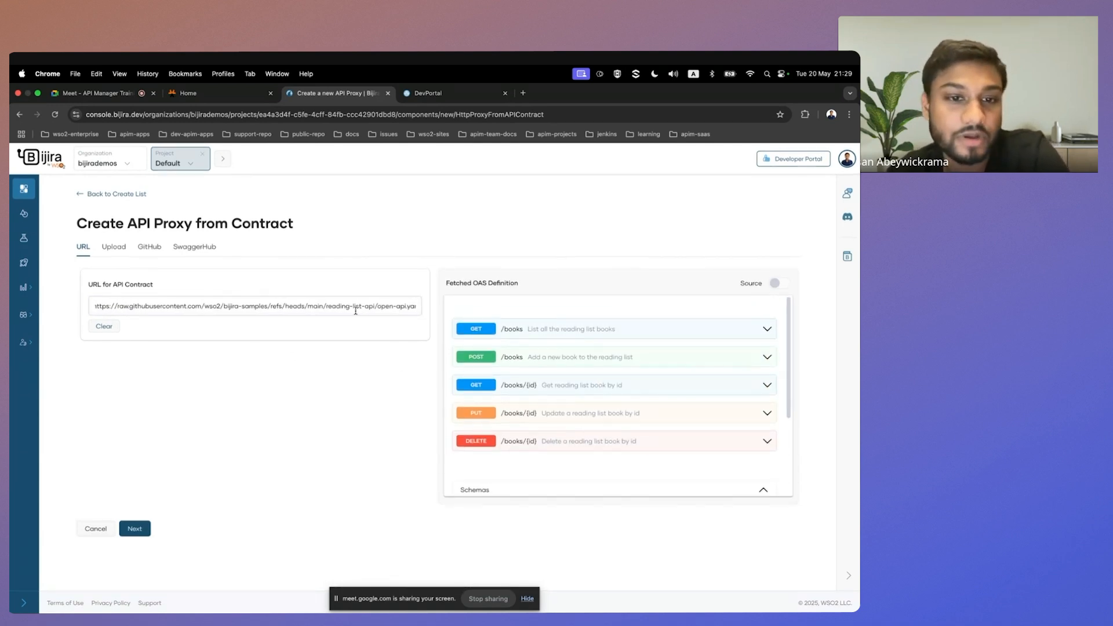
{"action": "scroll", "coordinate": [562, 369], "scroll_direction": "down", "scroll_amount": 2}
{"action": "scroll", "coordinate": [561, 369], "scroll_direction": "up", "scroll_amount": 2}
{"action": "scroll", "coordinate": [562, 369], "scroll_direction": "down", "scroll_amount": 2}
{"action": "scroll", "coordinate": [562, 368], "scroll_direction": "up", "scroll_amount": 2}
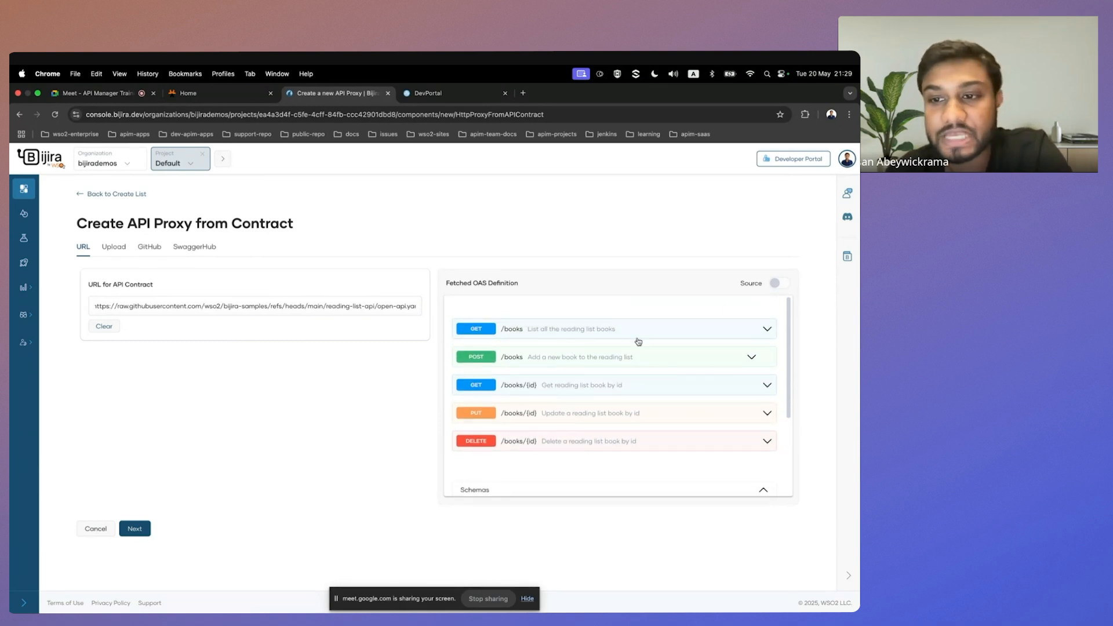
Continue to the proxy details and set the proxy name to Books API.
{"action": "left_click", "coordinate": [143, 528]}
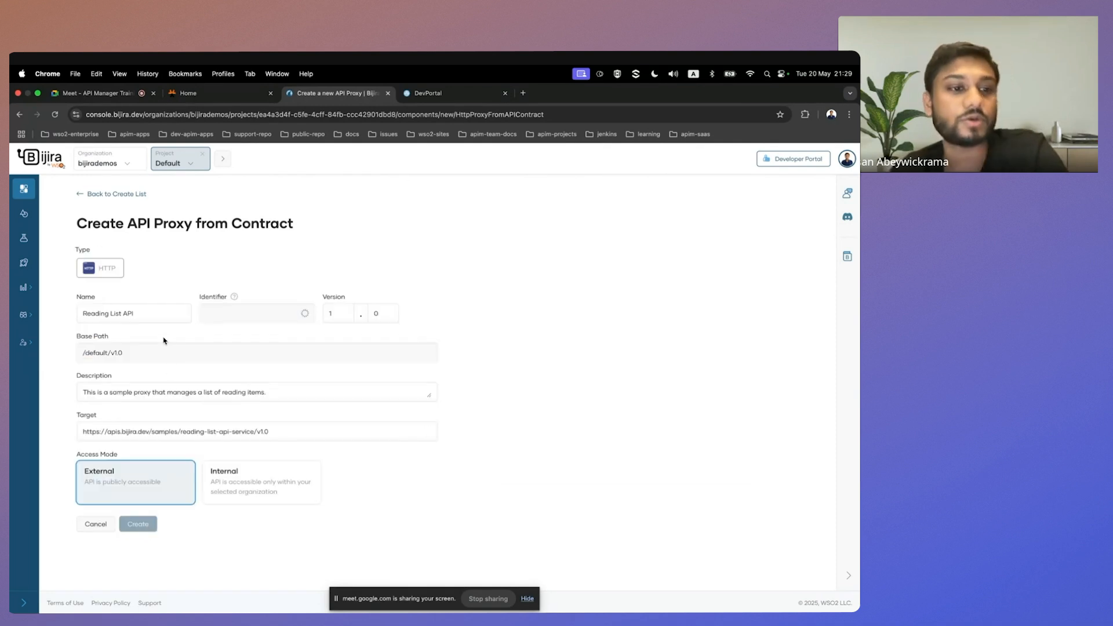
{"action": "left_click", "coordinate": [165, 316]}
{"action": "key", "text": "super+a"}
{"action": "key", "text": "BackSpace"}
{"action": "type", "text": "Books Api"}
{"action": "key", "text": "BackSpace"}
{"action": "key", "text": "BackSpace"}
{"action": "type", "text": "PI"}
{"action": "left_click", "coordinate": [260, 274]}
{"action": "left_click", "coordinate": [301, 313]}
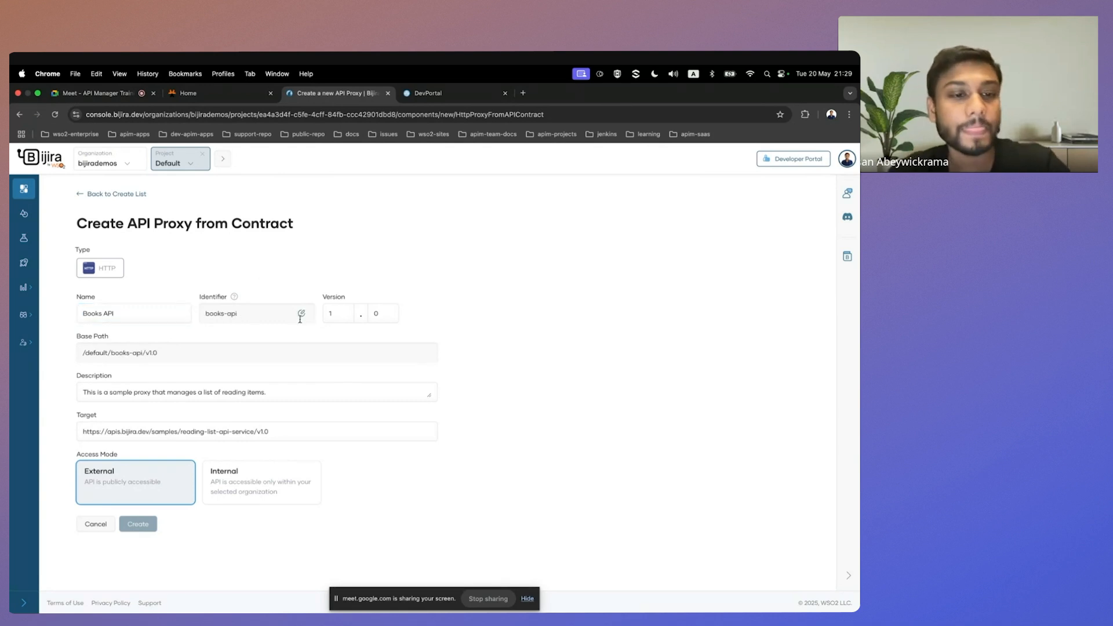
Check the base path, description and target, and create the Books API proxy with External access mode.
{"action": "left_click_drag", "start_coordinate": [107, 358], "coordinate": [174, 355]}
{"action": "left_click_drag", "start_coordinate": [109, 393], "coordinate": [268, 395]}
{"action": "left_click_drag", "start_coordinate": [267, 439], "coordinate": [69, 439]}
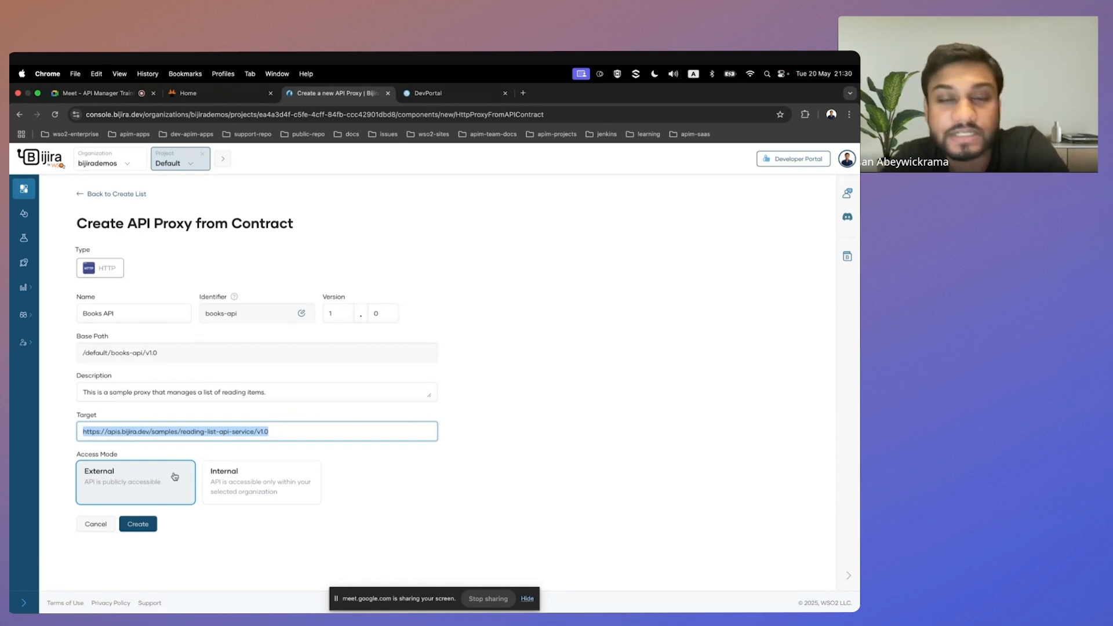
{"action": "left_click", "coordinate": [174, 529]}
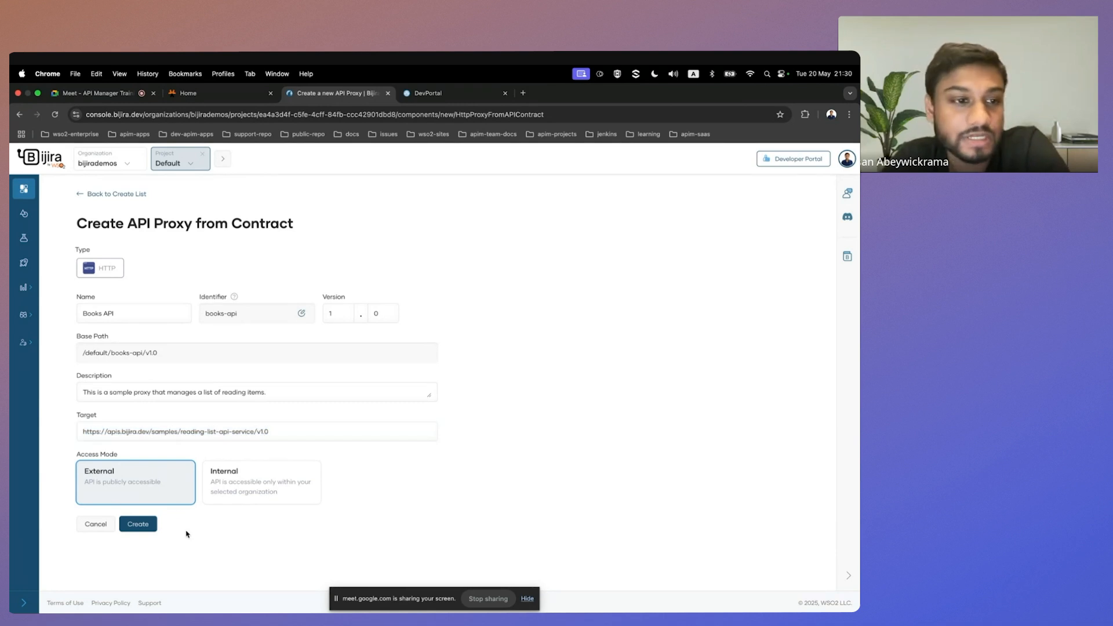
{"action": "left_click", "coordinate": [138, 524]}
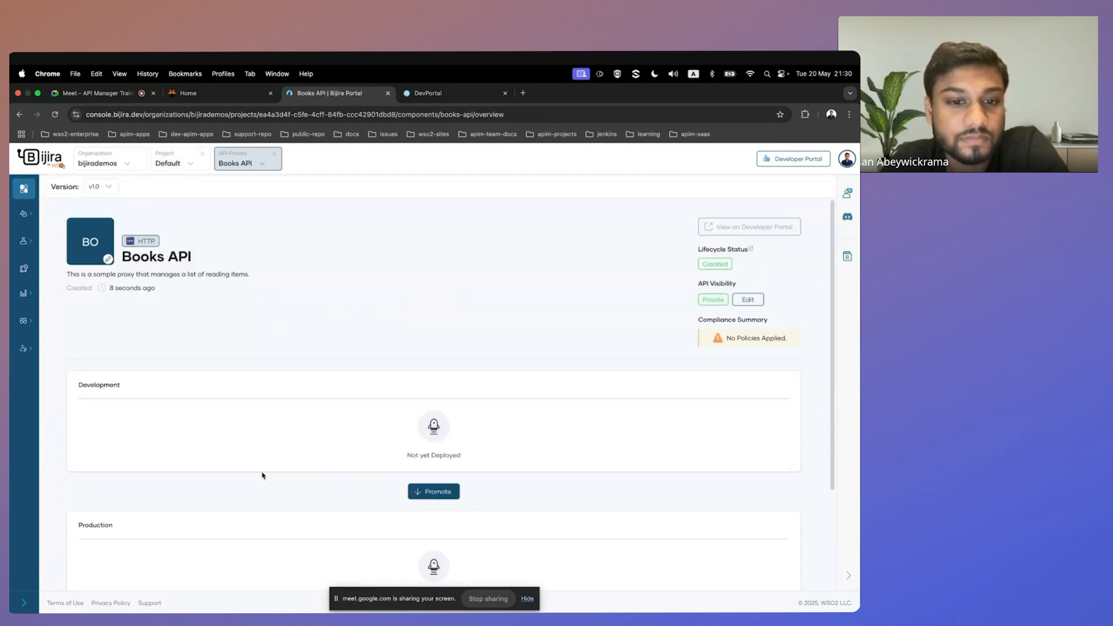
Return to the Default project home and examine its API proxy list, architecture diagram and proxy counts by type.
{"action": "left_click", "coordinate": [167, 163]}
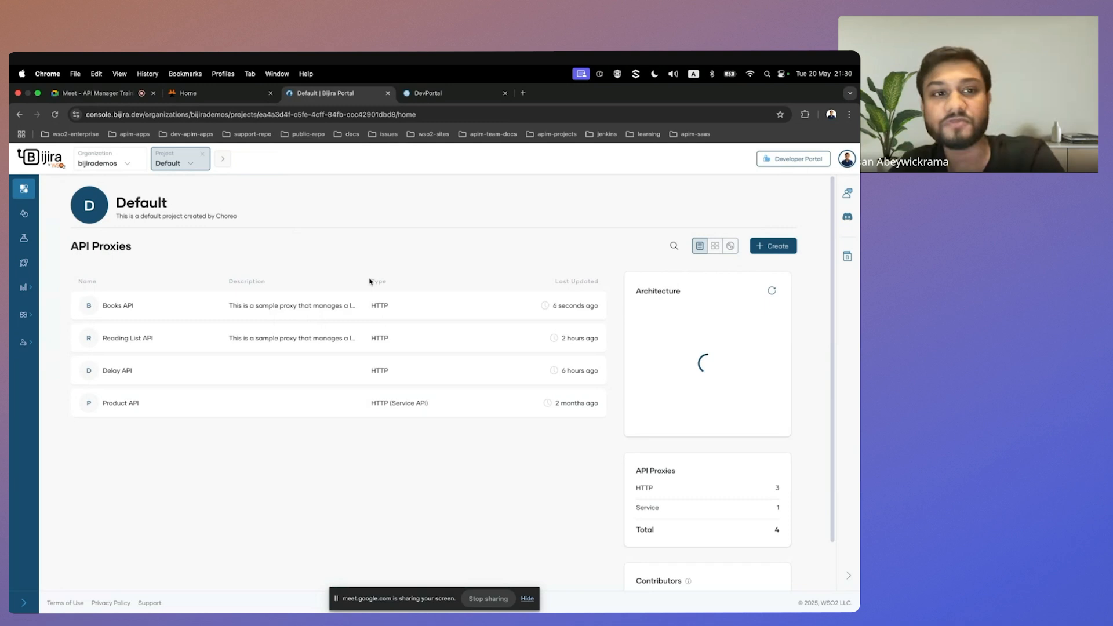
{"action": "scroll", "coordinate": [422, 275], "scroll_direction": "down", "scroll_amount": 1}
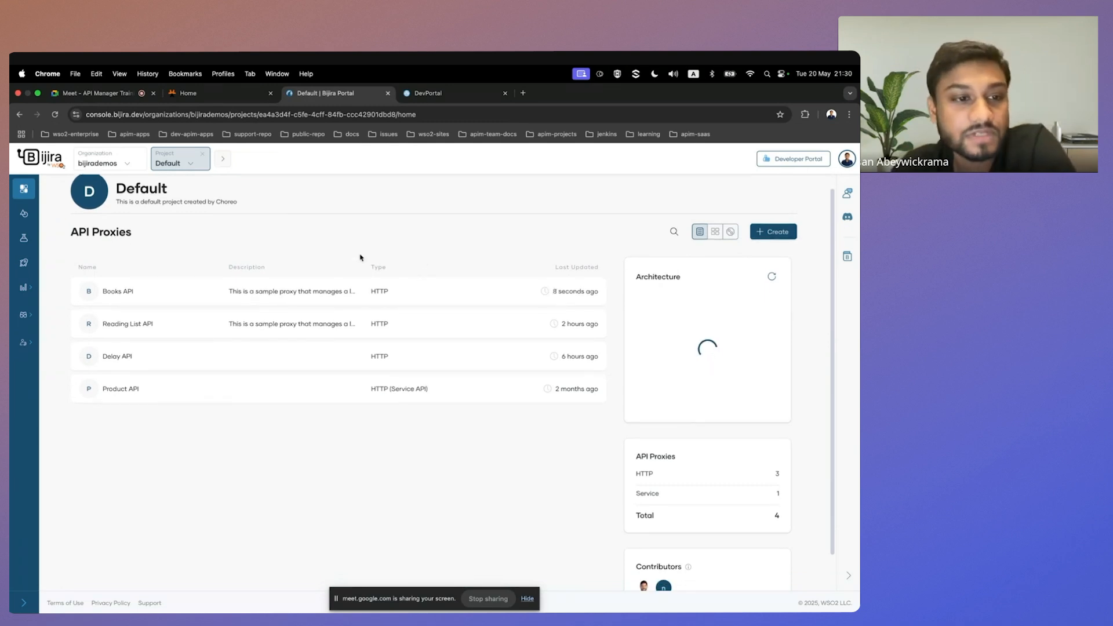
{"action": "scroll", "coordinate": [172, 304], "scroll_direction": "up", "scroll_amount": 1}
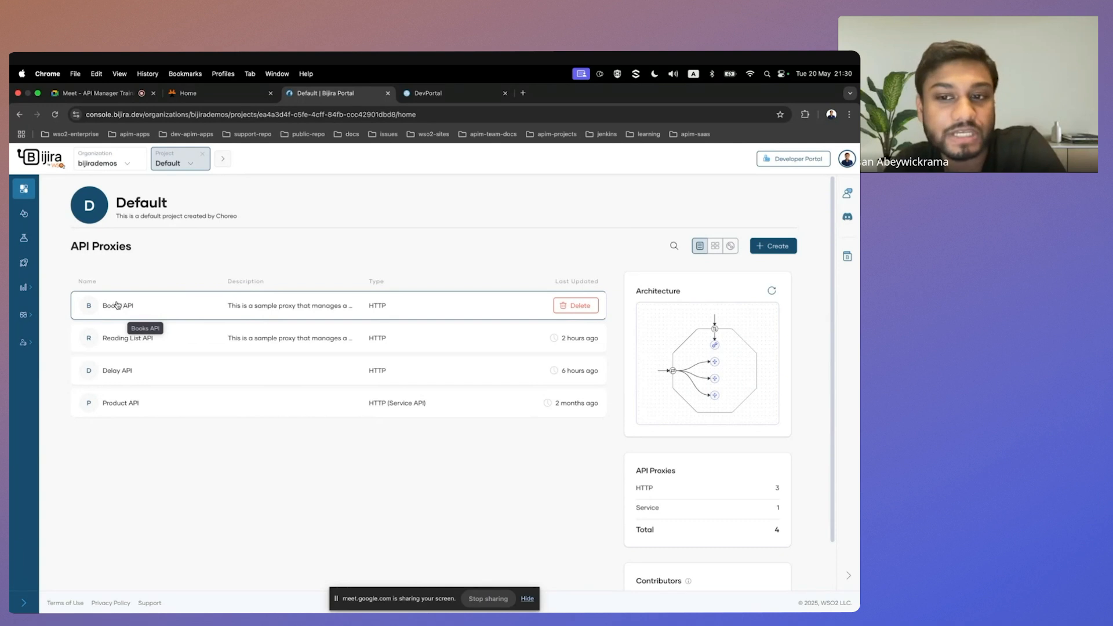
{"action": "scroll", "coordinate": [508, 268], "scroll_direction": "down", "scroll_amount": 1}
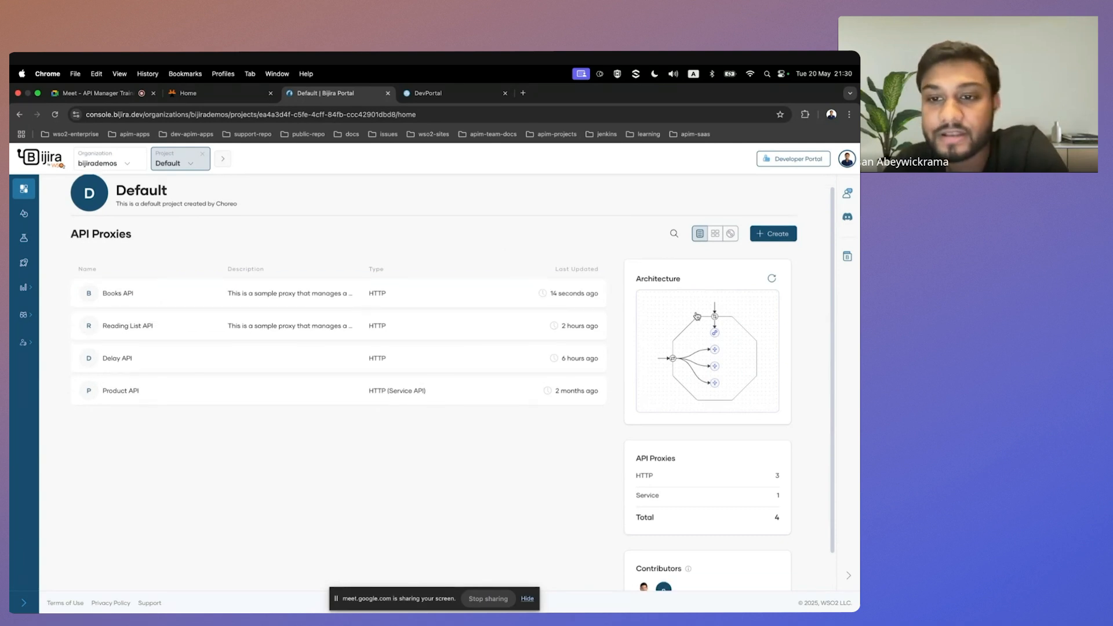
{"action": "scroll", "coordinate": [666, 357], "scroll_direction": "down", "scroll_amount": 1}
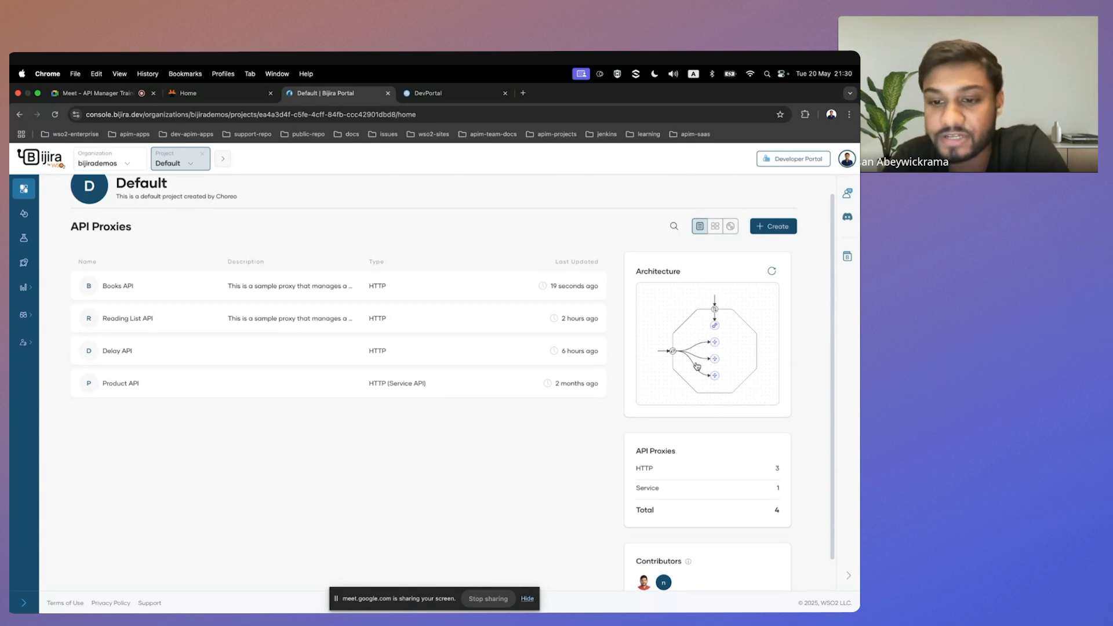
{"action": "scroll", "coordinate": [650, 477], "scroll_direction": "up", "scroll_amount": 1}
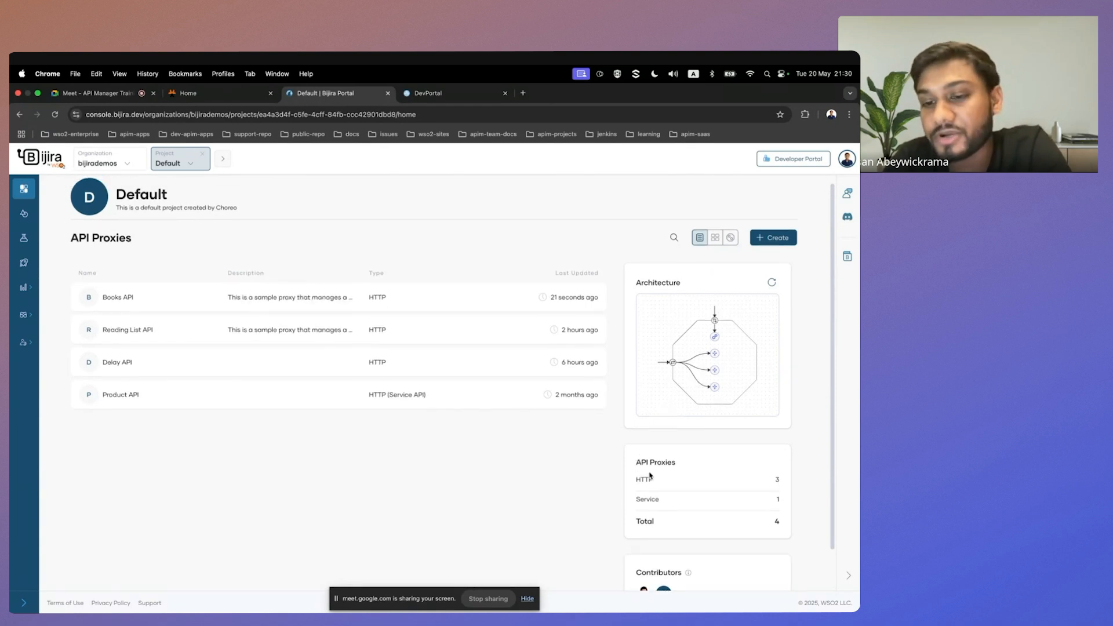
{"action": "double_click", "coordinate": [644, 479]}
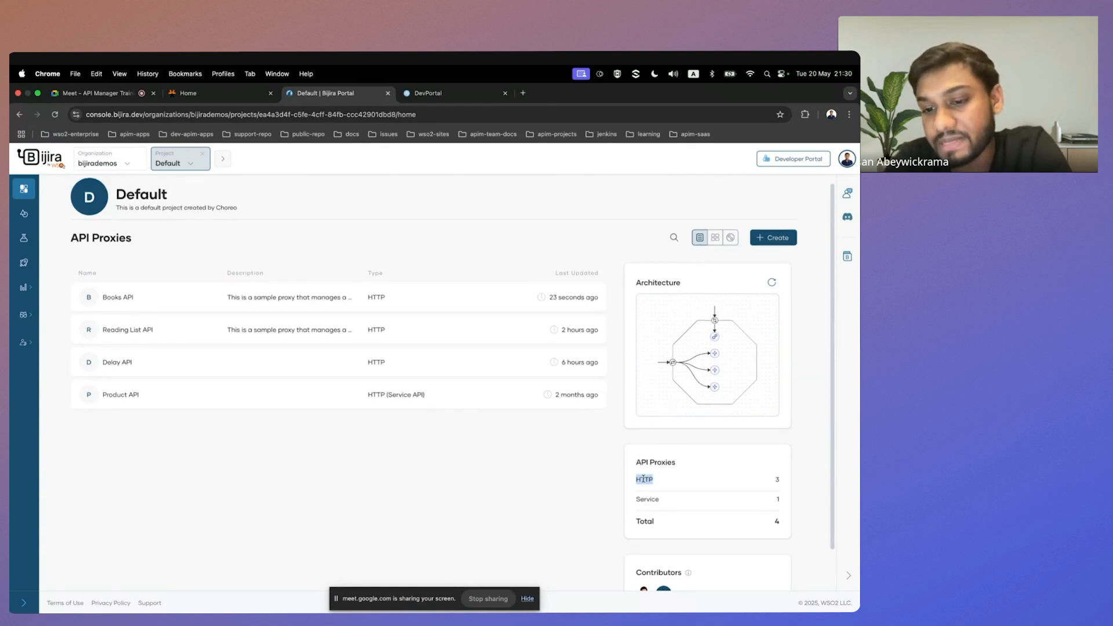
{"action": "double_click", "coordinate": [647, 499]}
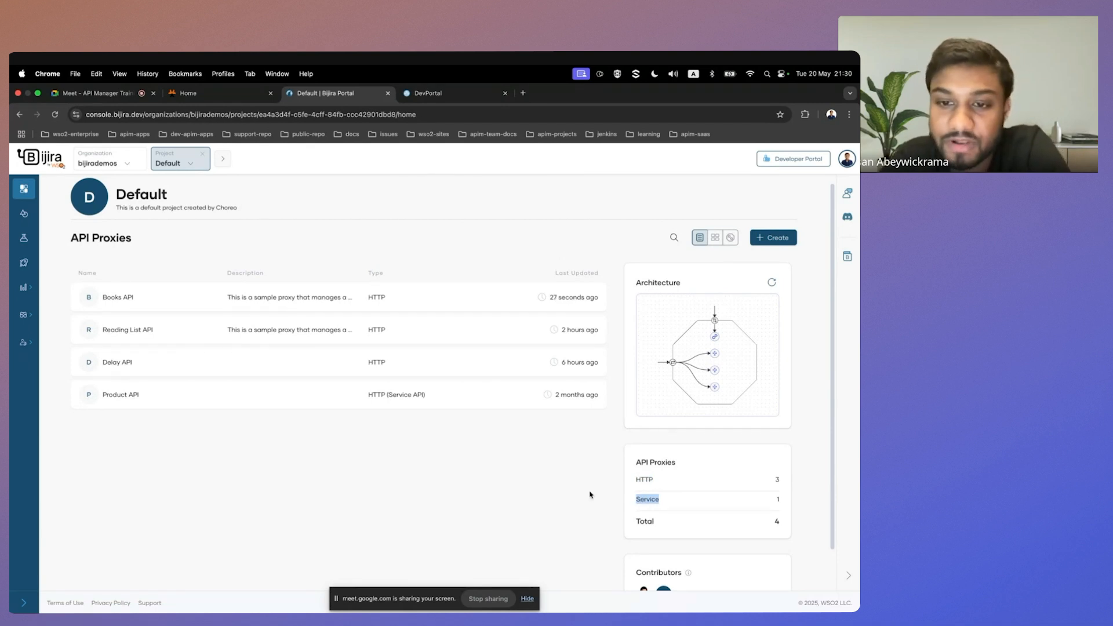
{"action": "scroll", "coordinate": [520, 525], "scroll_direction": "up", "scroll_amount": 1}
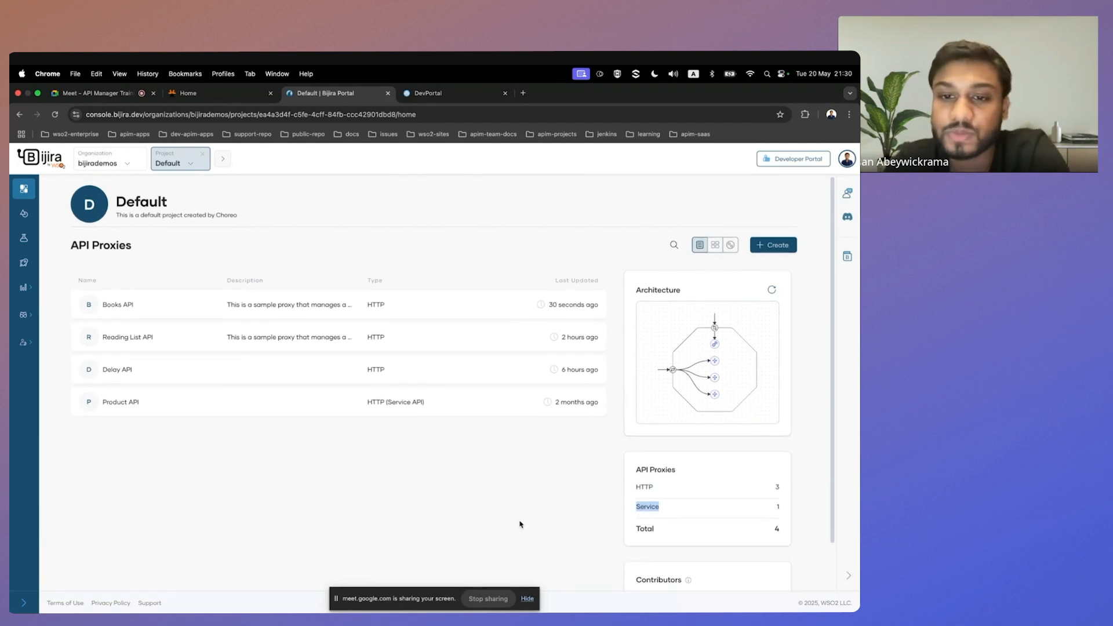
Open the Books API proxy and examine its overview, including the Development deployment, endpoint URL and API specifications.
{"action": "left_click", "coordinate": [194, 301]}
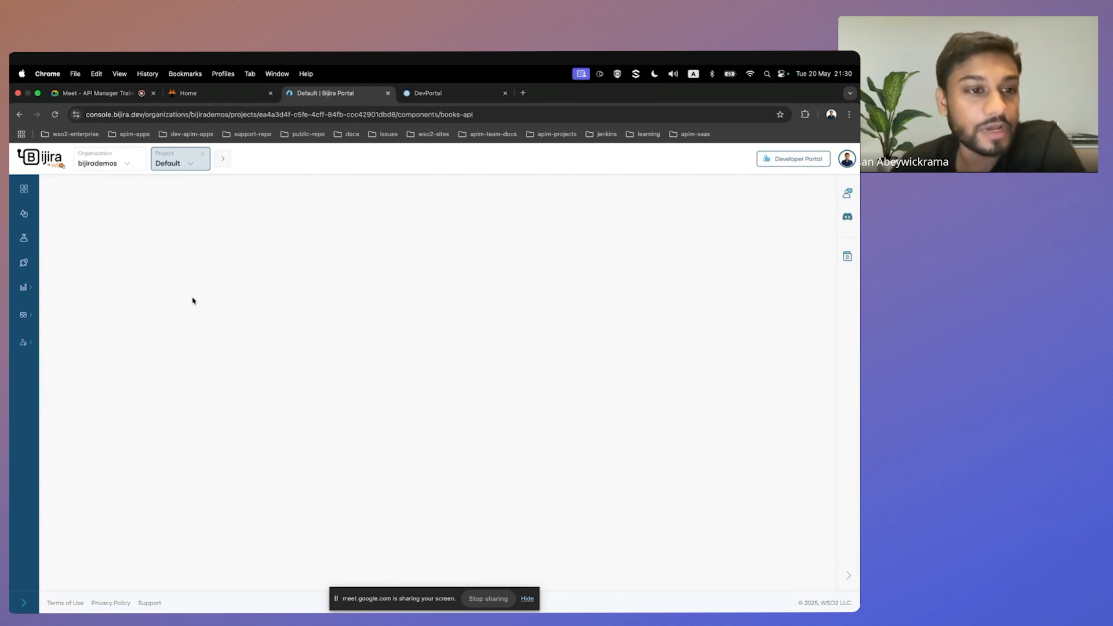
{"action": "scroll", "coordinate": [204, 337], "scroll_direction": "down", "scroll_amount": 1}
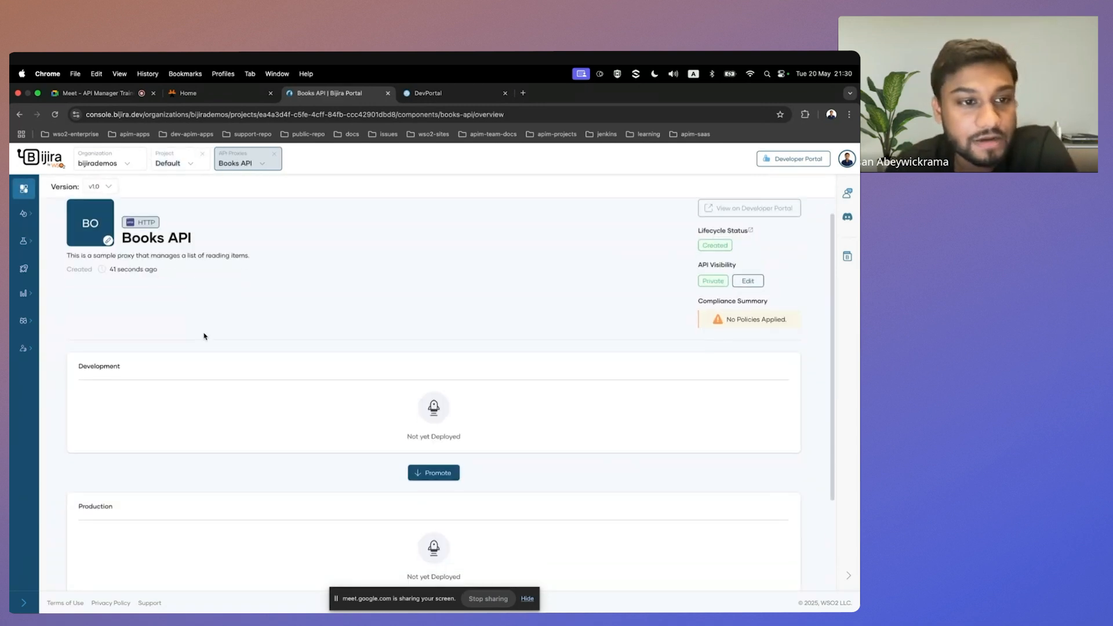
{"action": "scroll", "coordinate": [204, 336], "scroll_direction": "down", "scroll_amount": 3}
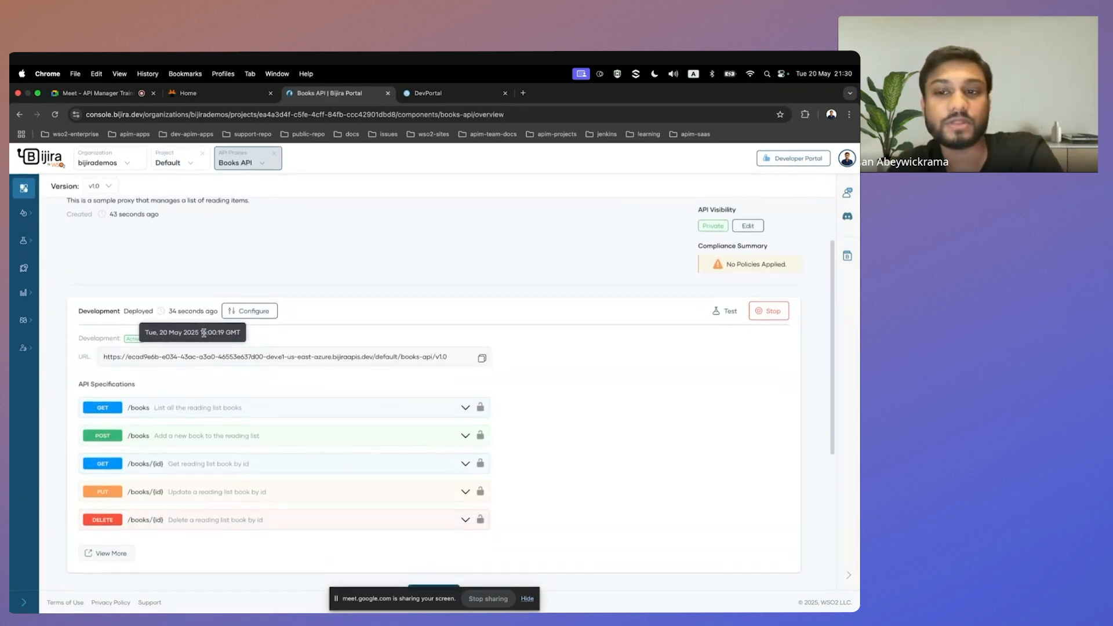
{"action": "scroll", "coordinate": [280, 275], "scroll_direction": "up", "scroll_amount": 2}
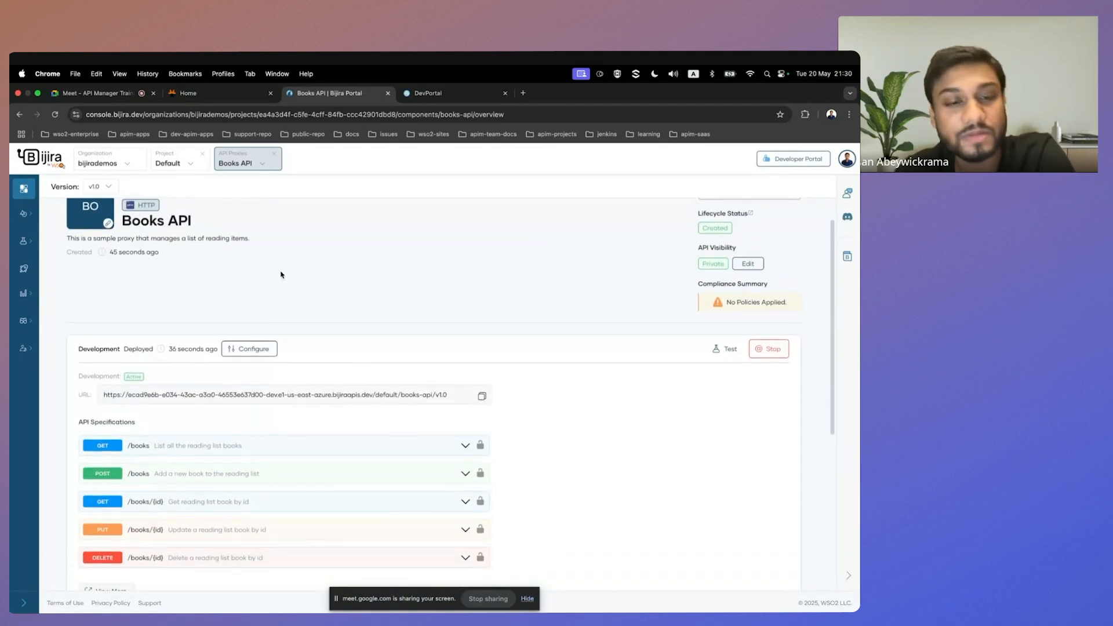
{"action": "scroll", "coordinate": [280, 275], "scroll_direction": "up", "scroll_amount": 1}
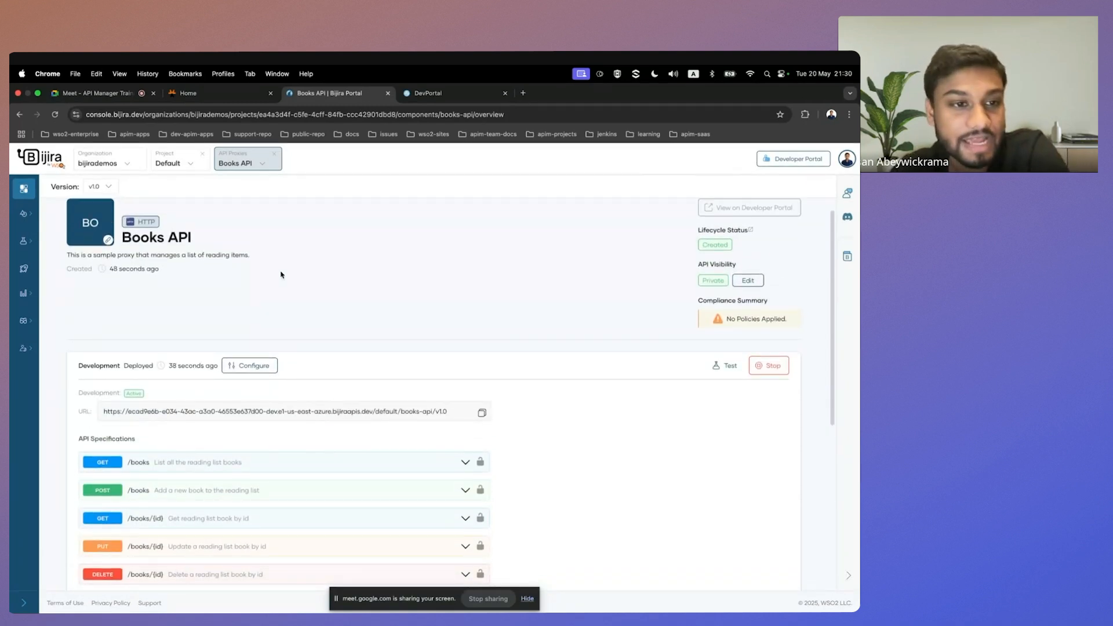
{"action": "scroll", "coordinate": [281, 275], "scroll_direction": "down", "scroll_amount": 3}
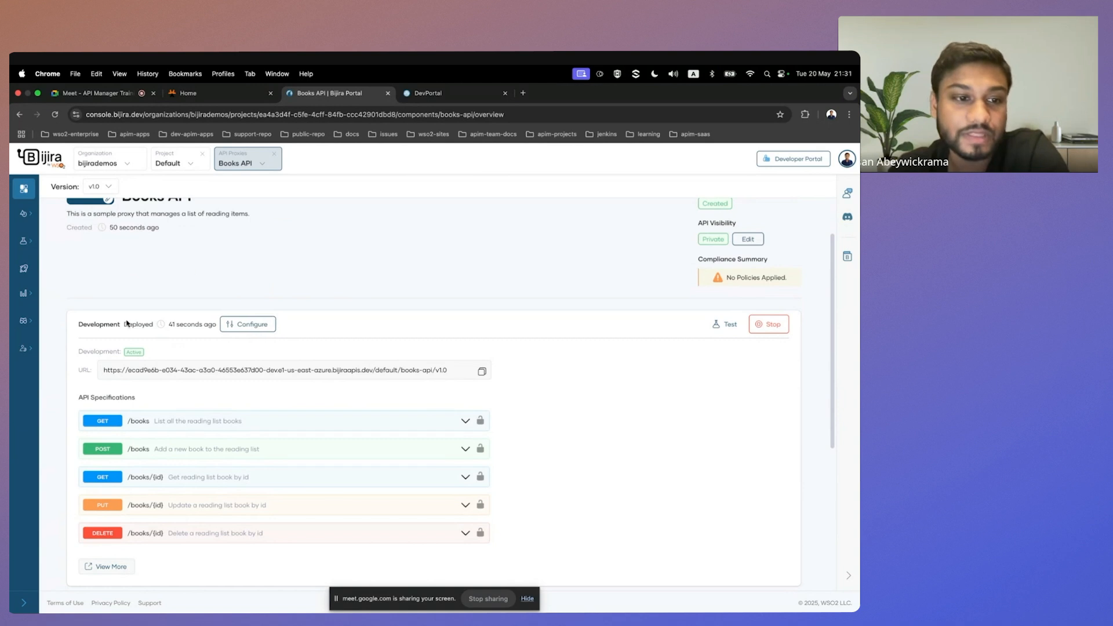
{"action": "scroll", "coordinate": [276, 318], "scroll_direction": "up", "scroll_amount": 2}
{"action": "scroll", "coordinate": [276, 319], "scroll_direction": "down", "scroll_amount": 3}
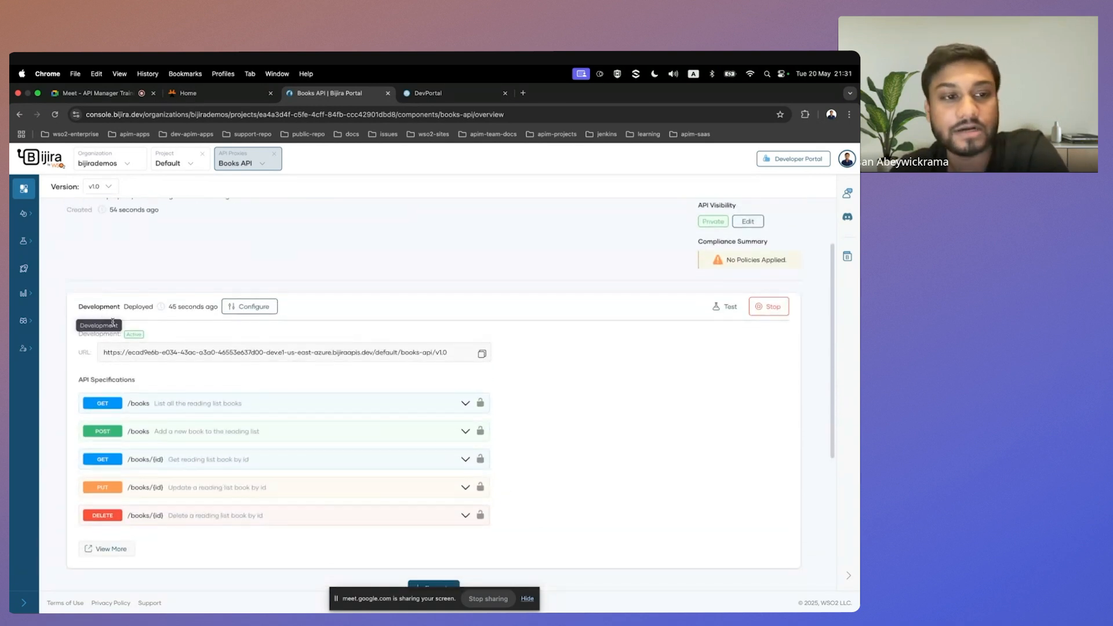
{"action": "scroll", "coordinate": [174, 354], "scroll_direction": "down", "scroll_amount": 5}
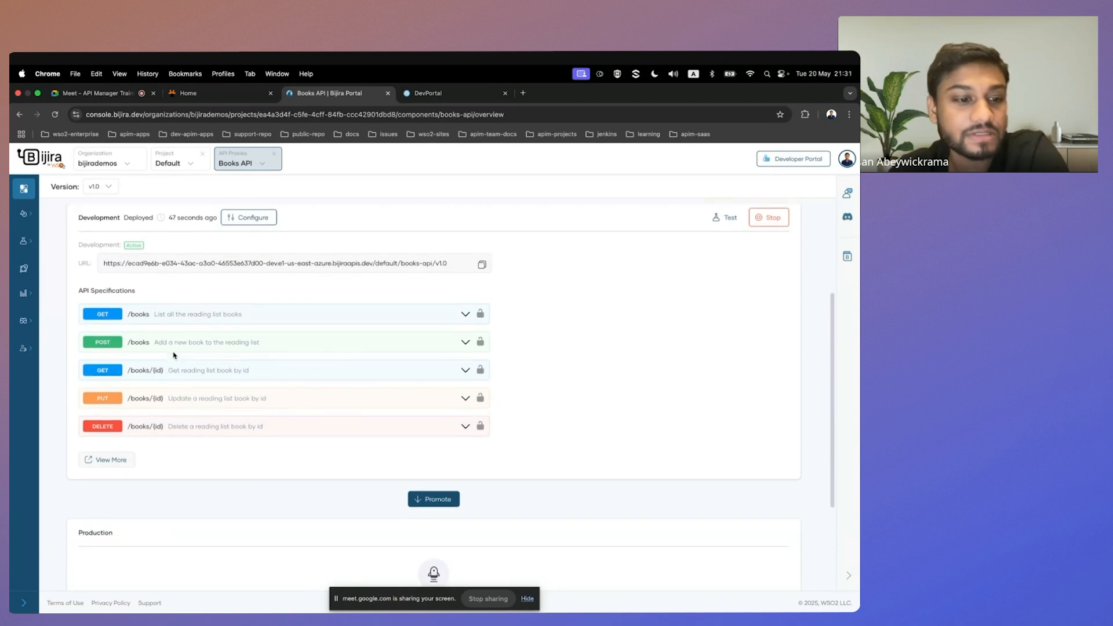
Examine the rest of the Books API overview, including the Production environment, subscription plans, documents, and Development deployment details.
{"action": "scroll", "coordinate": [308, 525], "scroll_direction": "down", "scroll_amount": 5}
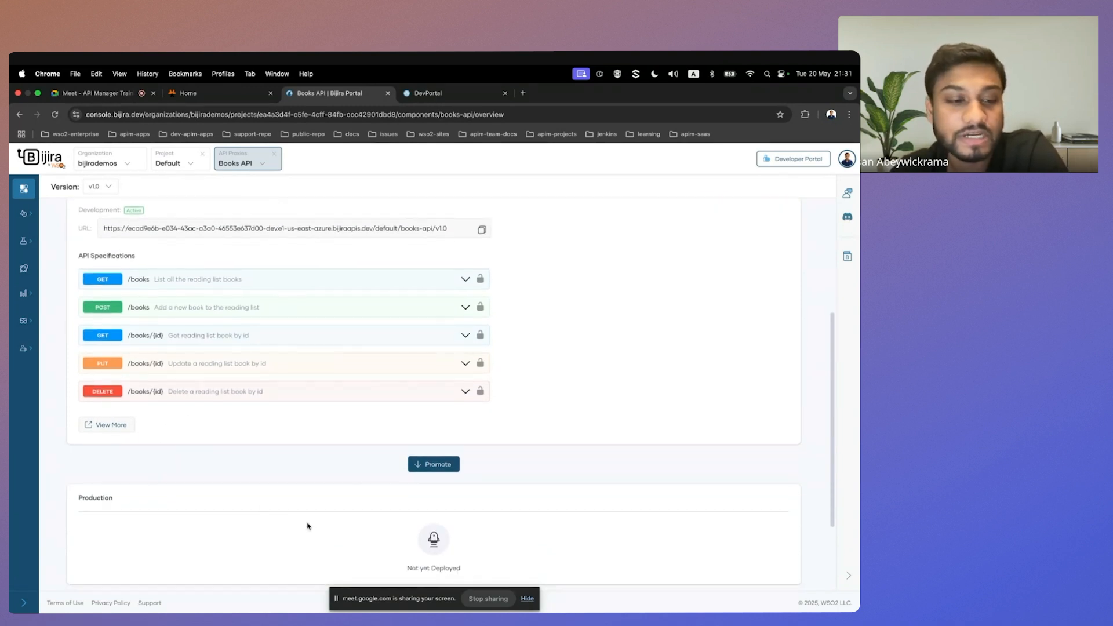
{"action": "scroll", "coordinate": [308, 525], "scroll_direction": "up", "scroll_amount": 1}
{"action": "scroll", "coordinate": [308, 525], "scroll_direction": "down", "scroll_amount": 3}
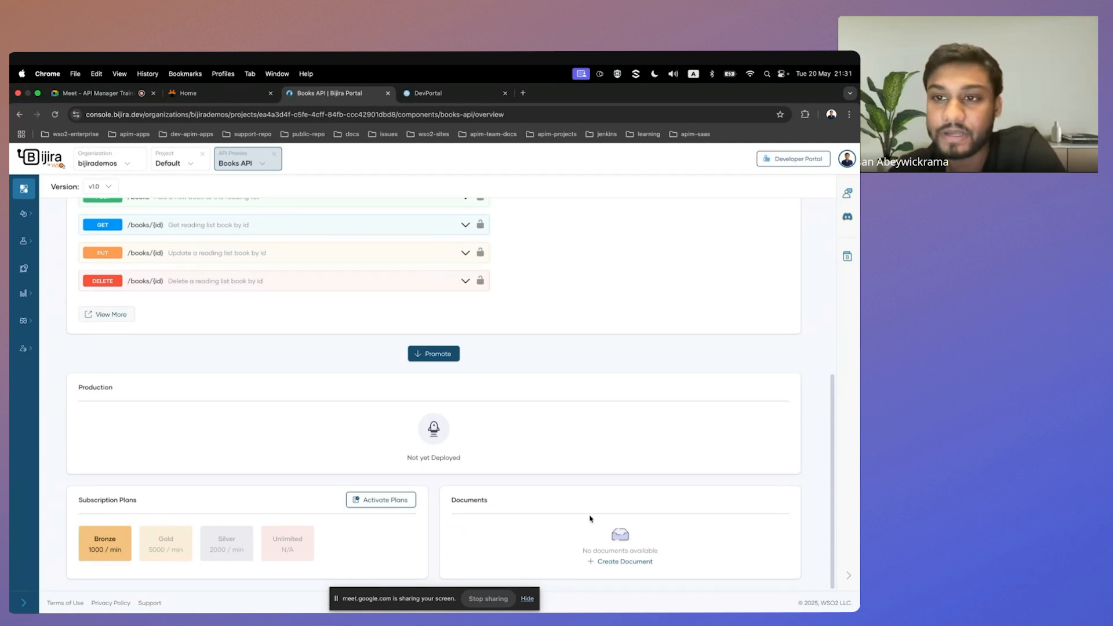
{"action": "scroll", "coordinate": [590, 519], "scroll_direction": "up", "scroll_amount": 10}
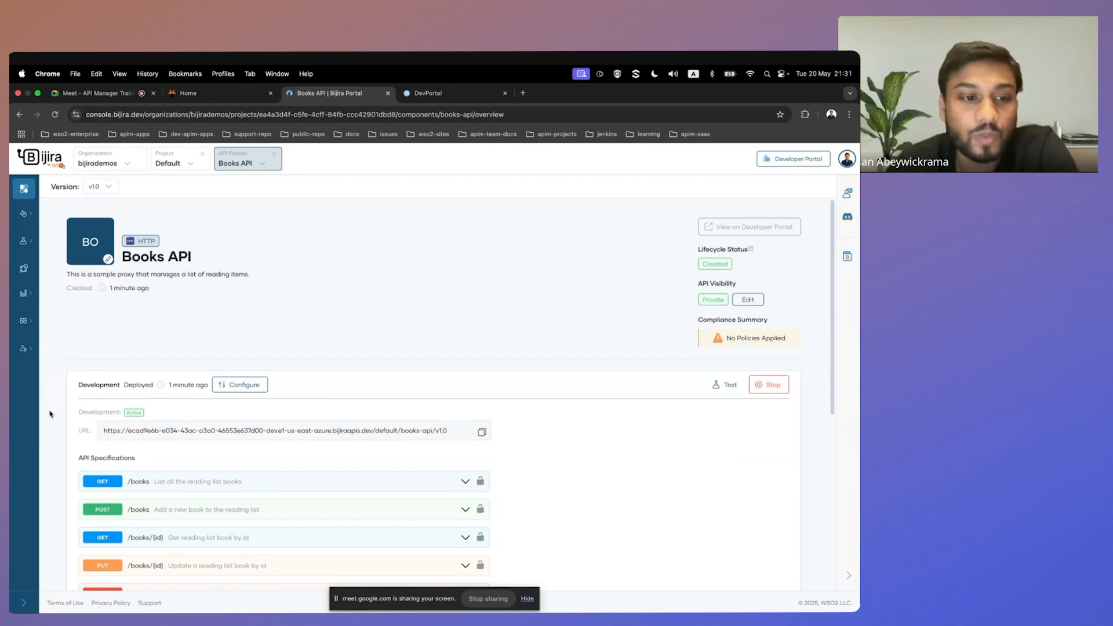
{"action": "scroll", "coordinate": [128, 392], "scroll_direction": "down", "scroll_amount": 1}
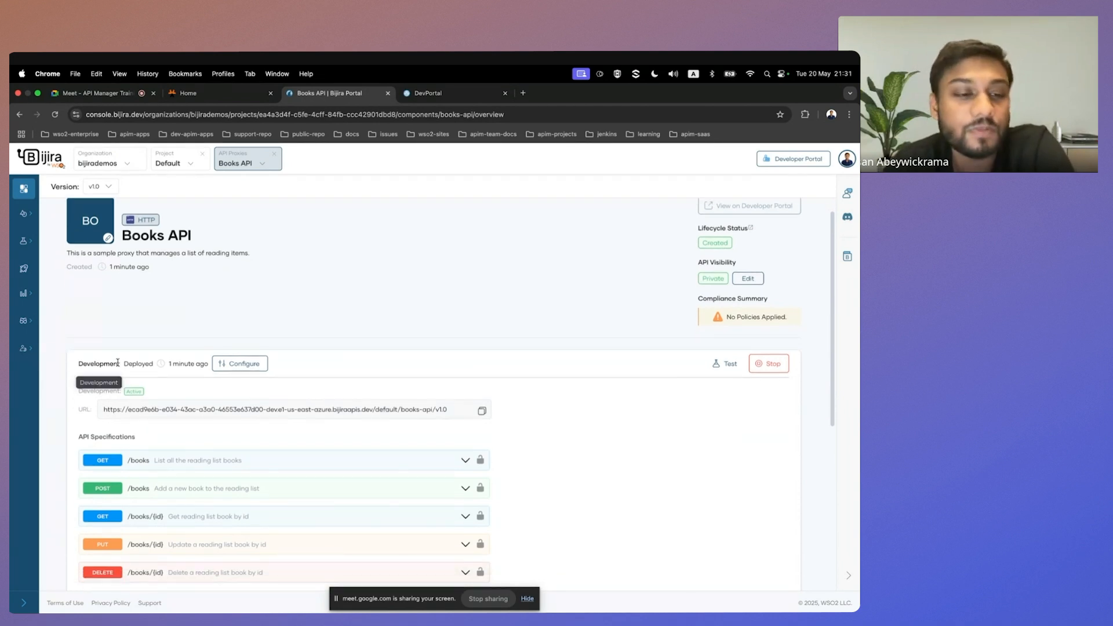
{"action": "left_click_drag", "start_coordinate": [106, 363], "coordinate": [150, 363]}
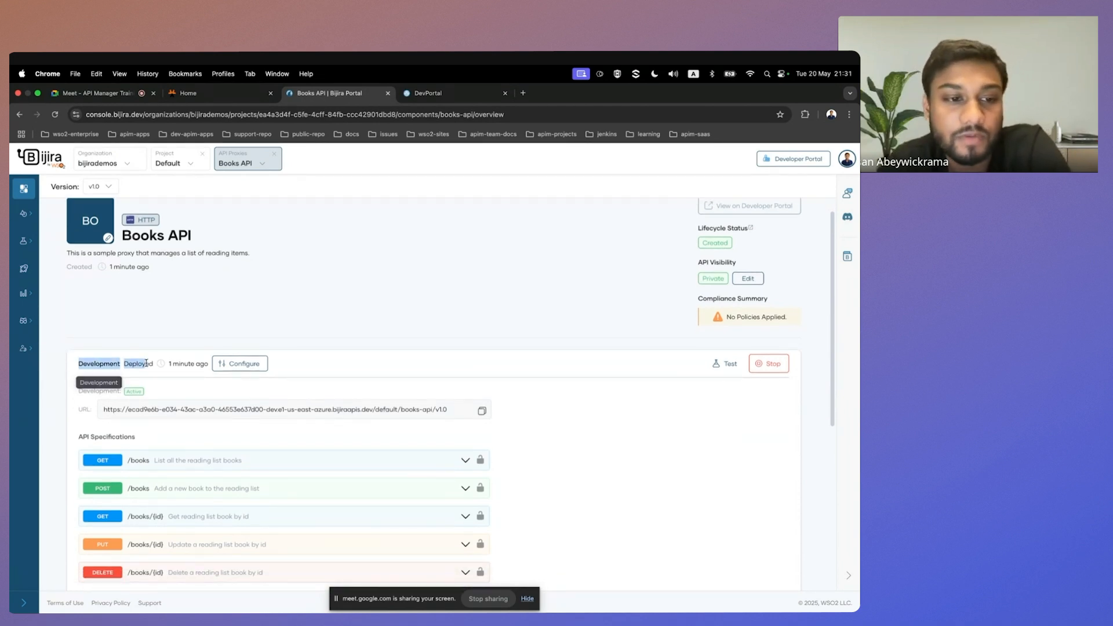
{"action": "scroll", "coordinate": [146, 367], "scroll_direction": "down", "scroll_amount": 2}
{"action": "left_click", "coordinate": [168, 265]}
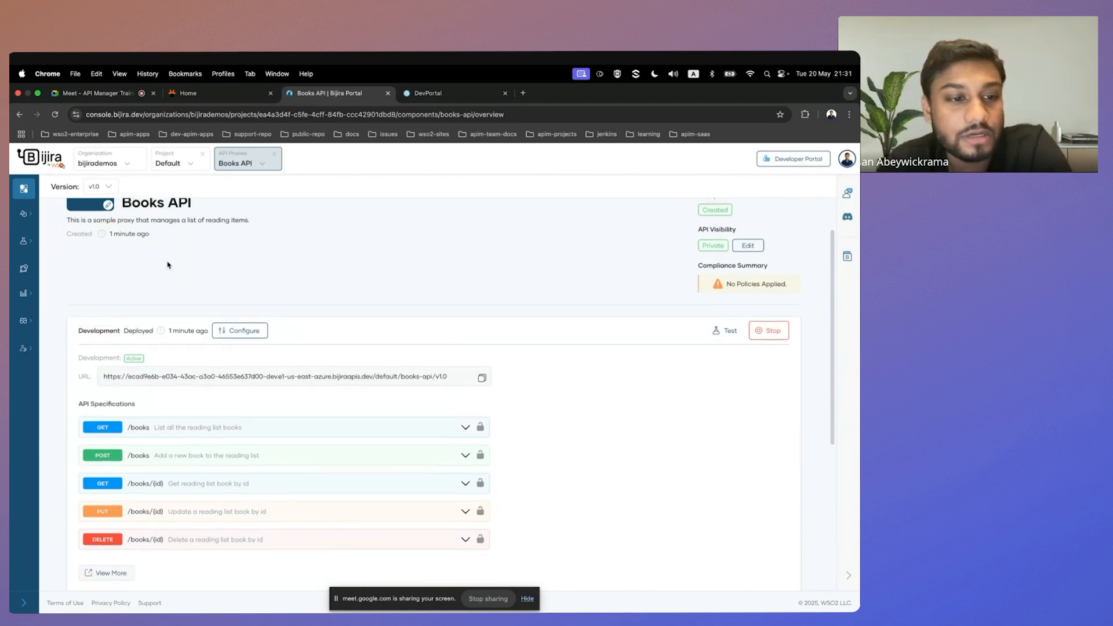
{"action": "scroll", "coordinate": [163, 376], "scroll_direction": "down", "scroll_amount": 2}
Open the Books API test console, execute the GET /books request against Development and review the response body.
{"action": "mouse_move", "coordinate": [39, 243]}
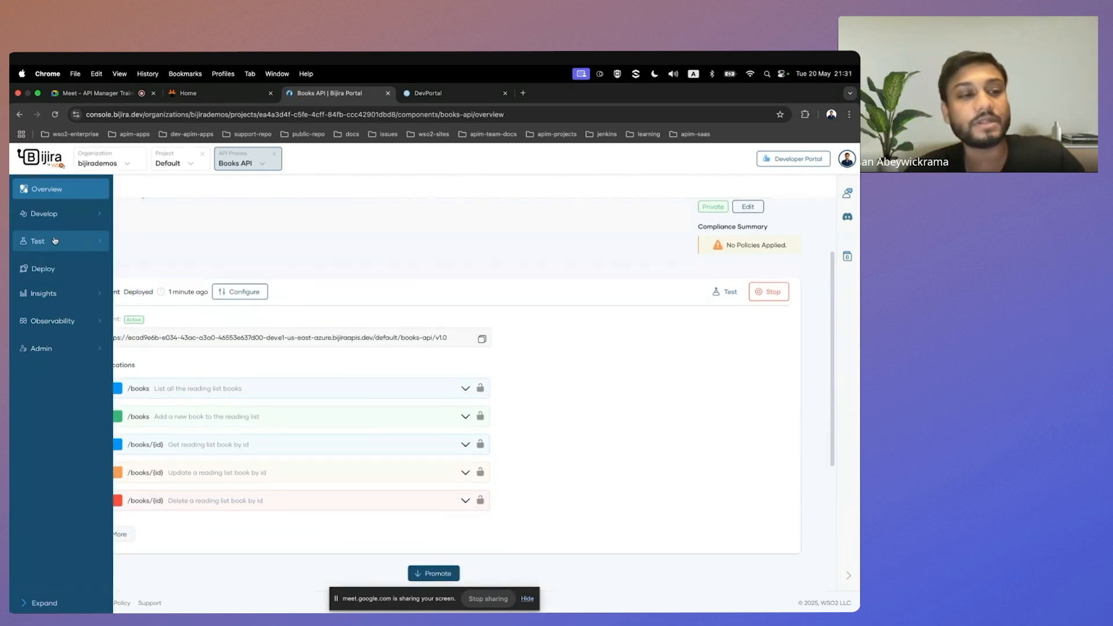
{"action": "left_click", "coordinate": [39, 243]}
{"action": "left_click", "coordinate": [30, 266]}
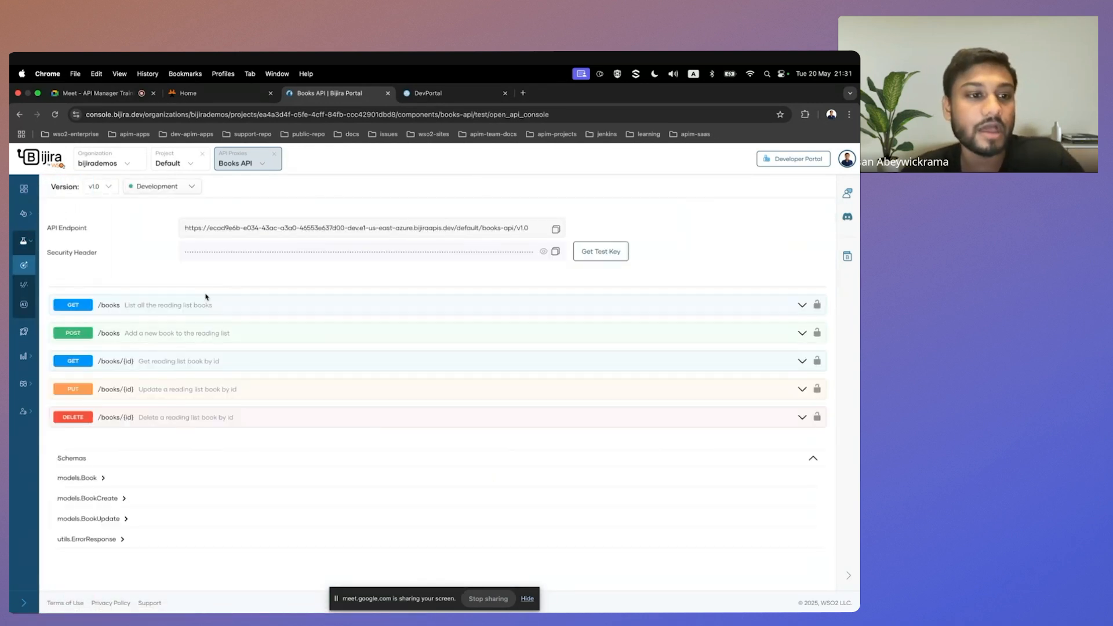
{"action": "left_click", "coordinate": [195, 305]}
{"action": "scroll", "coordinate": [444, 394], "scroll_direction": "down", "scroll_amount": 3}
{"action": "left_click", "coordinate": [791, 219]}
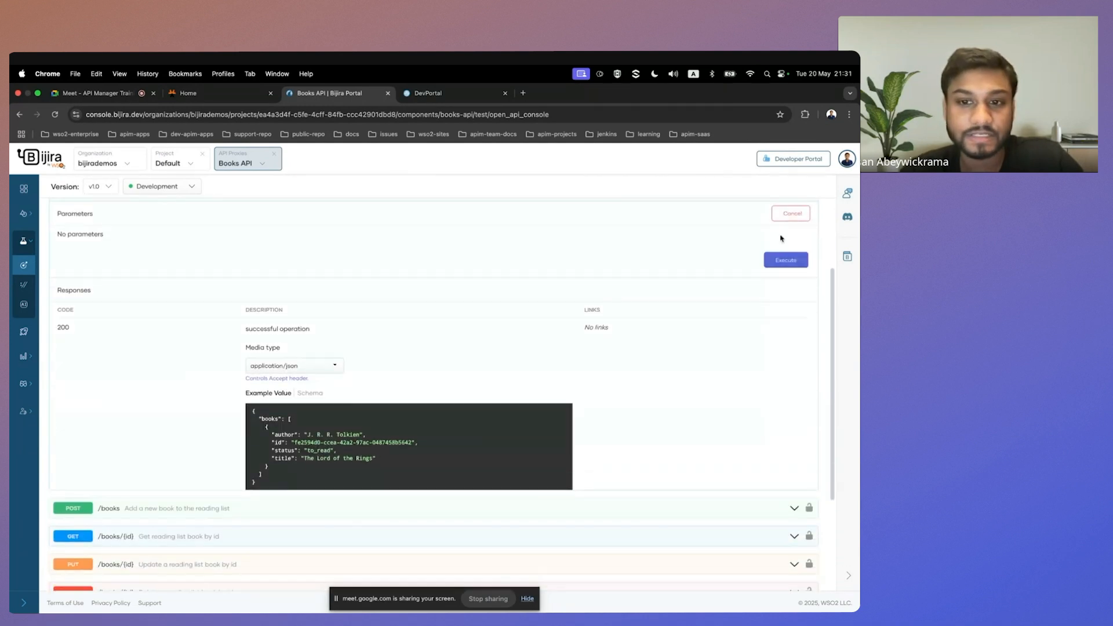
{"action": "scroll", "coordinate": [715, 360], "scroll_direction": "up", "scroll_amount": 2}
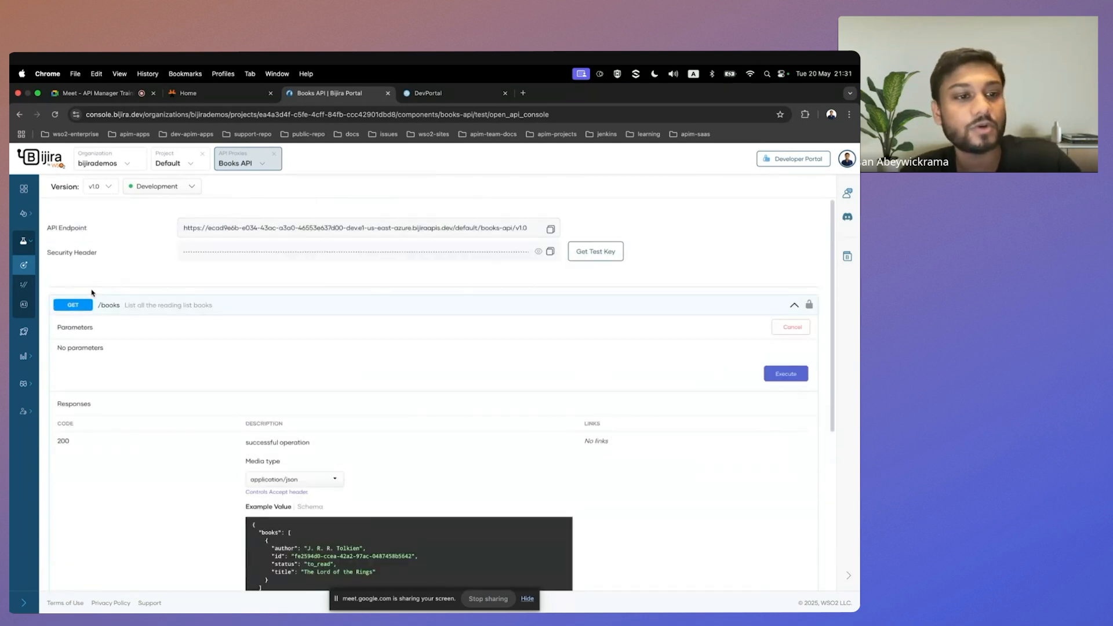
{"action": "left_click", "coordinate": [786, 375]}
{"action": "scroll", "coordinate": [646, 416], "scroll_direction": "down", "scroll_amount": 1}
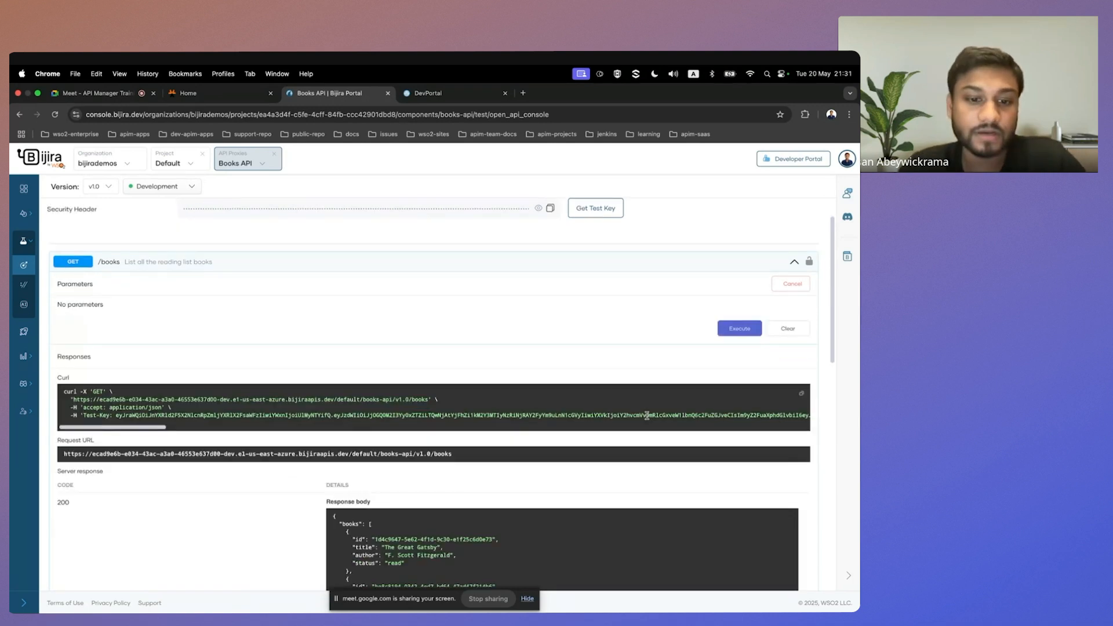
{"action": "scroll", "coordinate": [647, 415], "scroll_direction": "down", "scroll_amount": 4}
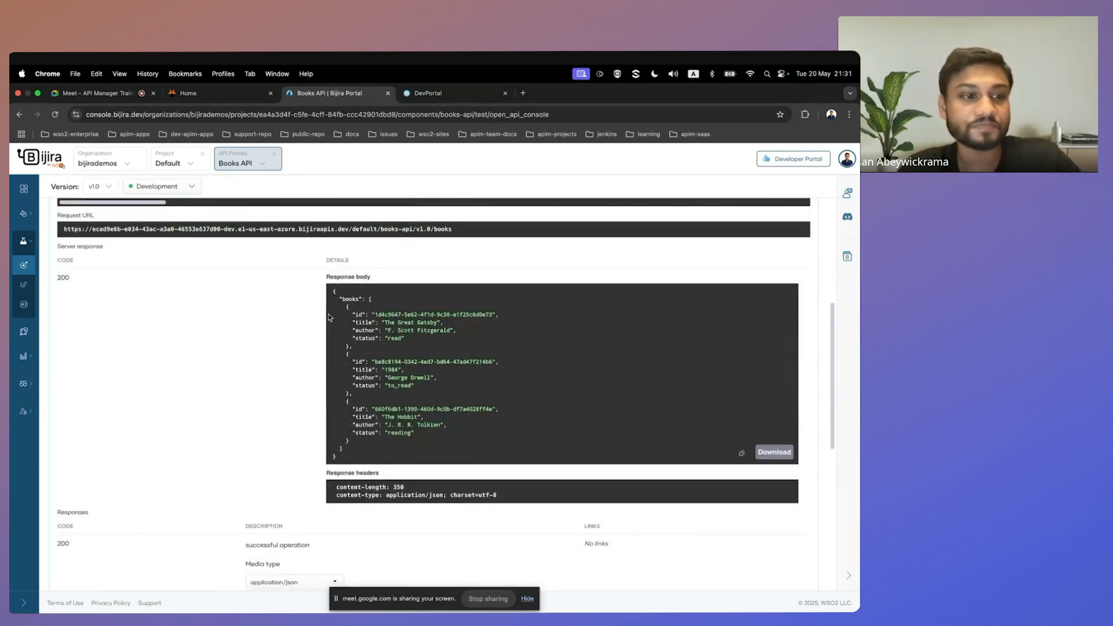
Open API Chat for the Books API, run the query "retrieve all books" and review the execution results.
{"action": "mouse_move", "coordinate": [58, 311]}
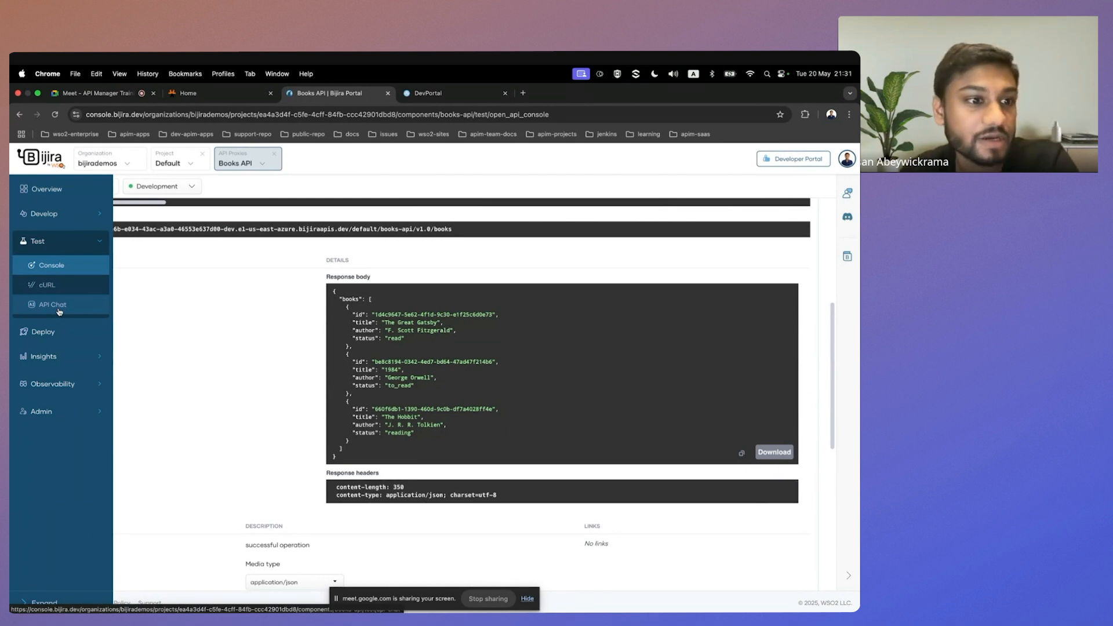
{"action": "left_click", "coordinate": [68, 310]}
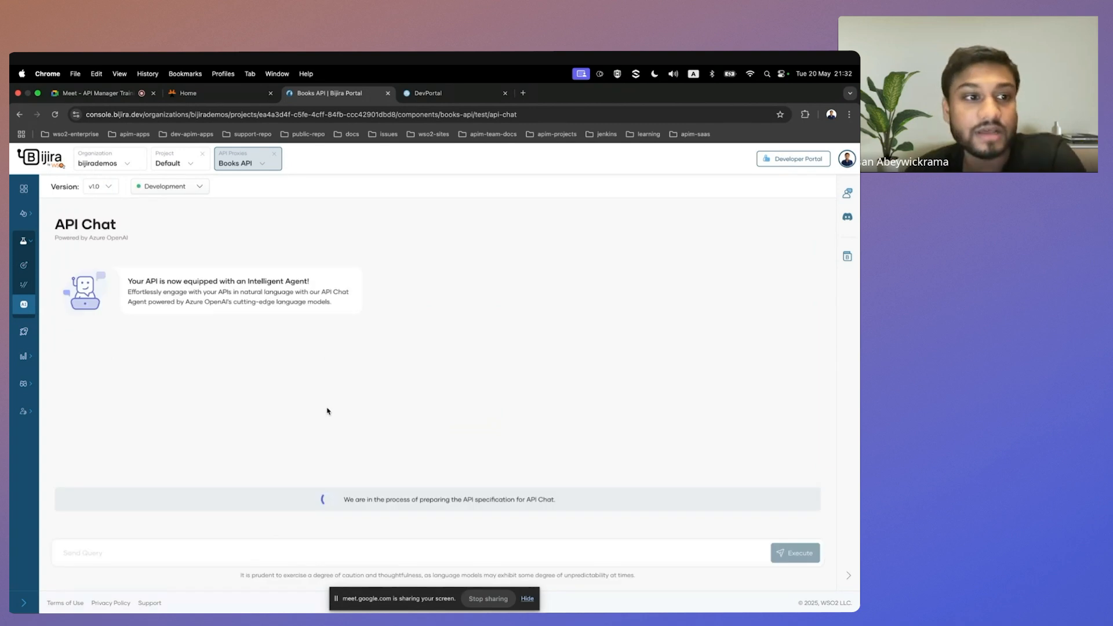
{"action": "left_click", "coordinate": [282, 553]}
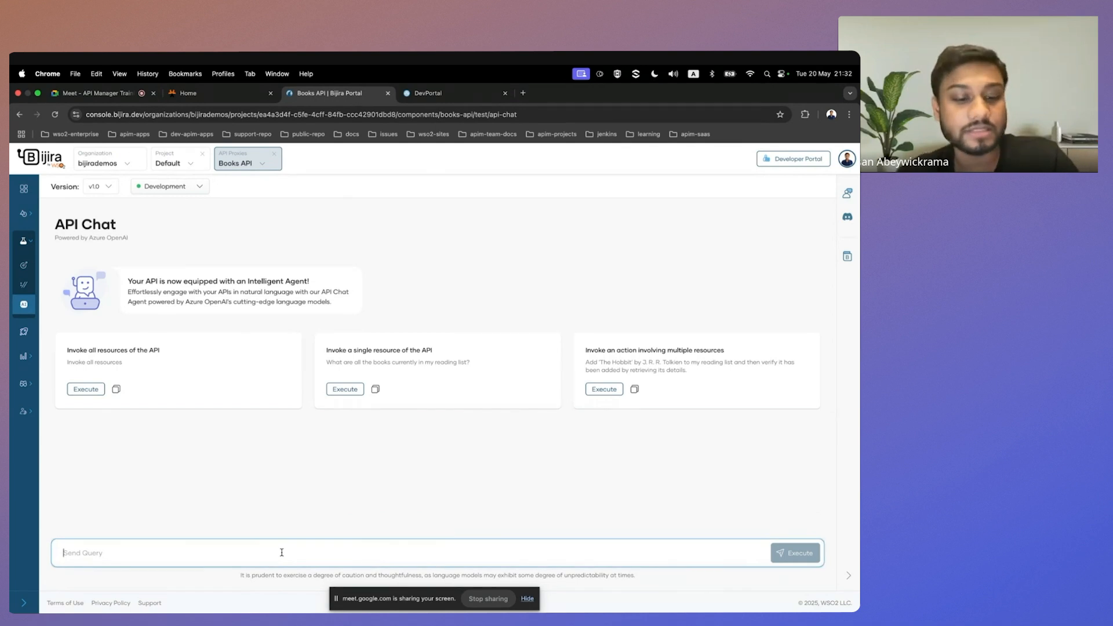
{"action": "type", "text": "ret"}
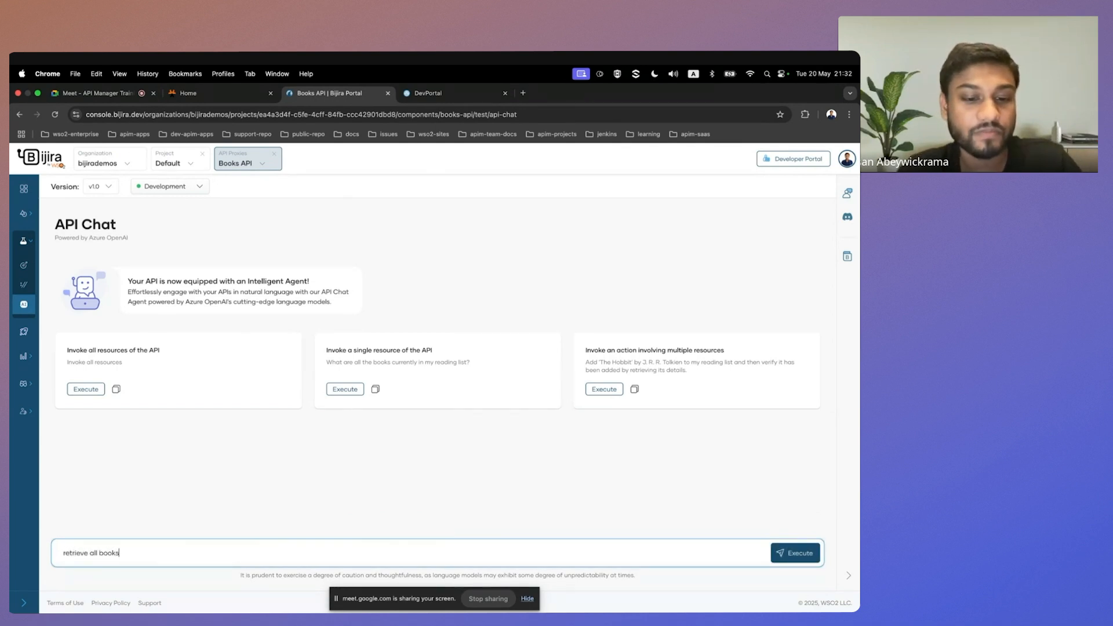
{"action": "type", "text": "rieve all books"}
{"action": "left_click", "coordinate": [790, 553]}
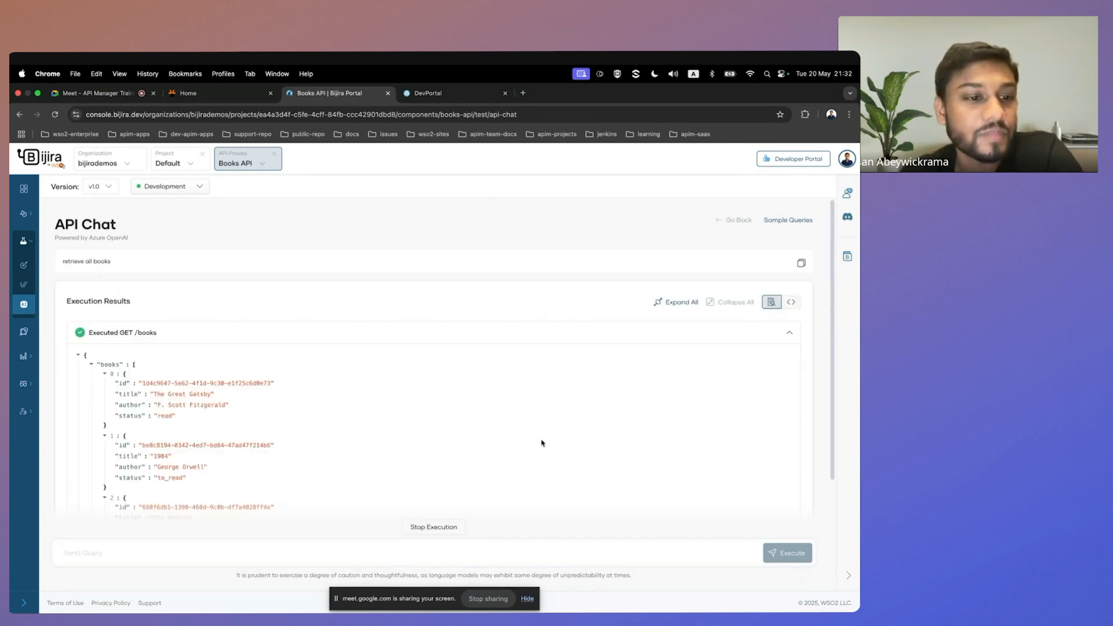
{"action": "scroll", "coordinate": [218, 287], "scroll_direction": "down", "scroll_amount": 3}
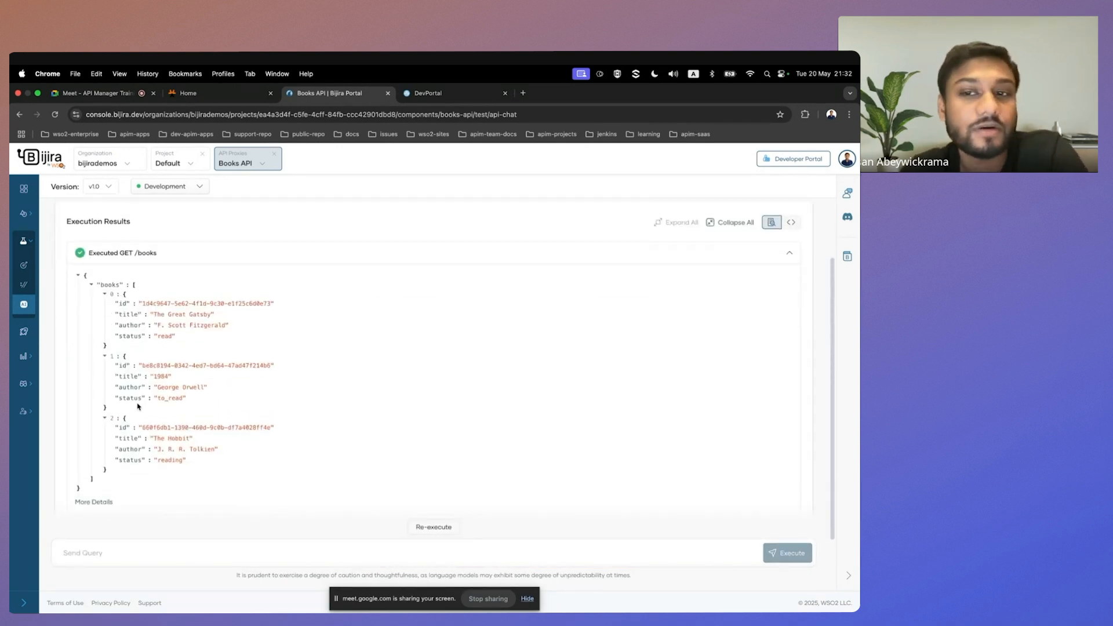
{"action": "scroll", "coordinate": [239, 326], "scroll_direction": "up", "scroll_amount": 1}
{"action": "scroll", "coordinate": [239, 326], "scroll_direction": "up", "scroll_amount": 2}
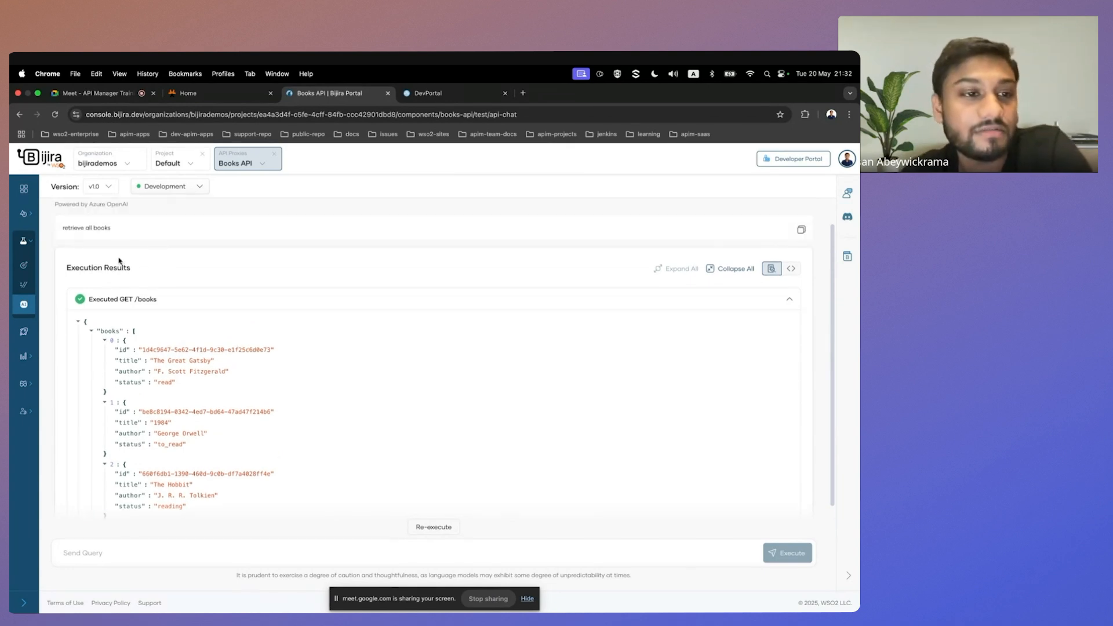
{"action": "scroll", "coordinate": [131, 270], "scroll_direction": "up", "scroll_amount": 1}
{"action": "scroll", "coordinate": [133, 261], "scroll_direction": "down", "scroll_amount": 3}
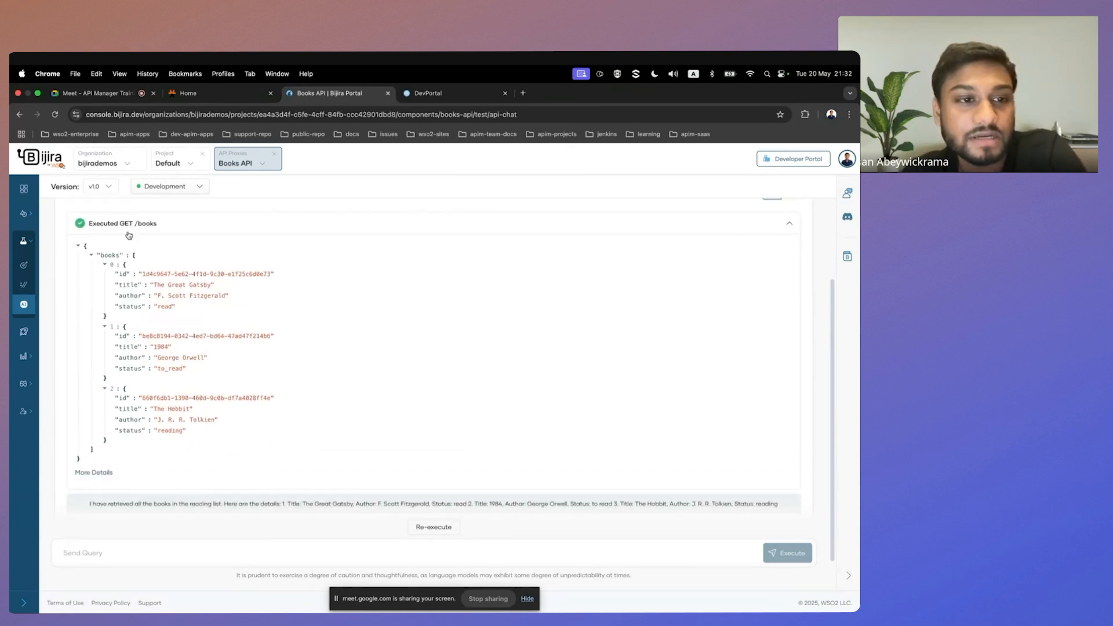
Look through the develop options of the Books API and open its lifecycle page.
{"action": "mouse_move", "coordinate": [46, 306]}
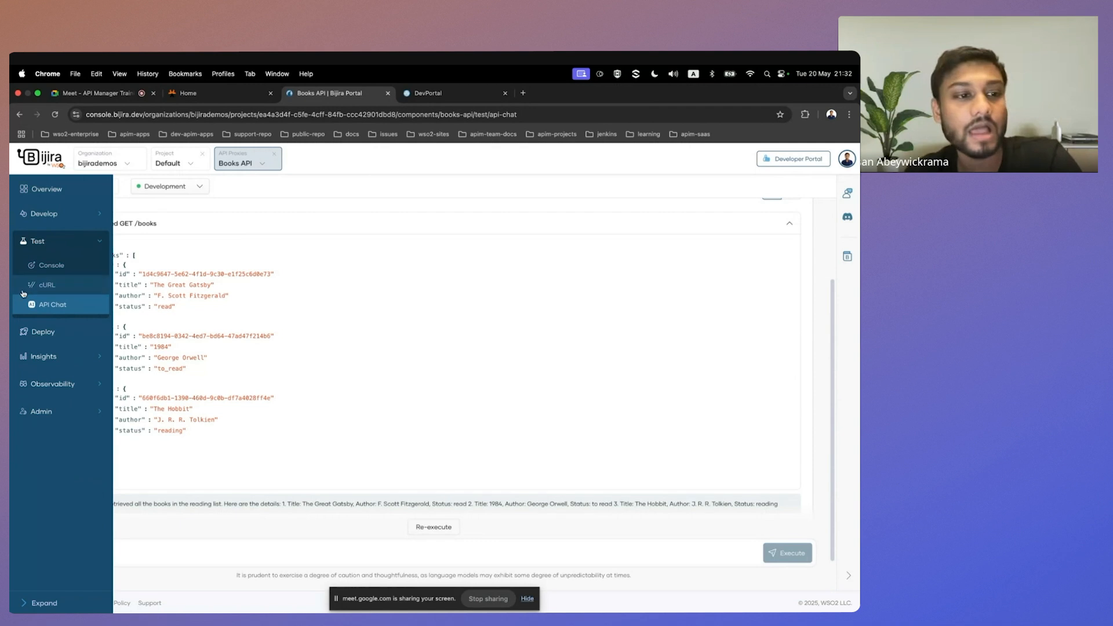
{"action": "left_click", "coordinate": [86, 214]}
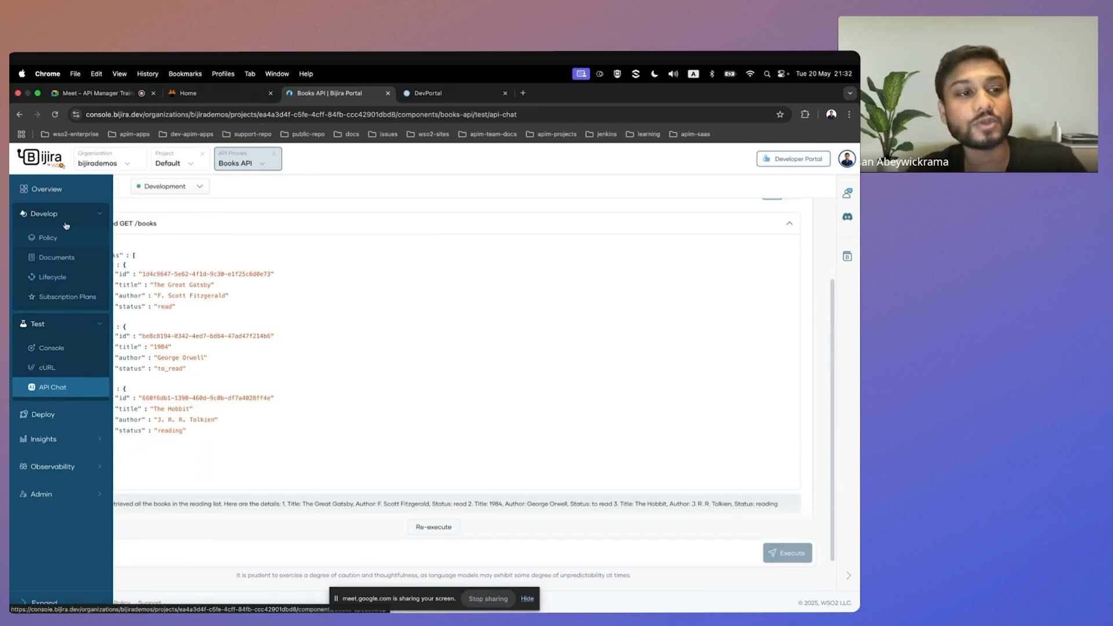
{"action": "left_click", "coordinate": [43, 217]}
{"action": "left_click", "coordinate": [43, 215]}
{"action": "left_click", "coordinate": [77, 284]}
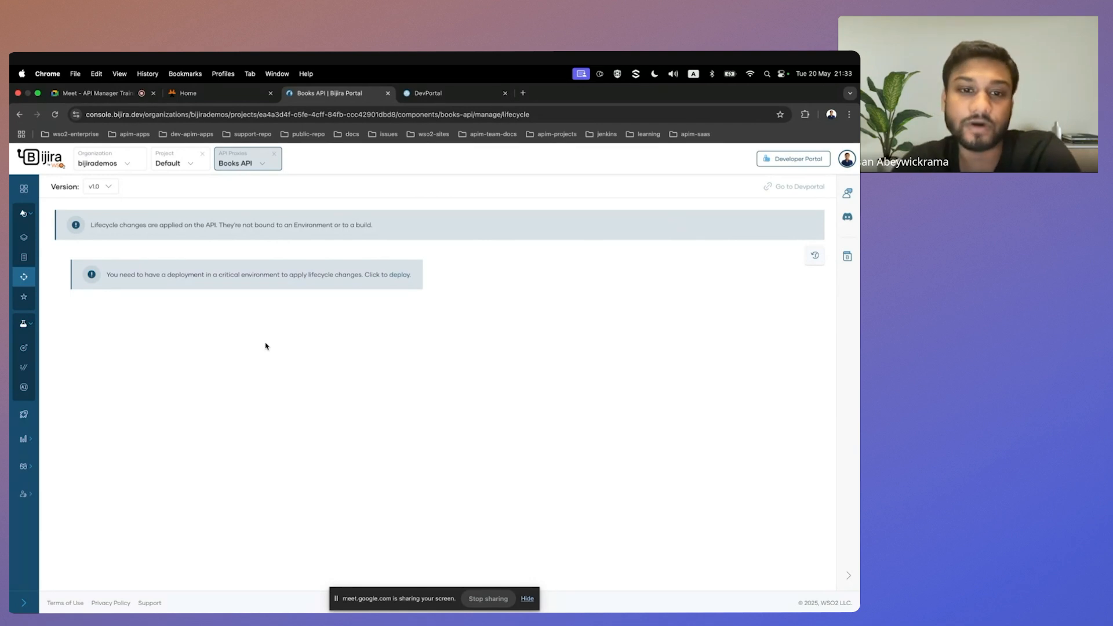
Go to the deployment page and promote the Books API from Development to Production, using the Development endpoint configuration.
{"action": "left_click", "coordinate": [405, 281]}
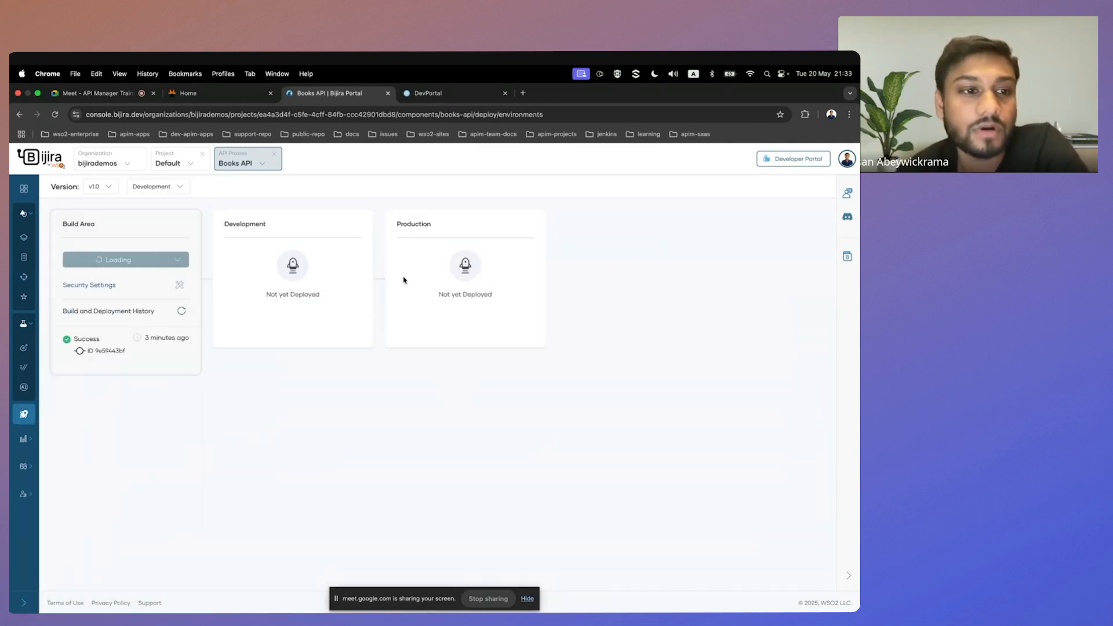
{"action": "mouse_move", "coordinate": [54, 415]}
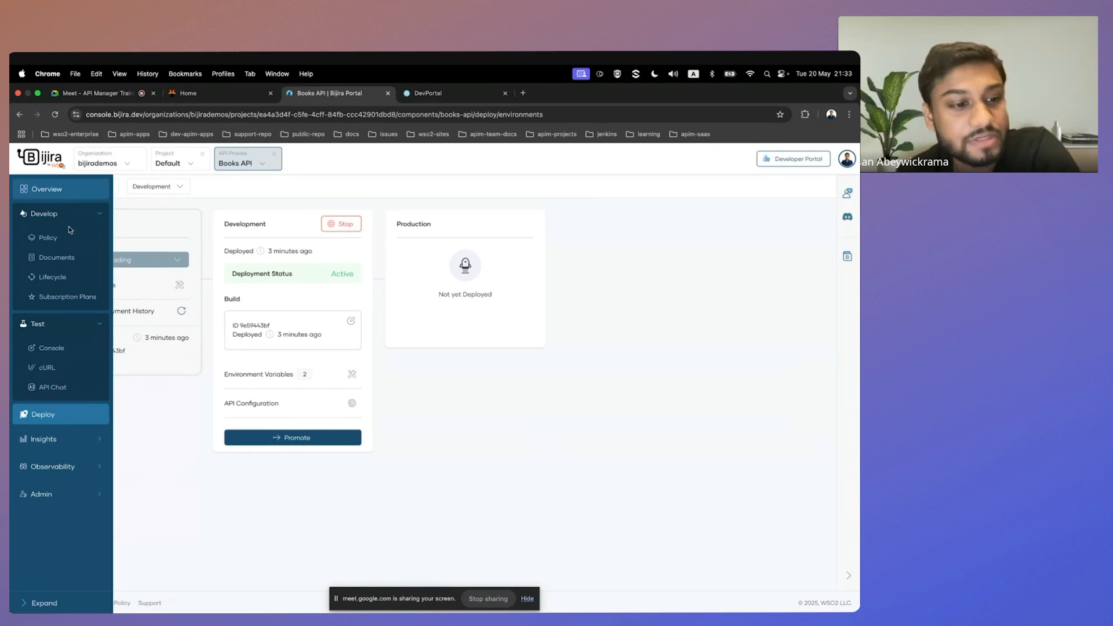
{"action": "left_click", "coordinate": [55, 603]}
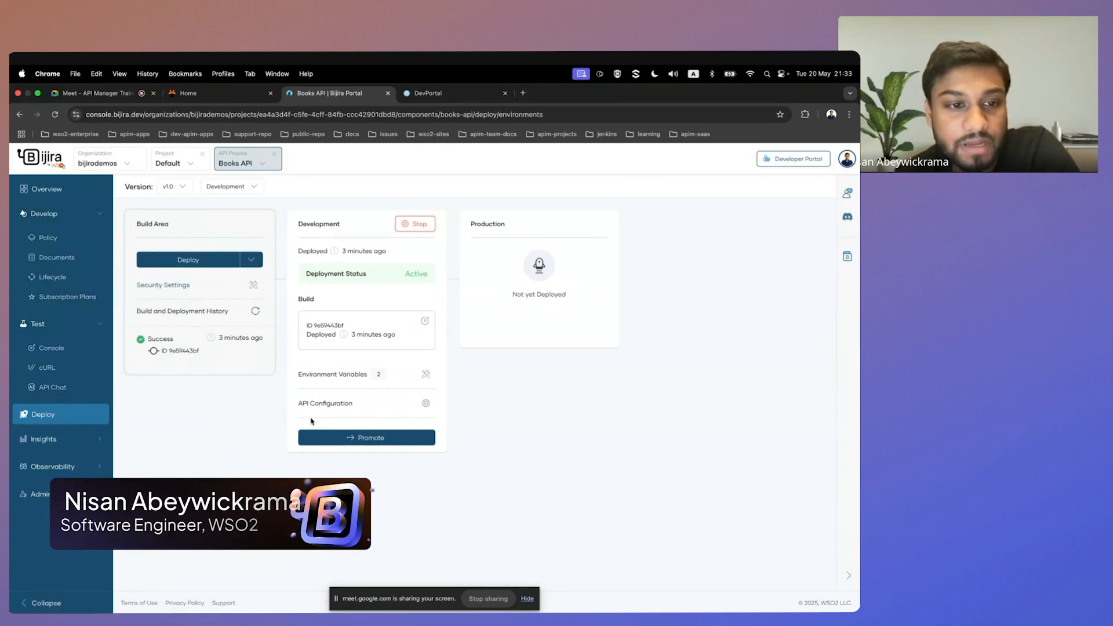
{"action": "left_click", "coordinate": [365, 442]}
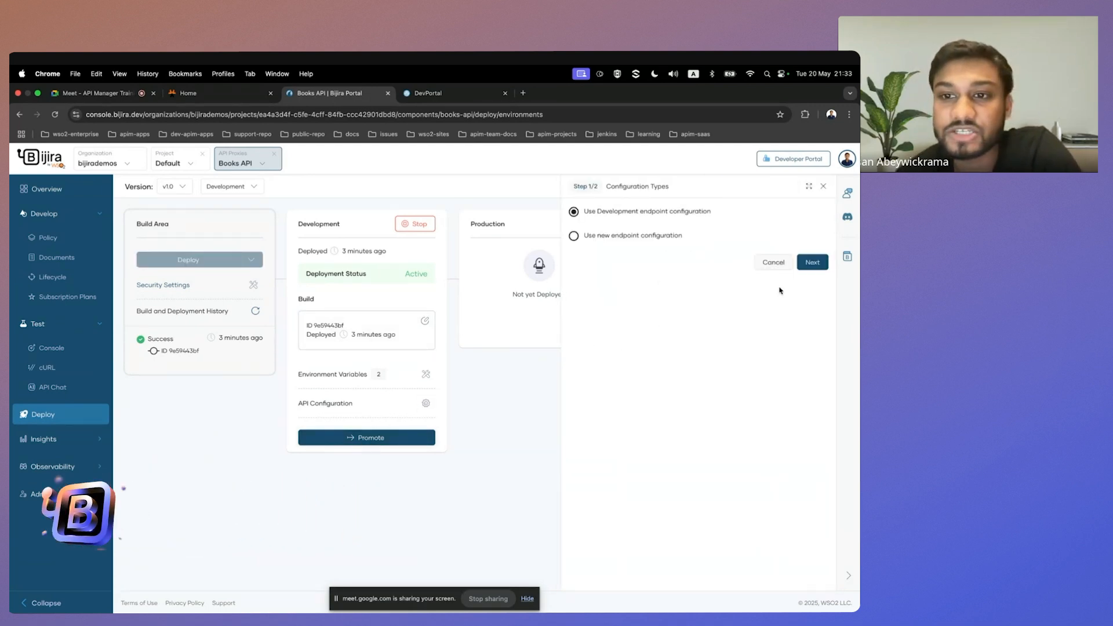
{"action": "left_click", "coordinate": [818, 264]}
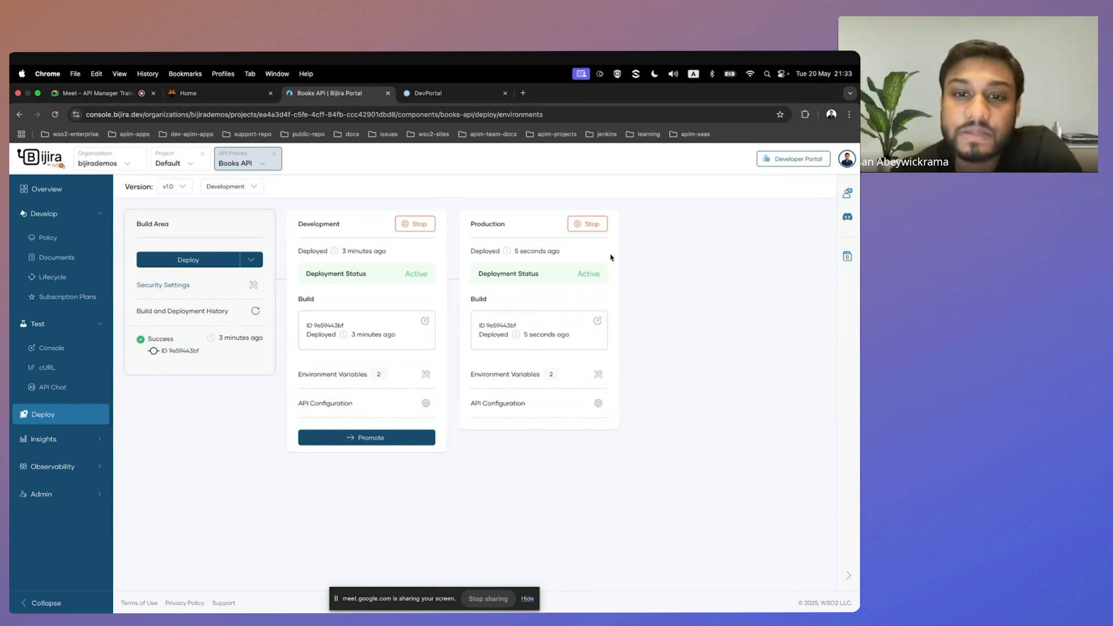
Return to the lifecycle page and publish the API to the Developer Portal with the display name Books API.
{"action": "left_click", "coordinate": [57, 282]}
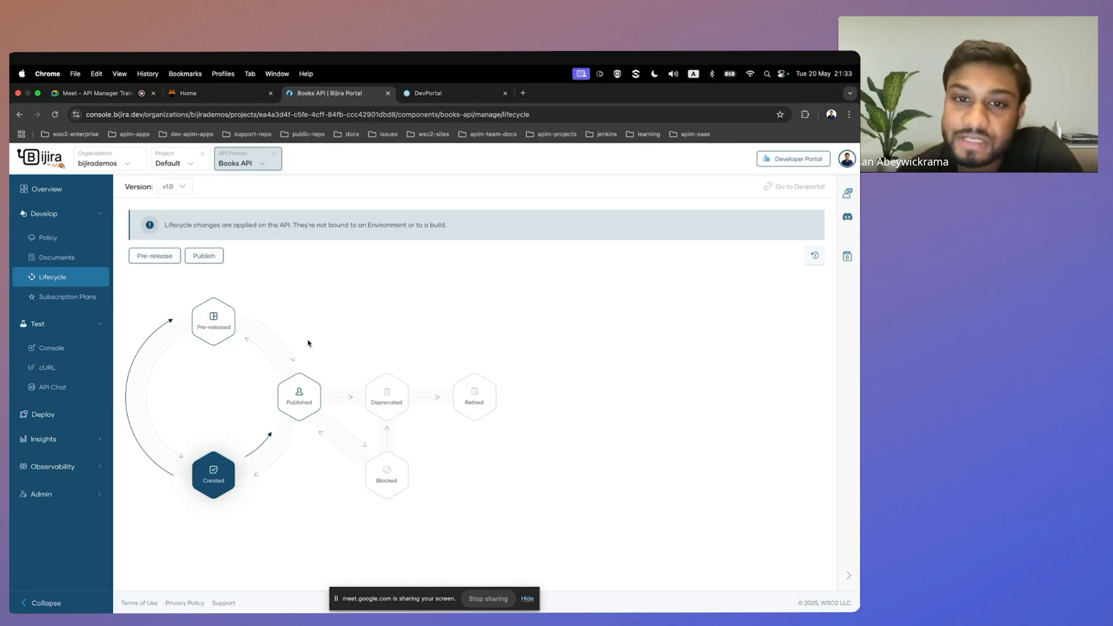
{"action": "left_click", "coordinate": [204, 256]}
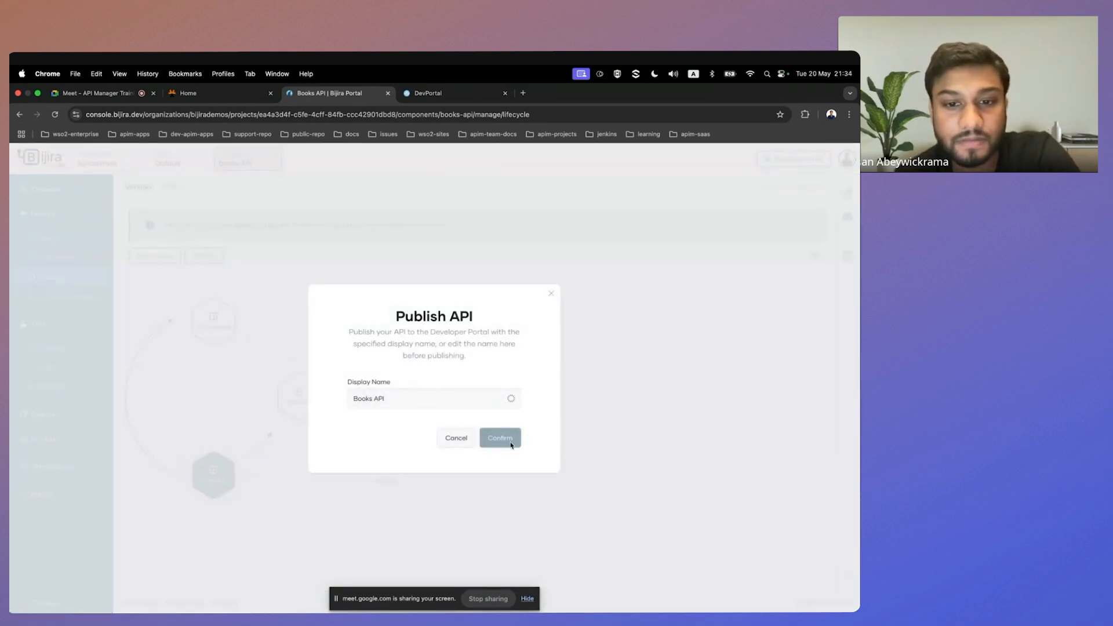
{"action": "left_click", "coordinate": [511, 444]}
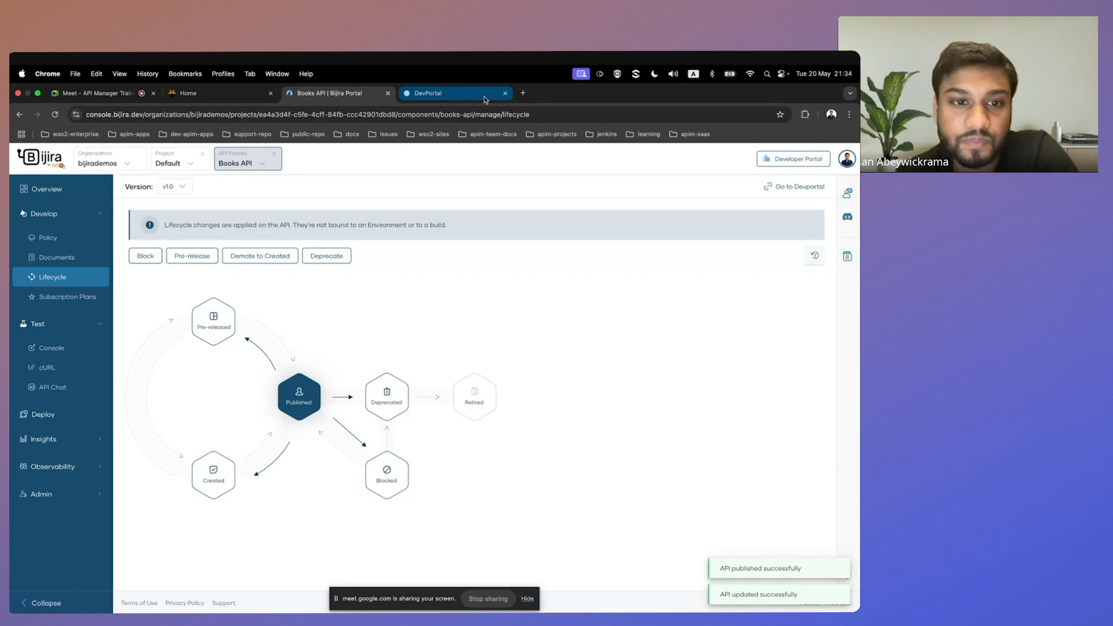
Switch to the Developer Portal, look over its home page and open the API catalog.
{"action": "left_click", "coordinate": [485, 97]}
{"action": "scroll", "coordinate": [373, 317], "scroll_direction": "down", "scroll_amount": 1}
{"action": "scroll", "coordinate": [373, 316], "scroll_direction": "up", "scroll_amount": 1}
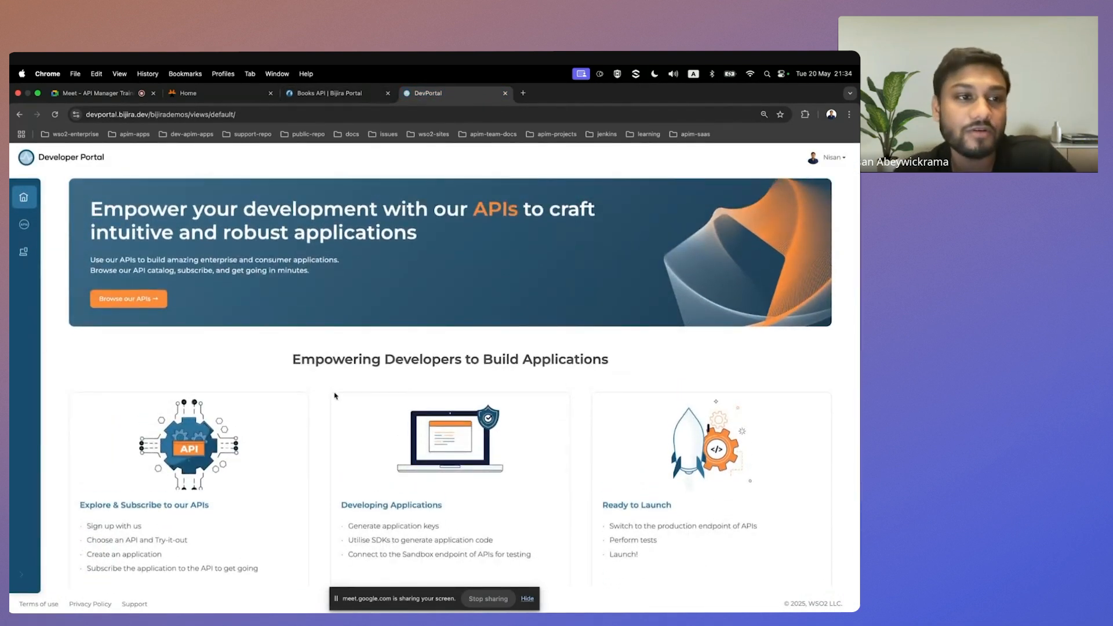
{"action": "scroll", "coordinate": [335, 396], "scroll_direction": "down", "scroll_amount": 1}
{"action": "scroll", "coordinate": [314, 360], "scroll_direction": "up", "scroll_amount": 1}
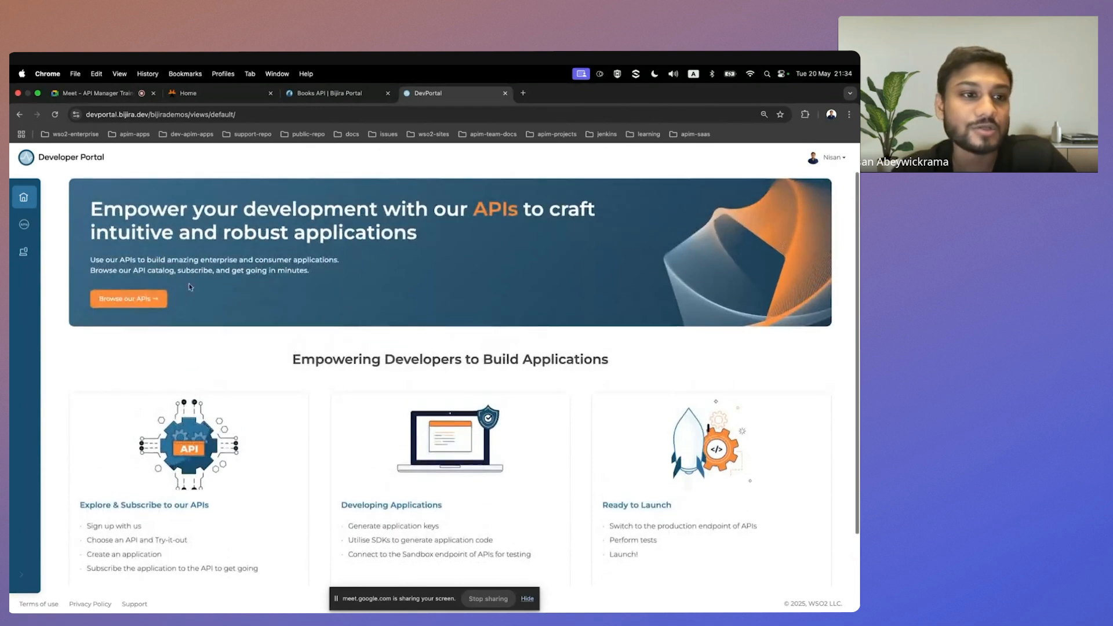
{"action": "mouse_move", "coordinate": [24, 250]}
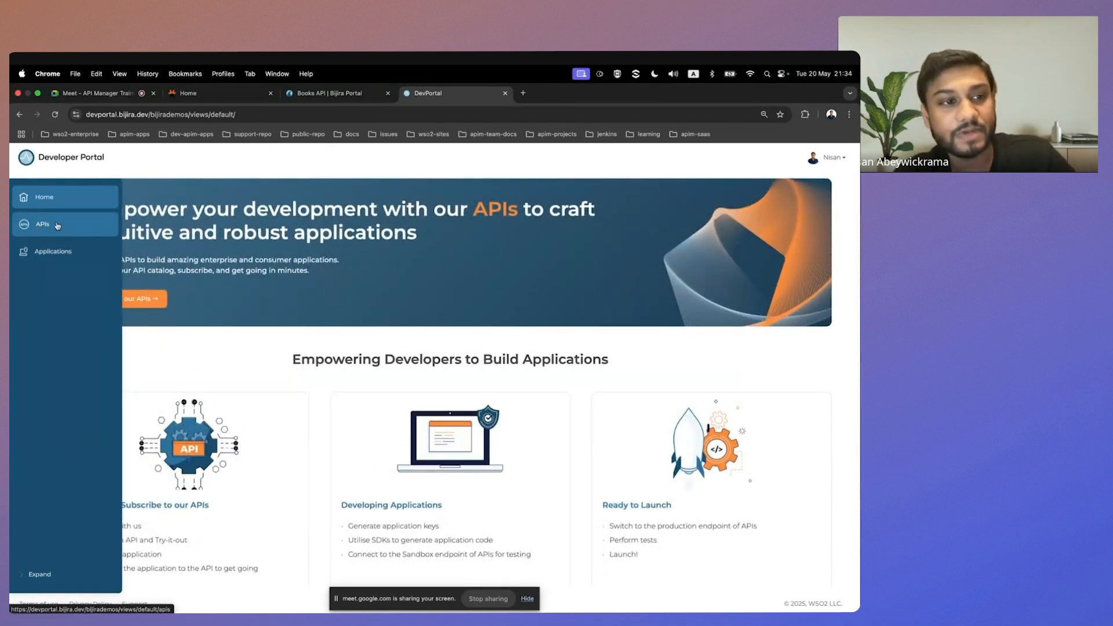
{"action": "left_click", "coordinate": [39, 225]}
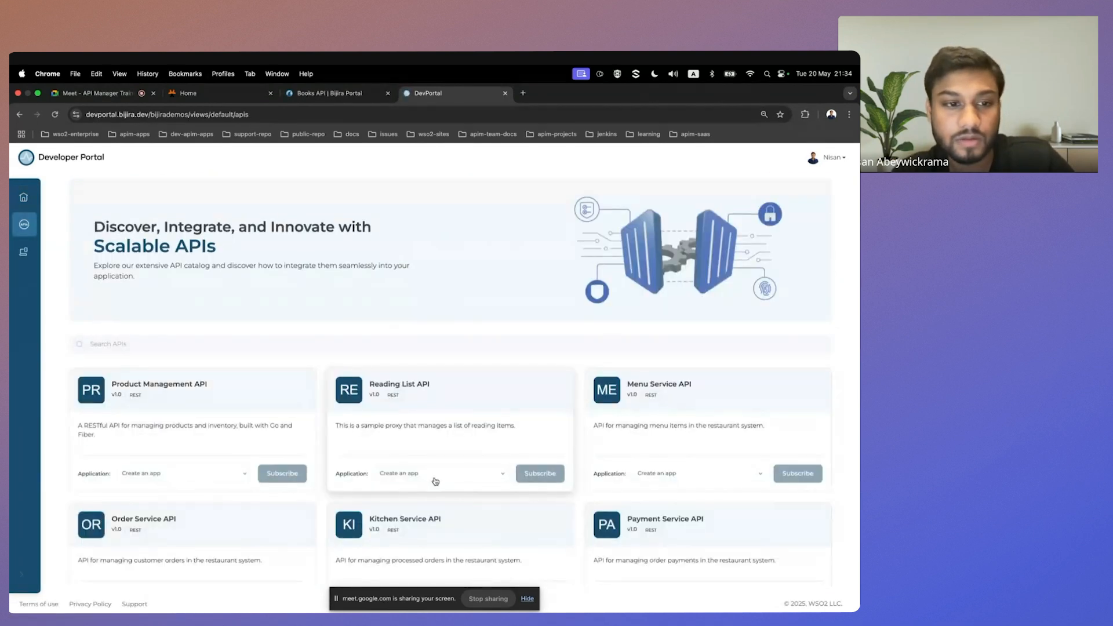
Open the Books API from the catalog and look over its production endpoint and resources.
{"action": "scroll", "coordinate": [436, 482], "scroll_direction": "down", "scroll_amount": 5}
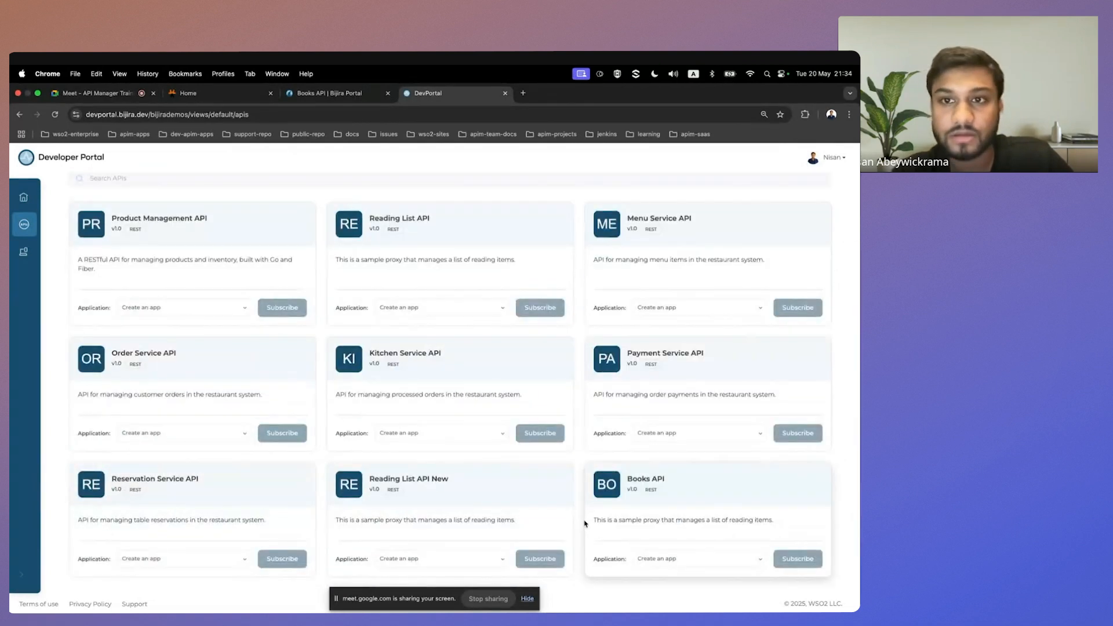
{"action": "left_click", "coordinate": [640, 493]}
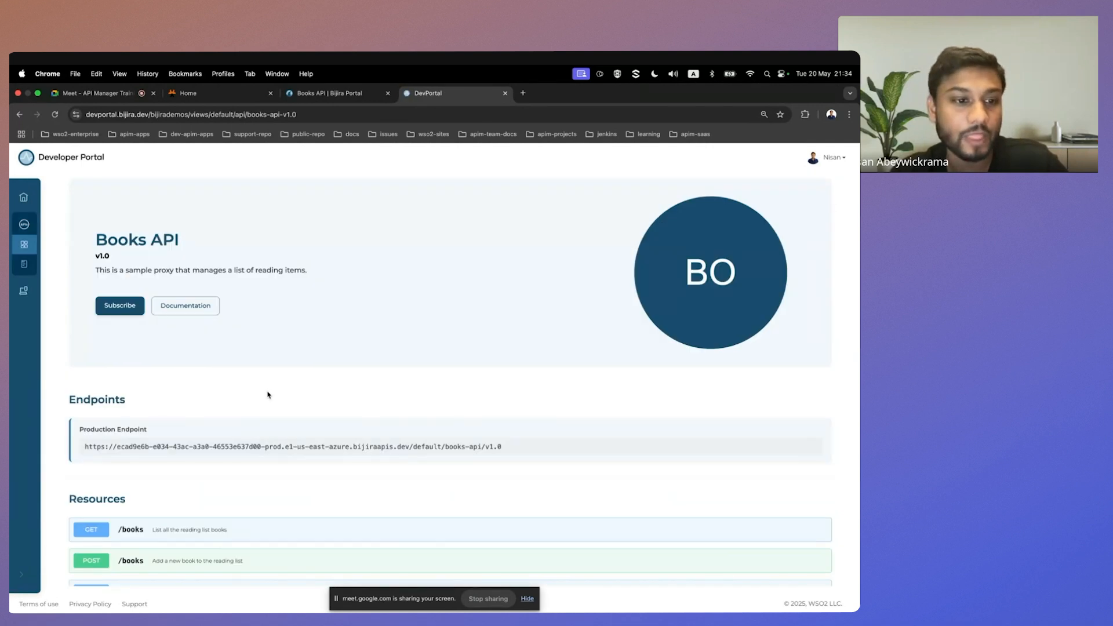
{"action": "scroll", "coordinate": [268, 394], "scroll_direction": "down", "scroll_amount": 1}
{"action": "scroll", "coordinate": [142, 414], "scroll_direction": "down", "scroll_amount": 1}
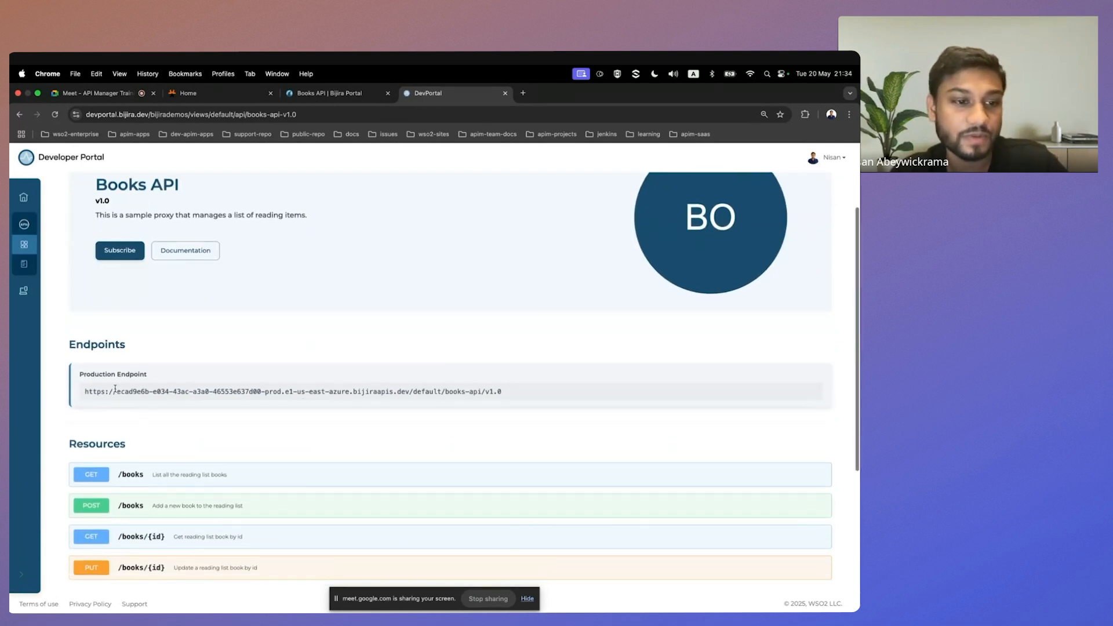
{"action": "triple_click", "coordinate": [115, 390]}
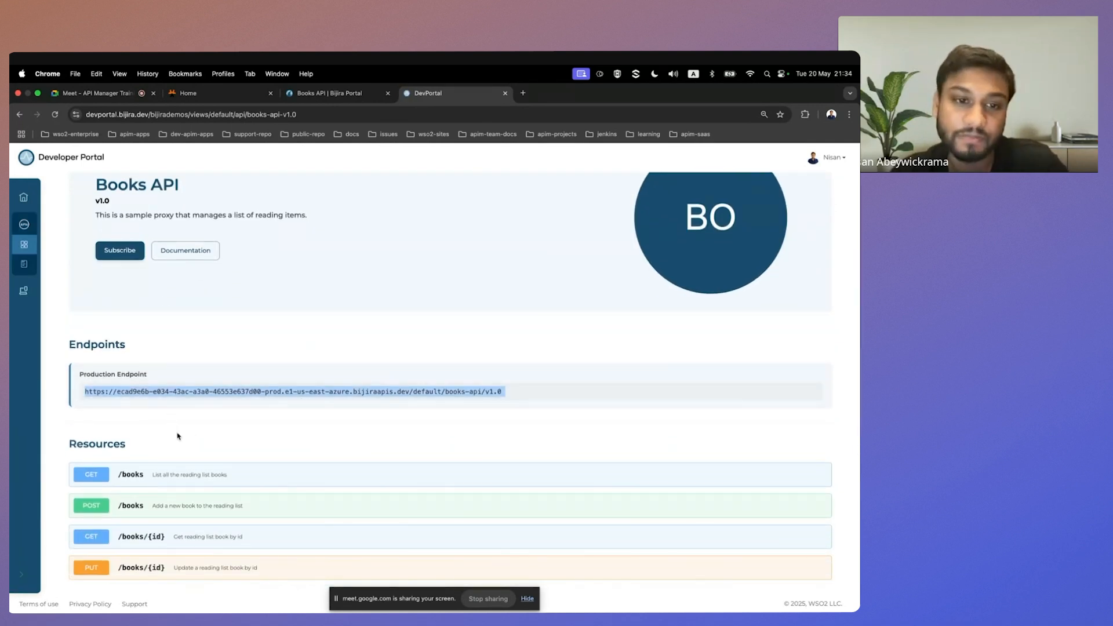
{"action": "scroll", "coordinate": [177, 435], "scroll_direction": "down", "scroll_amount": 1}
{"action": "scroll", "coordinate": [177, 434], "scroll_direction": "down", "scroll_amount": 3}
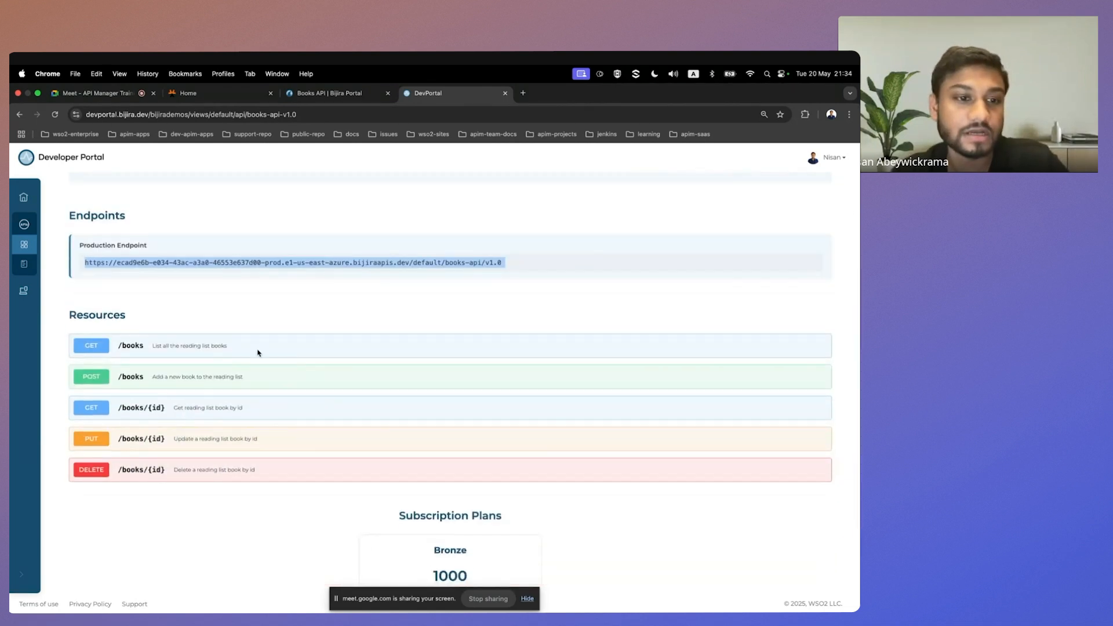
{"action": "scroll", "coordinate": [258, 355], "scroll_direction": "up", "scroll_amount": 6}
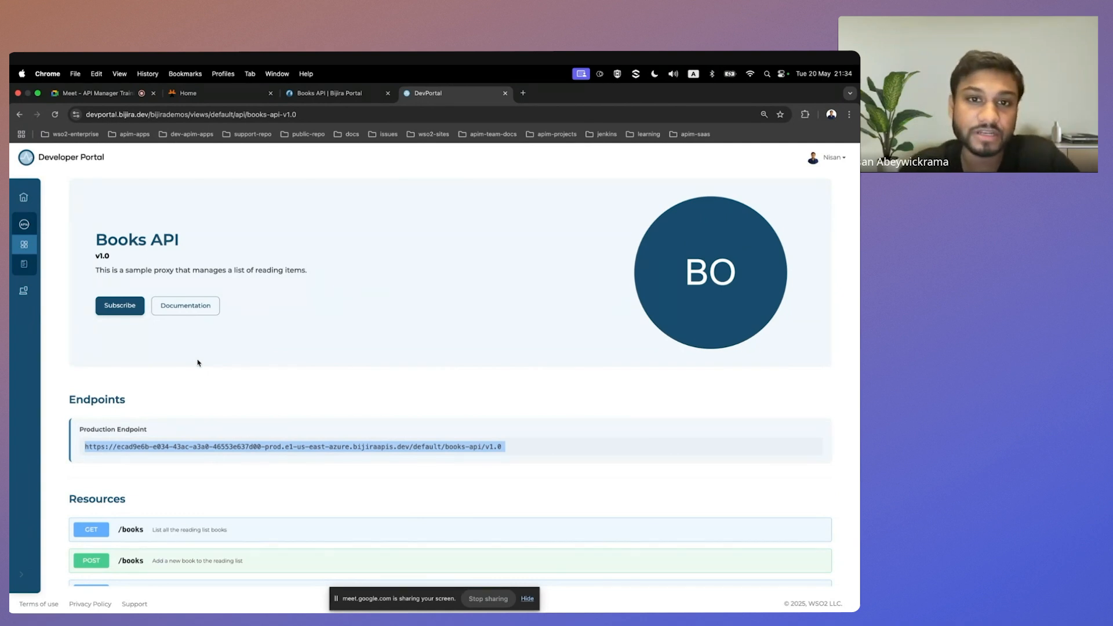
Go to the applications page and create an application named BooksApp.
{"action": "mouse_move", "coordinate": [67, 319]}
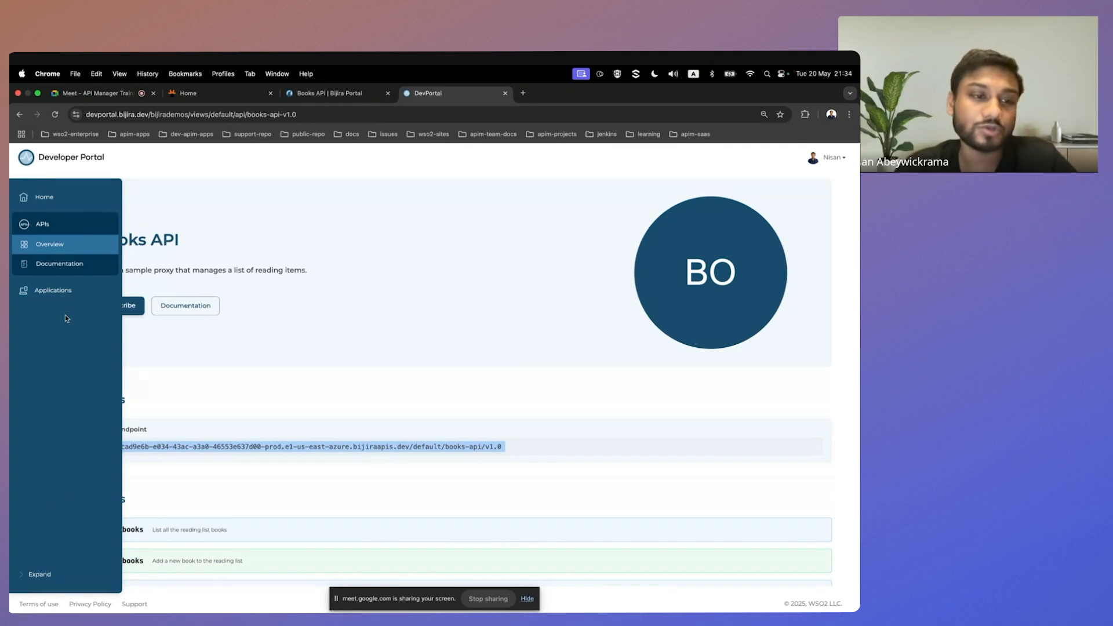
{"action": "left_click", "coordinate": [40, 294]}
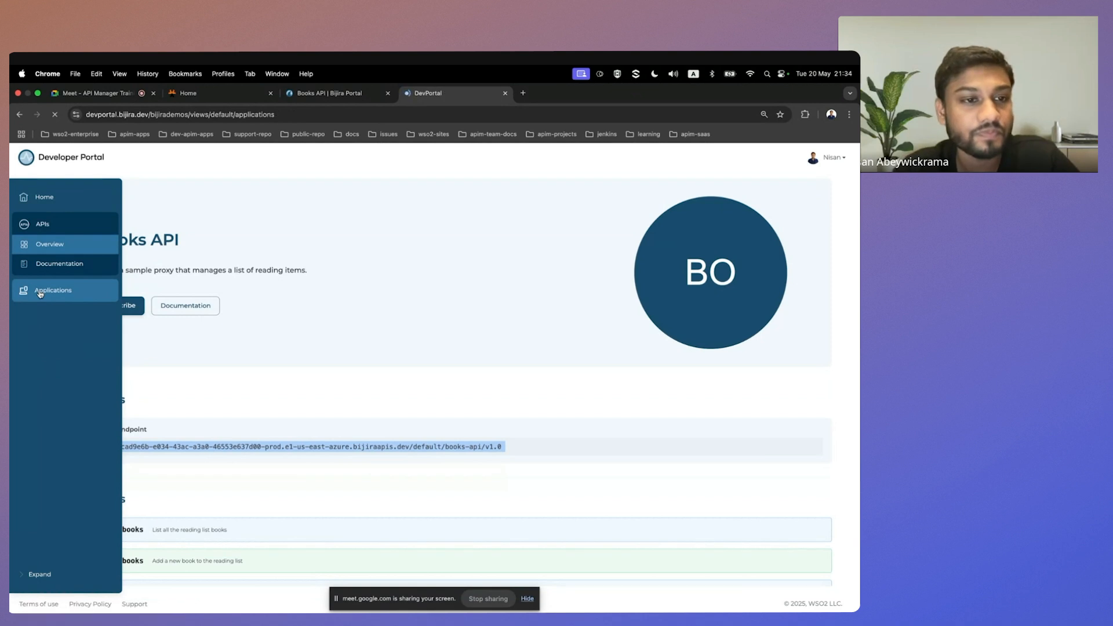
{"action": "left_click", "coordinate": [181, 244]}
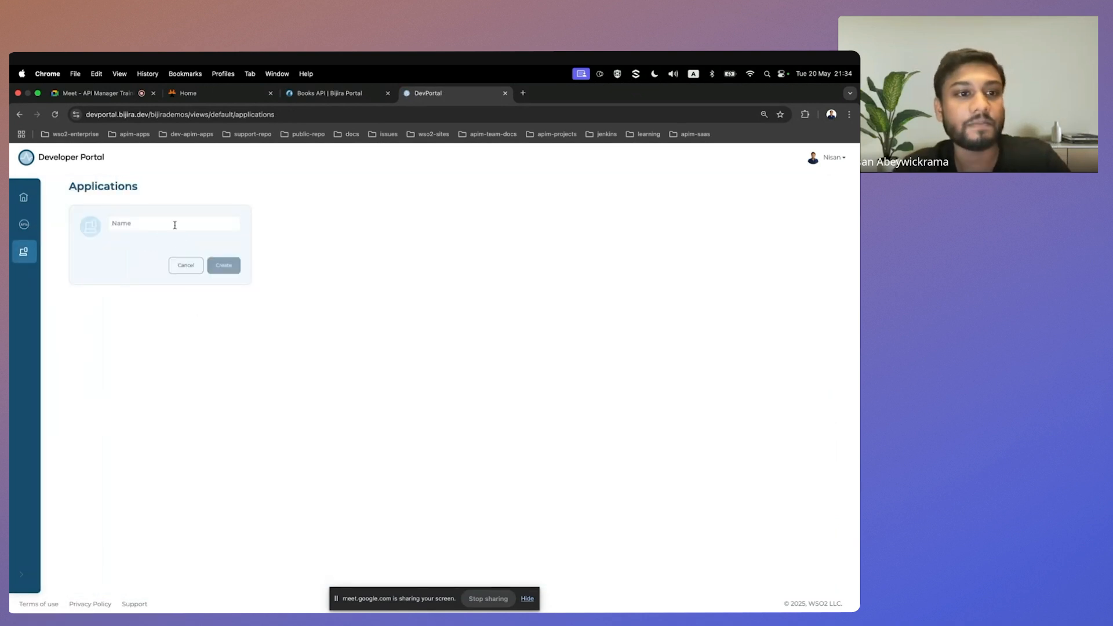
{"action": "left_click", "coordinate": [174, 223]}
{"action": "type", "text": "L"}
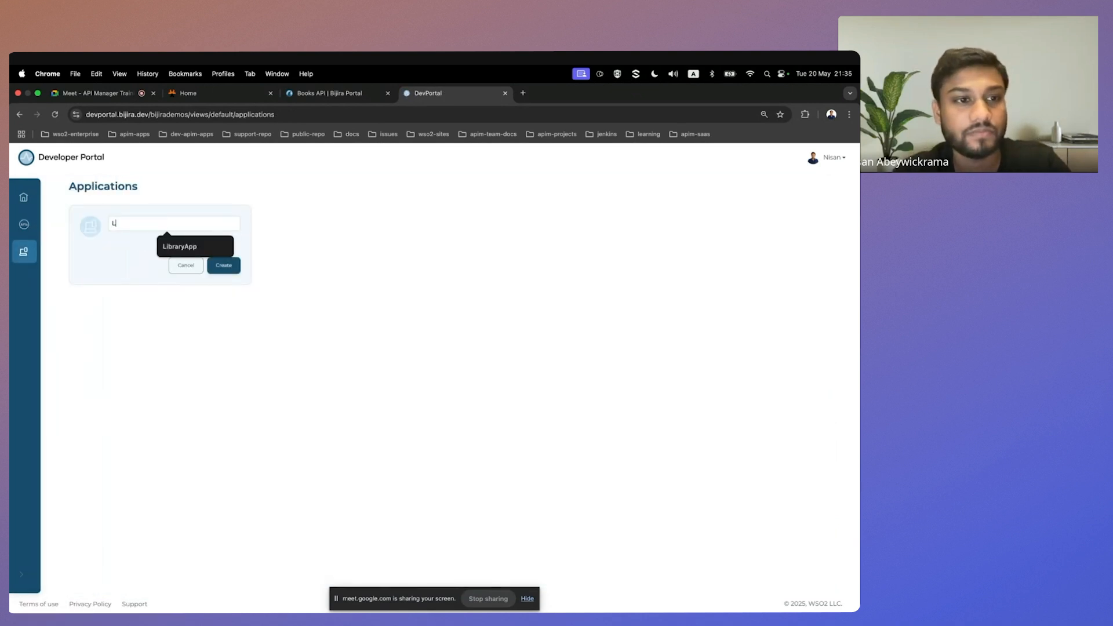
{"action": "key", "text": "BackSpace"}
{"action": "type", "text": "BooksApp"}
{"action": "left_click", "coordinate": [232, 263]}
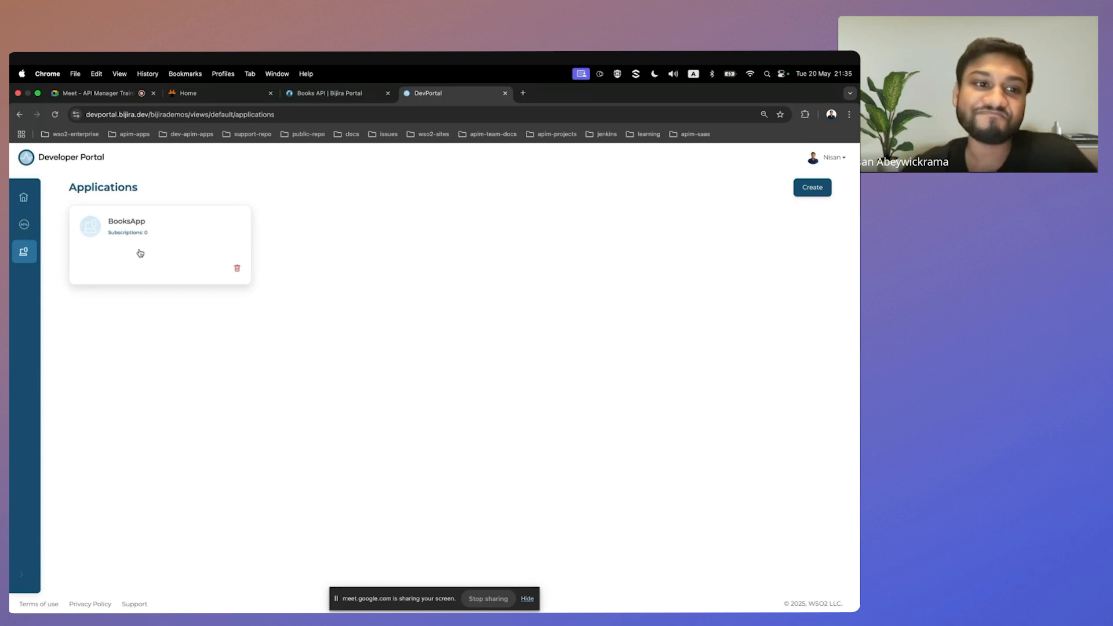
Return to the API catalog and subscribe BooksApp to the Books API.
{"action": "left_click", "coordinate": [23, 224]}
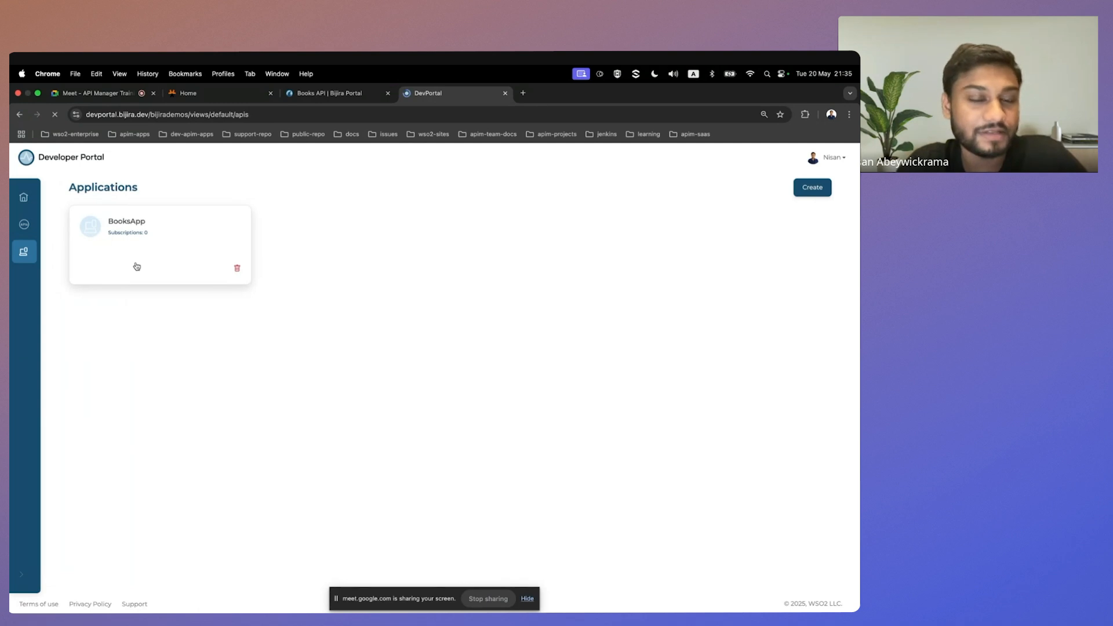
{"action": "scroll", "coordinate": [618, 507], "scroll_direction": "down", "scroll_amount": 3}
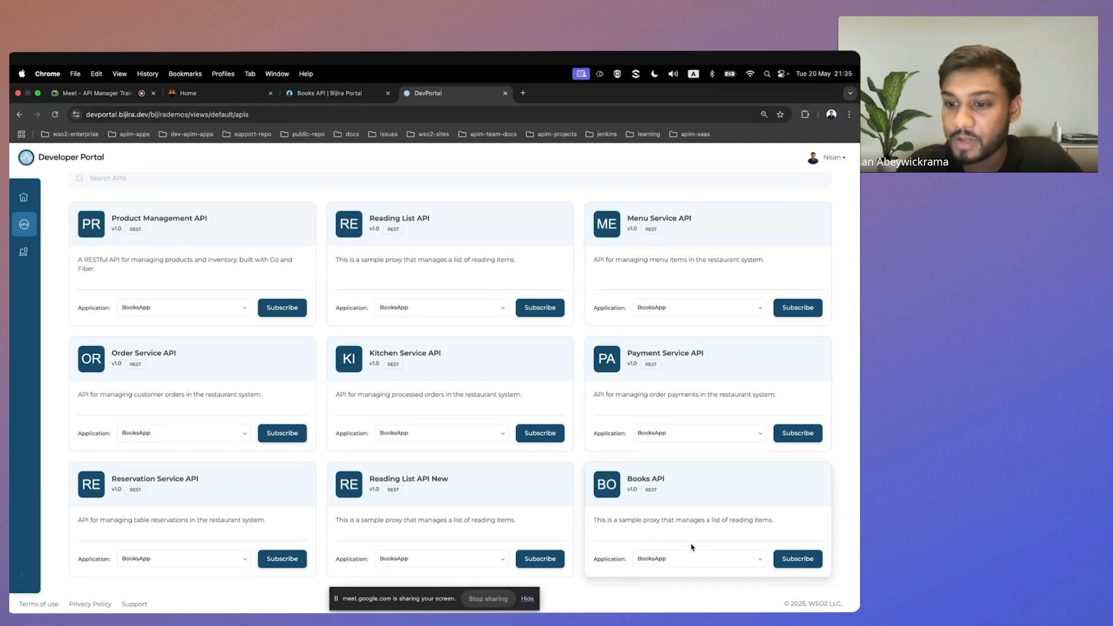
{"action": "left_click", "coordinate": [796, 559]}
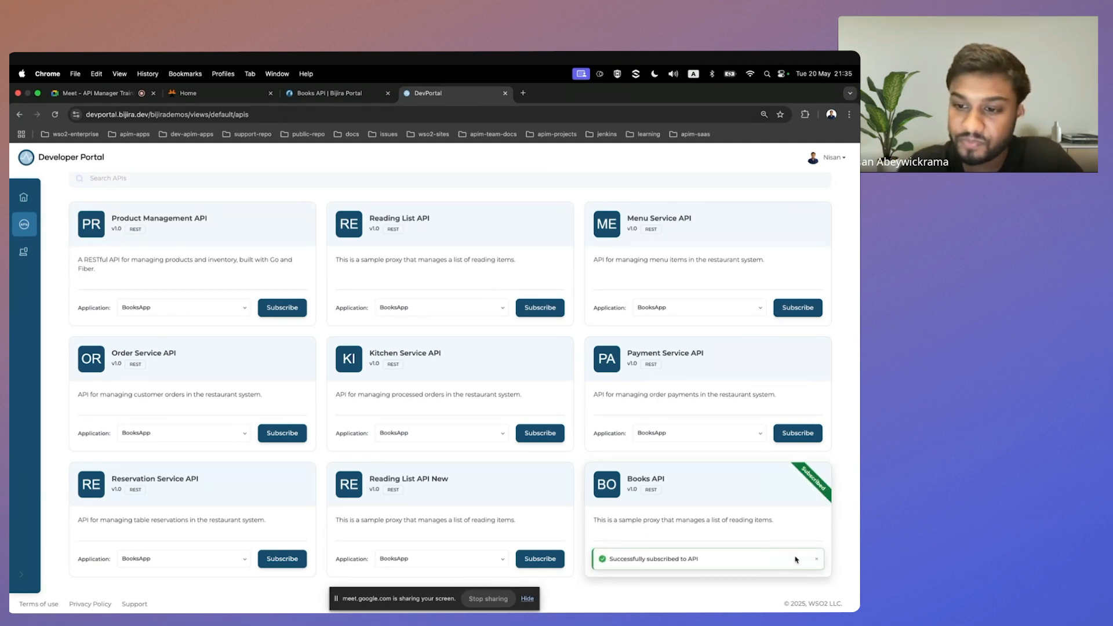
Open BooksApp on the applications page and generate its OAuth2 key.
{"action": "mouse_move", "coordinate": [16, 271]}
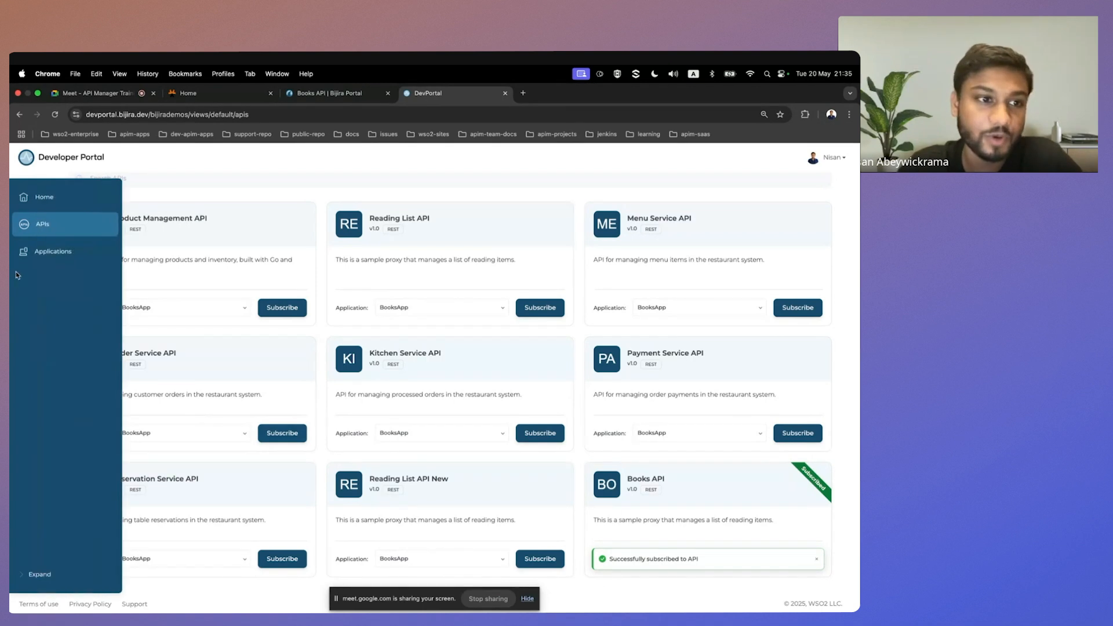
{"action": "left_click", "coordinate": [42, 253]}
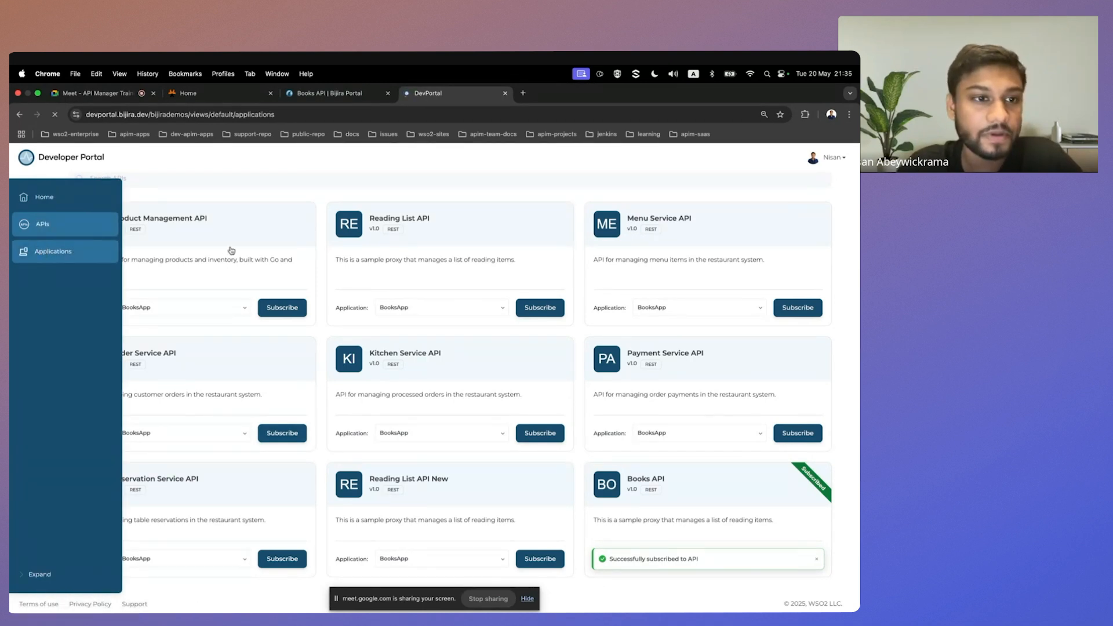
{"action": "left_click", "coordinate": [142, 230]}
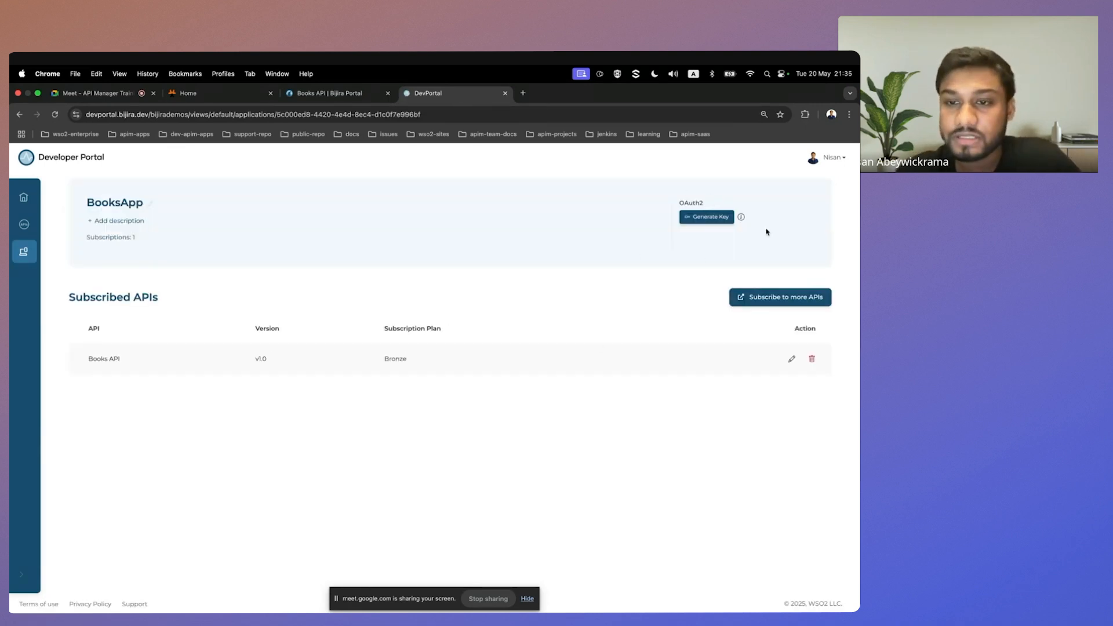
{"action": "left_click_drag", "start_coordinate": [685, 204], "coordinate": [708, 220]}
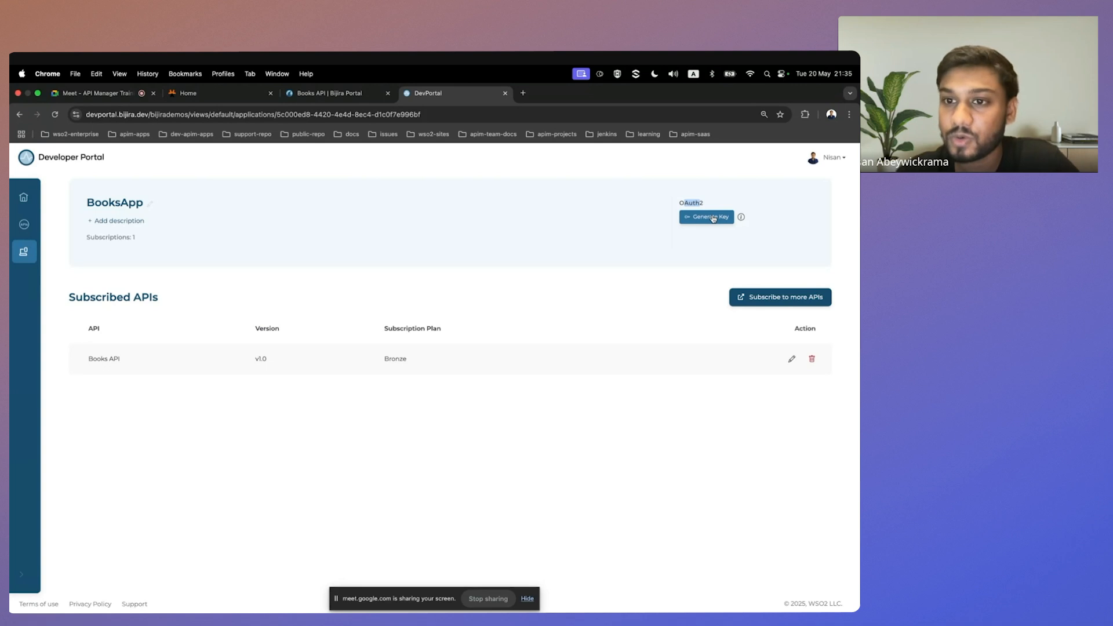
{"action": "left_click", "coordinate": [713, 218]}
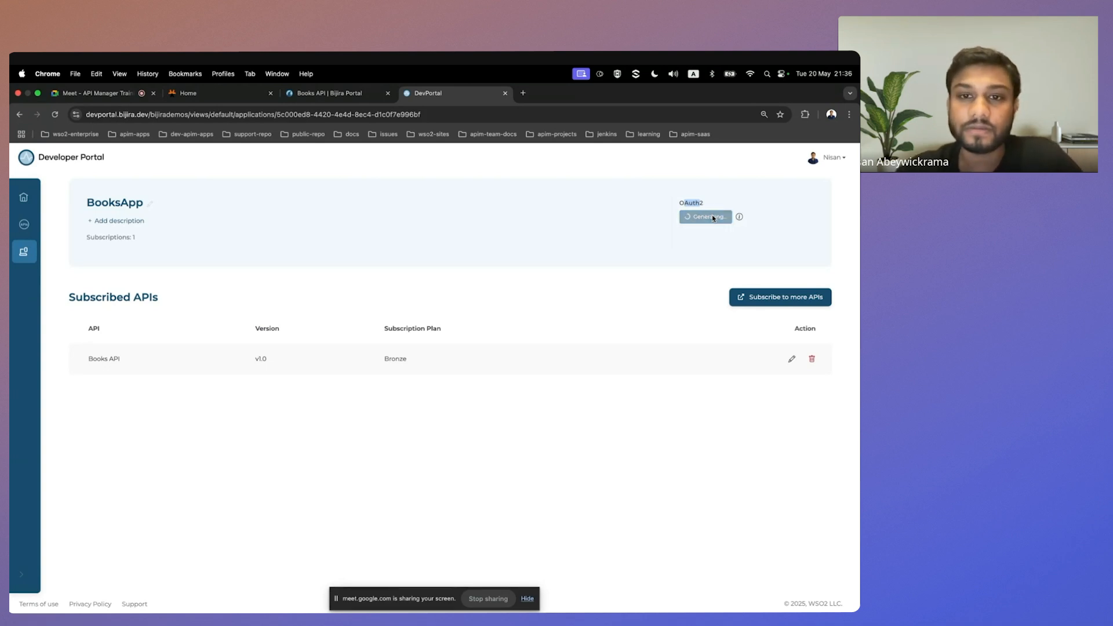
Review the application's credentials, identity provider endpoints and advanced configuration, and close the credentials dialog.
{"action": "scroll", "coordinate": [319, 322], "scroll_direction": "down", "scroll_amount": 1}
{"action": "scroll", "coordinate": [319, 323], "scroll_direction": "up", "scroll_amount": 1}
{"action": "scroll", "coordinate": [435, 390], "scroll_direction": "down", "scroll_amount": 2}
{"action": "scroll", "coordinate": [435, 389], "scroll_direction": "up", "scroll_amount": 2}
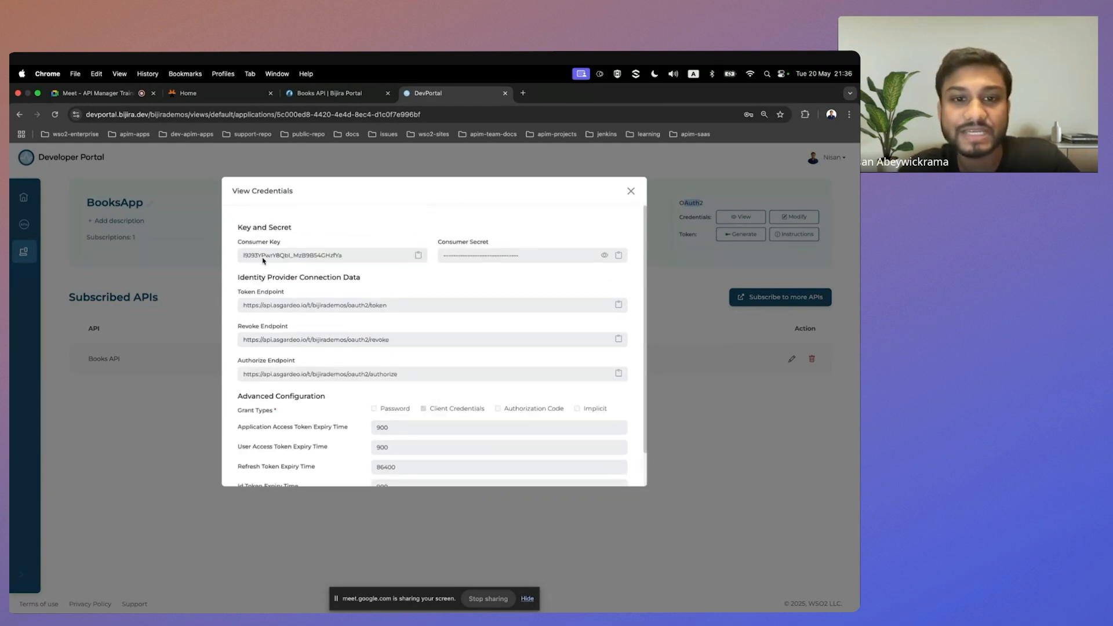
{"action": "scroll", "coordinate": [447, 363], "scroll_direction": "down", "scroll_amount": 2}
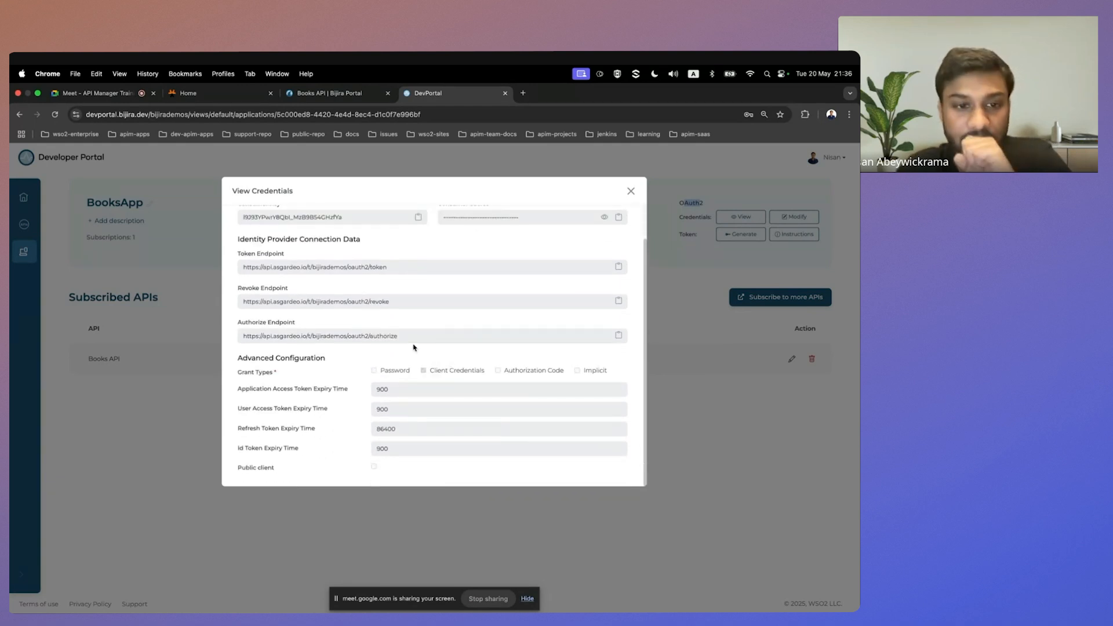
{"action": "scroll", "coordinate": [453, 346], "scroll_direction": "up", "scroll_amount": 2}
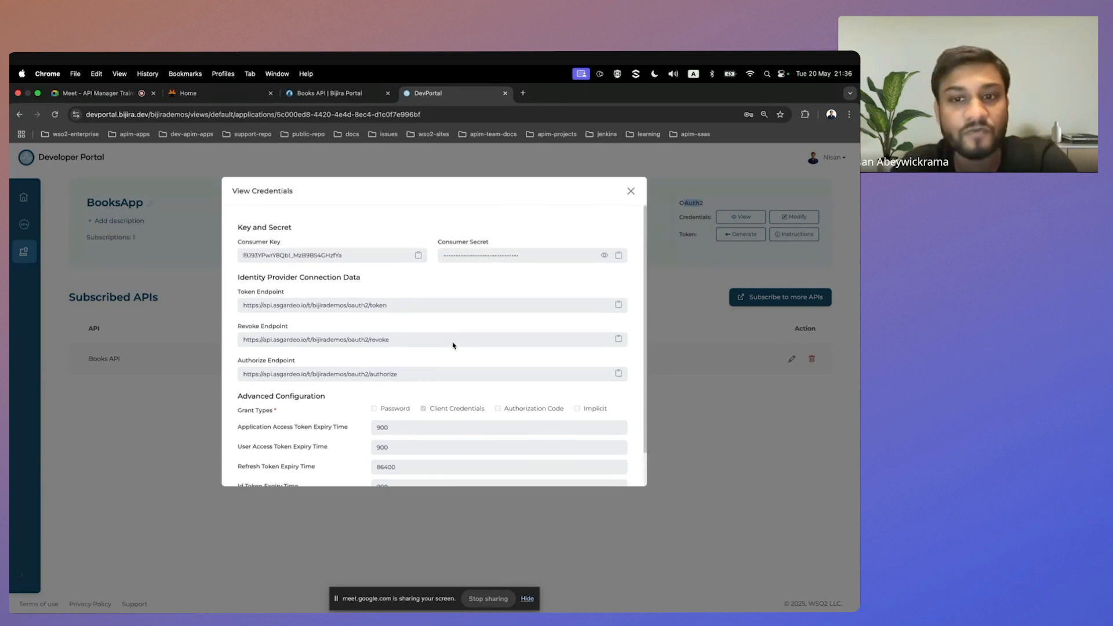
{"action": "left_click", "coordinate": [629, 192]}
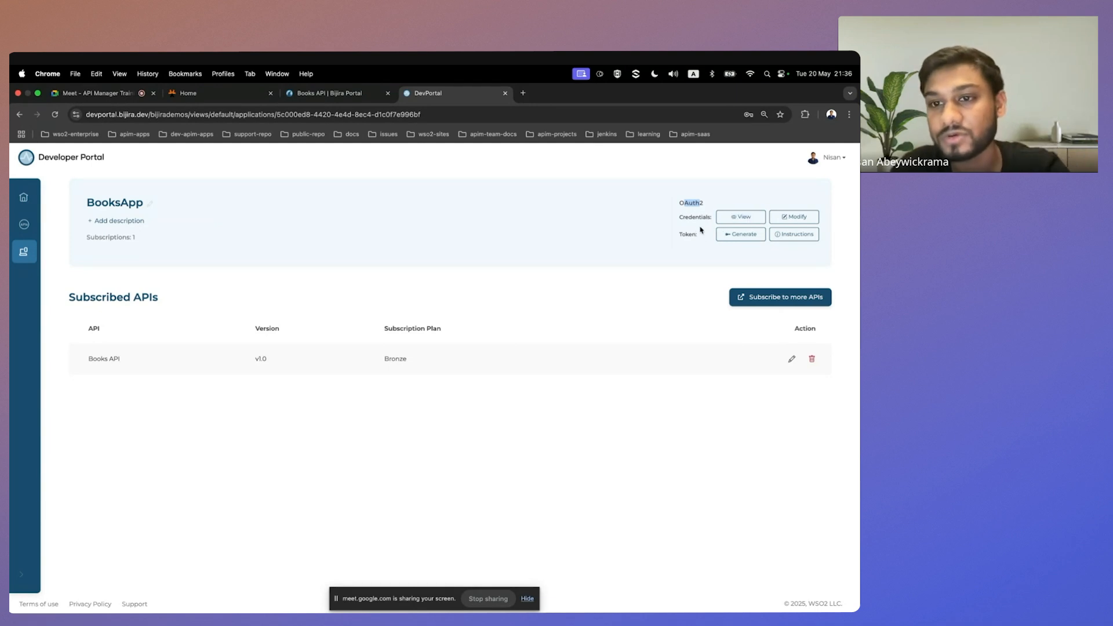
Generate an access token for BooksApp, copy it and close the token dialog.
{"action": "left_click", "coordinate": [735, 239]}
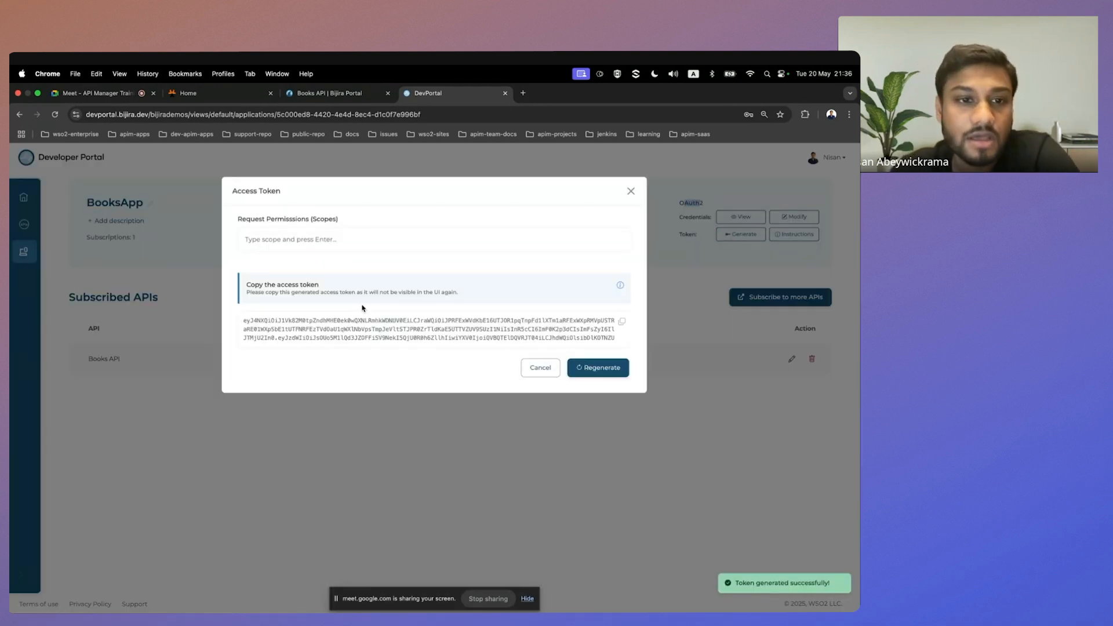
{"action": "left_click_drag", "start_coordinate": [243, 322], "coordinate": [547, 327]}
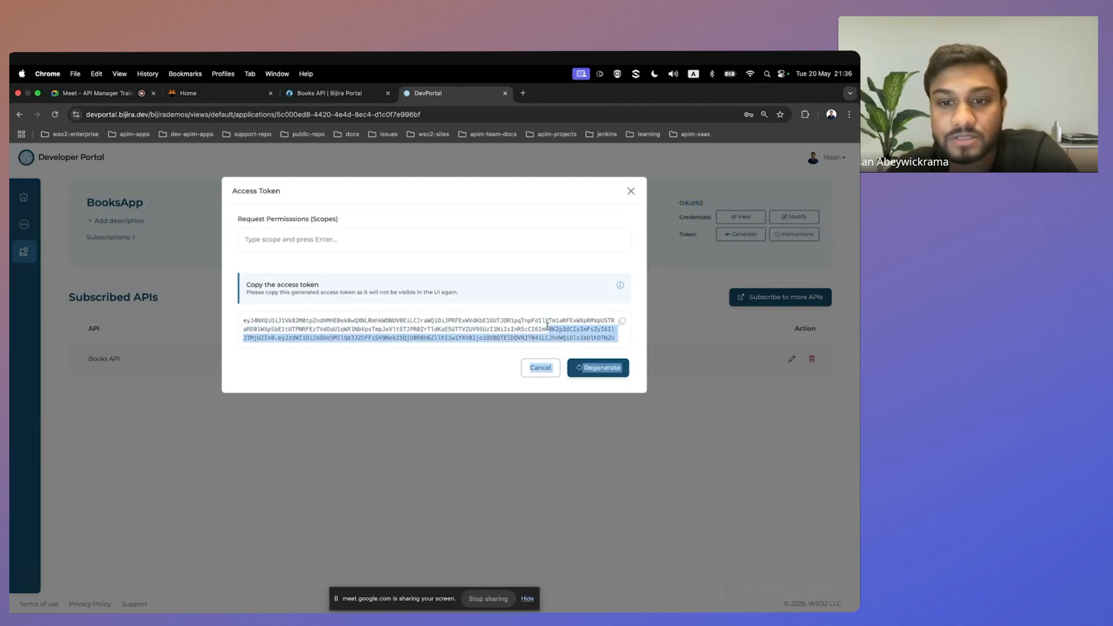
{"action": "left_click", "coordinate": [582, 309]}
{"action": "left_click", "coordinate": [622, 322]}
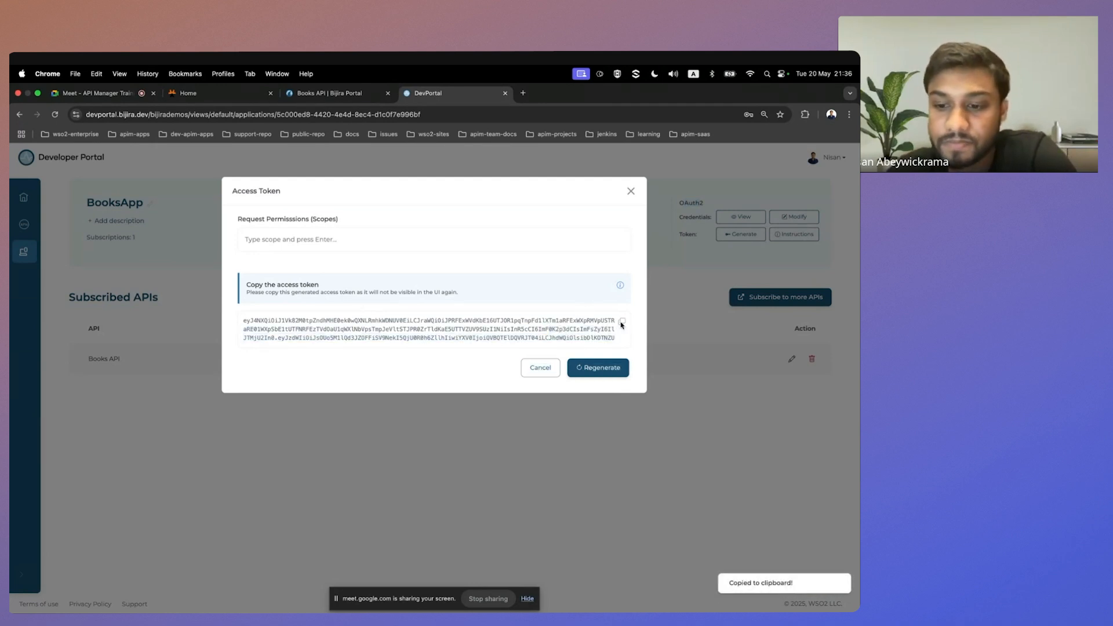
{"action": "left_click", "coordinate": [630, 191]}
Open the Books API from BooksApp's subscribed APIs and go to its documentation.
{"action": "mouse_move", "coordinate": [27, 238]}
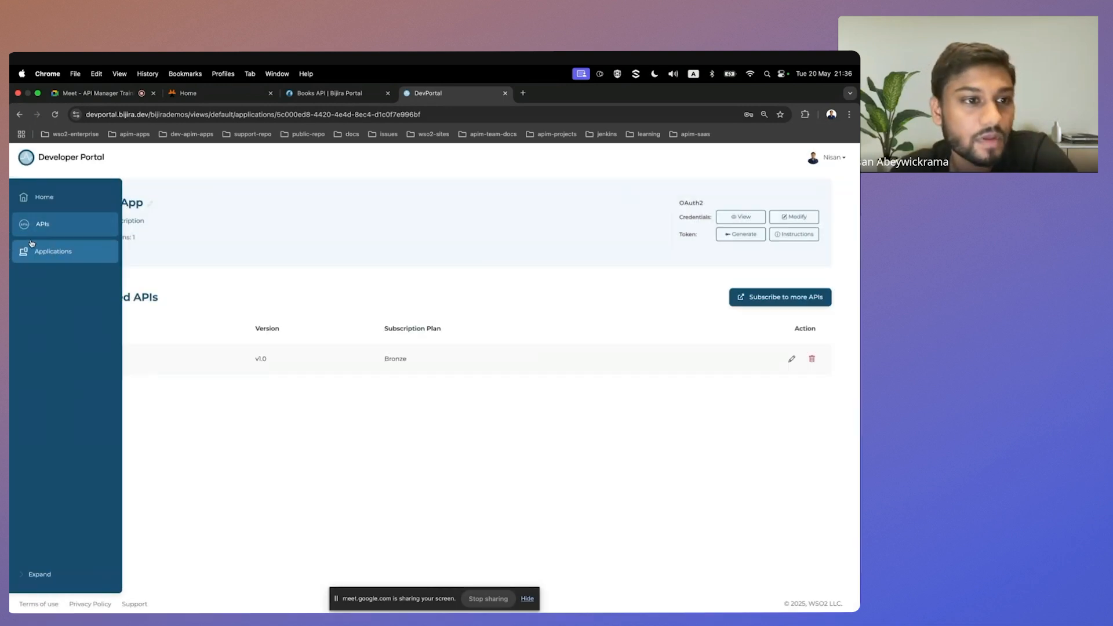
{"action": "left_click", "coordinate": [107, 362]}
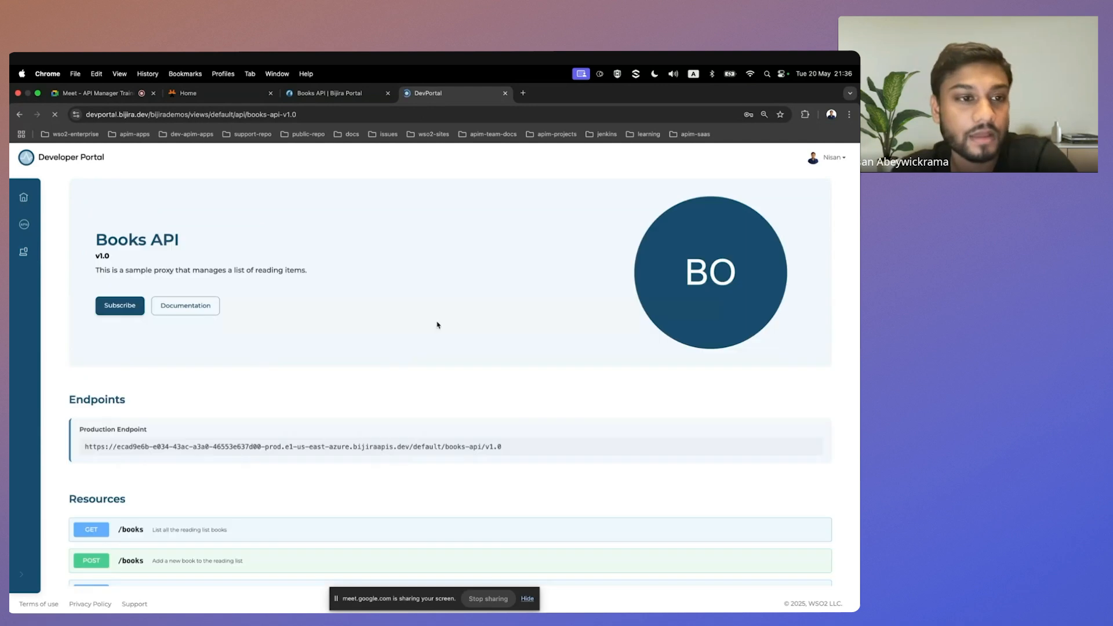
{"action": "scroll", "coordinate": [220, 312], "scroll_direction": "down", "scroll_amount": 1}
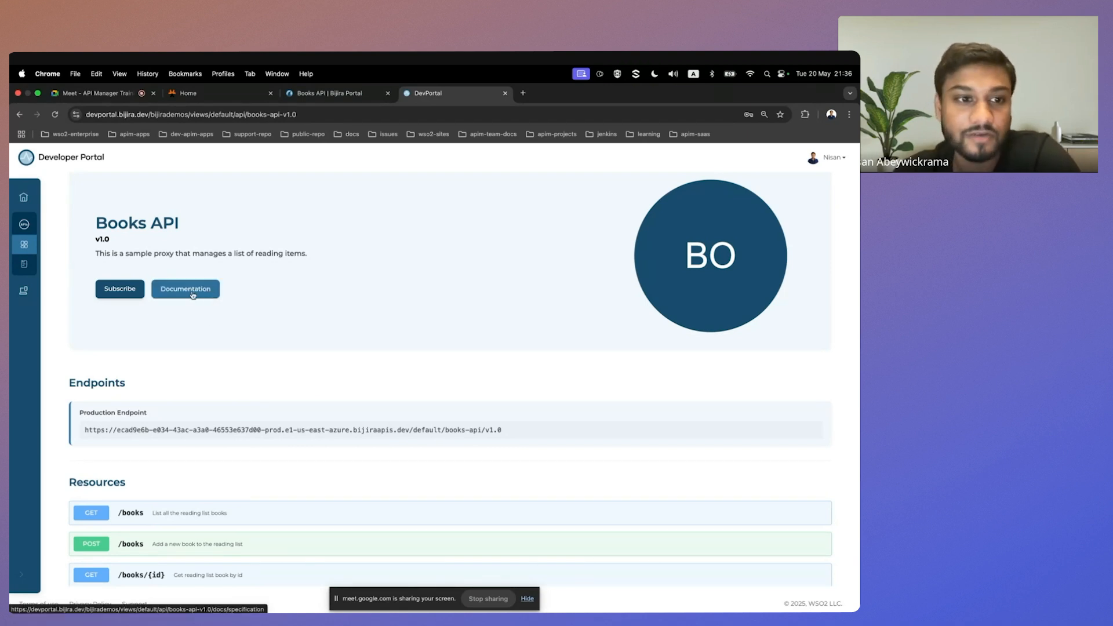
{"action": "mouse_move", "coordinate": [26, 266]}
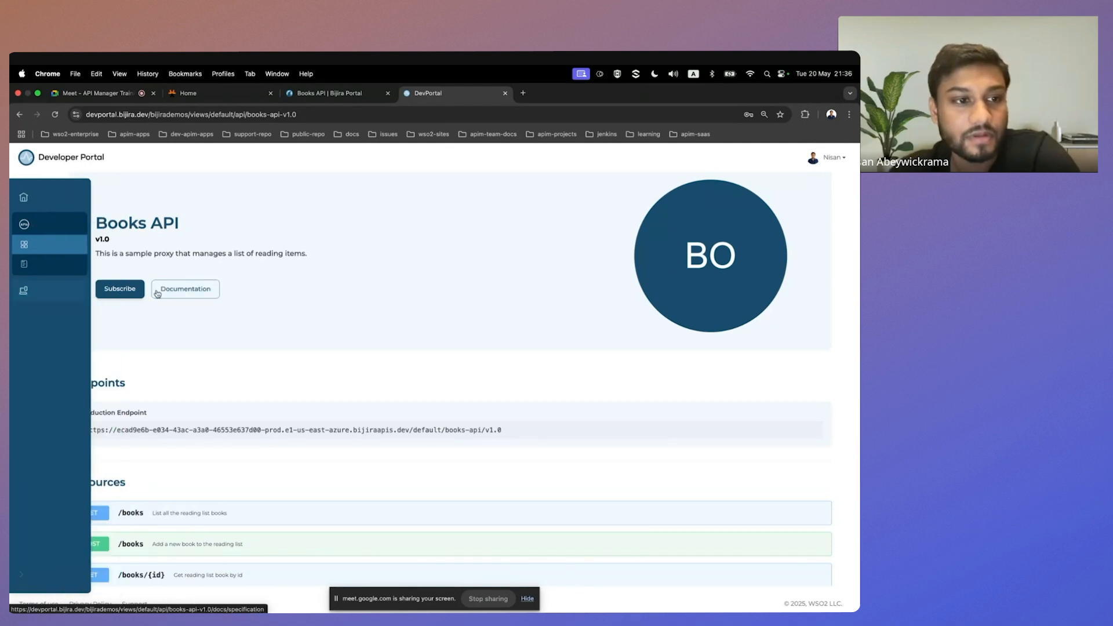
{"action": "left_click", "coordinate": [181, 292]}
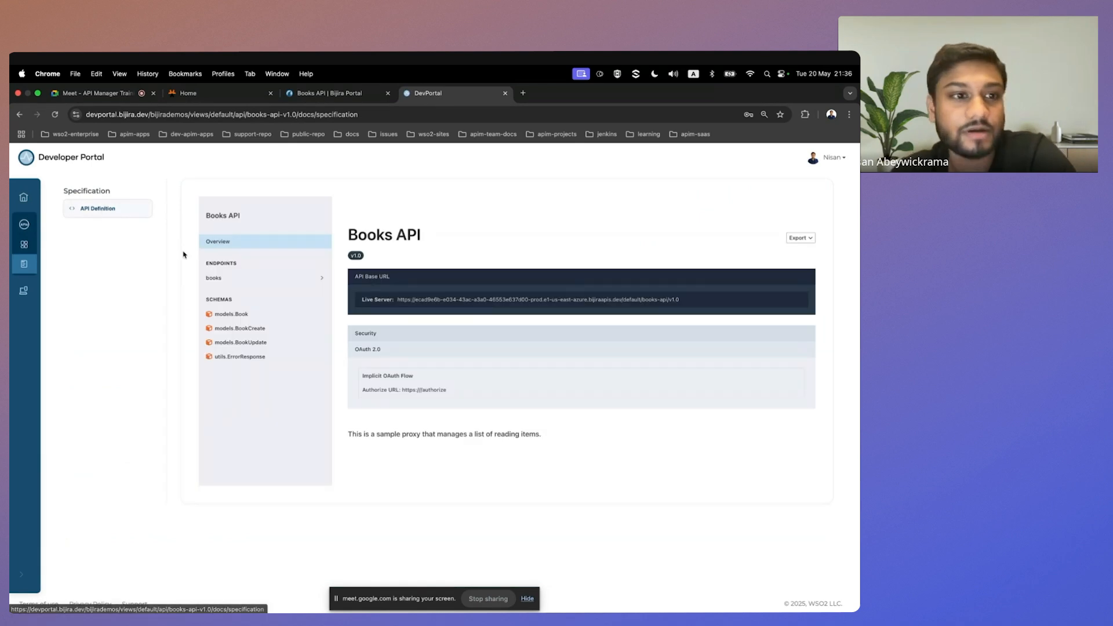
Open the "List all the reading list books" operation of the Books API and replace its authorization token with the copied access token.
{"action": "left_click", "coordinate": [256, 282]}
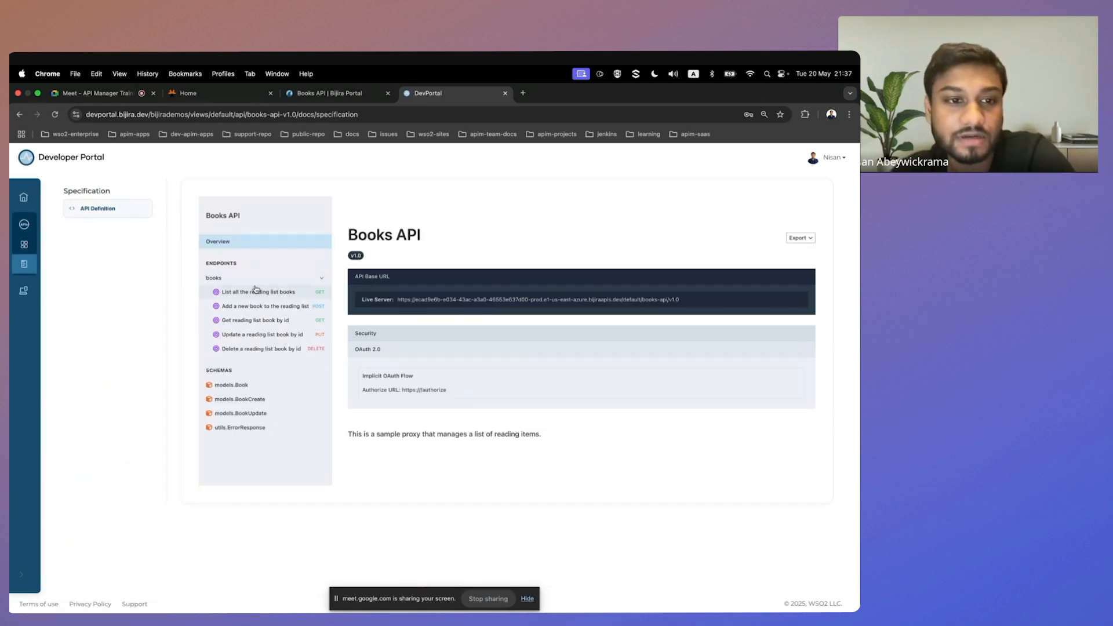
{"action": "left_click", "coordinate": [239, 292]}
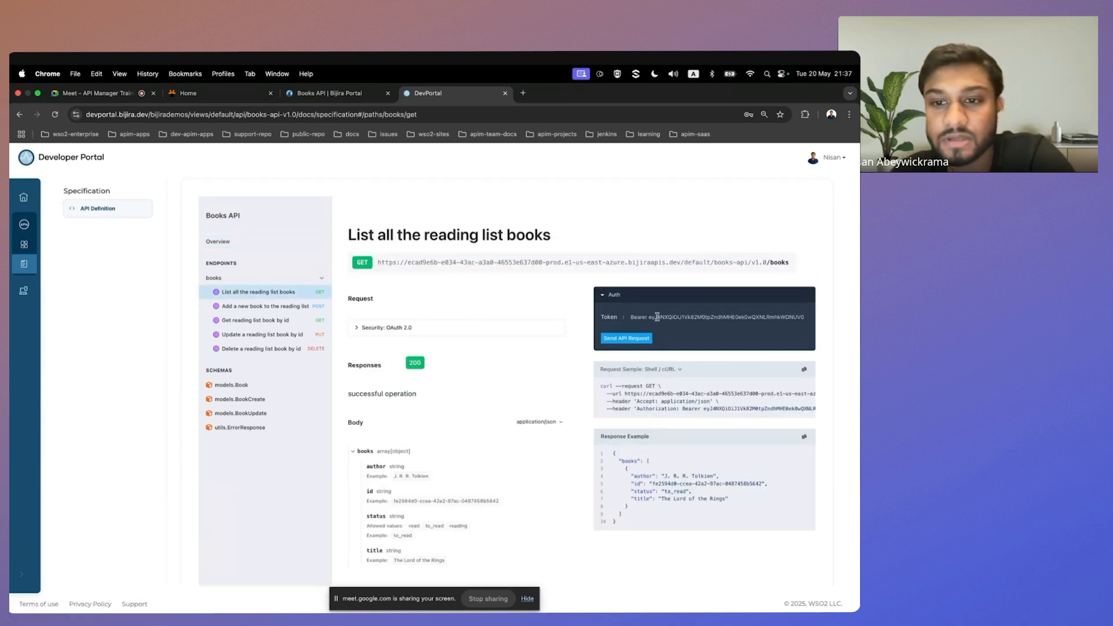
{"action": "left_click_drag", "start_coordinate": [649, 317], "coordinate": [851, 316]}
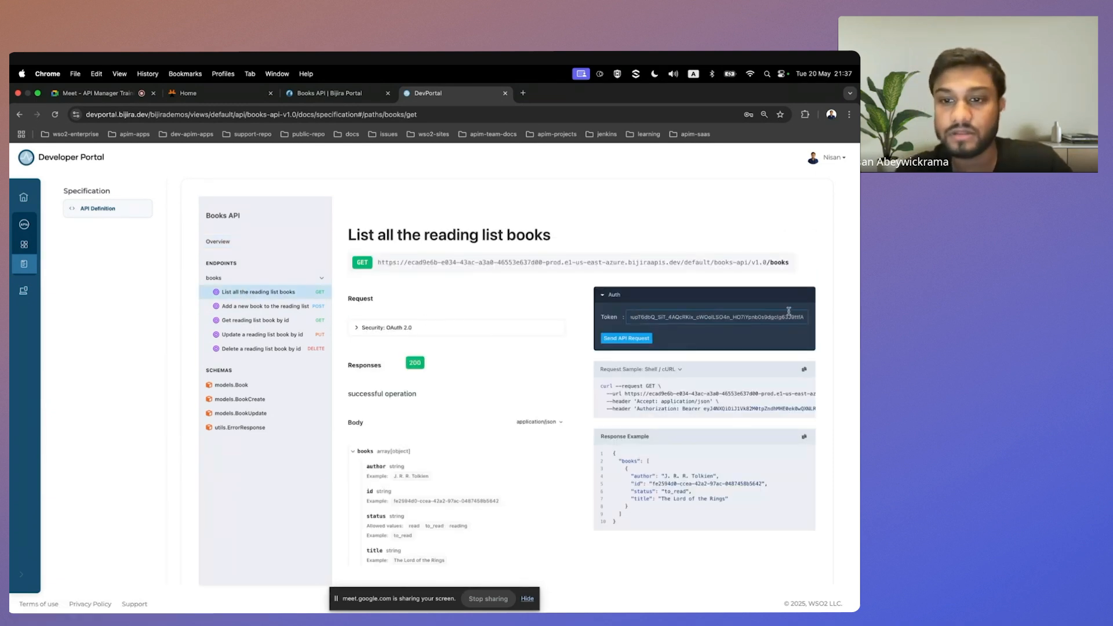
{"action": "triple_click", "coordinate": [736, 319]}
{"action": "left_click_drag", "start_coordinate": [716, 318], "coordinate": [544, 321]}
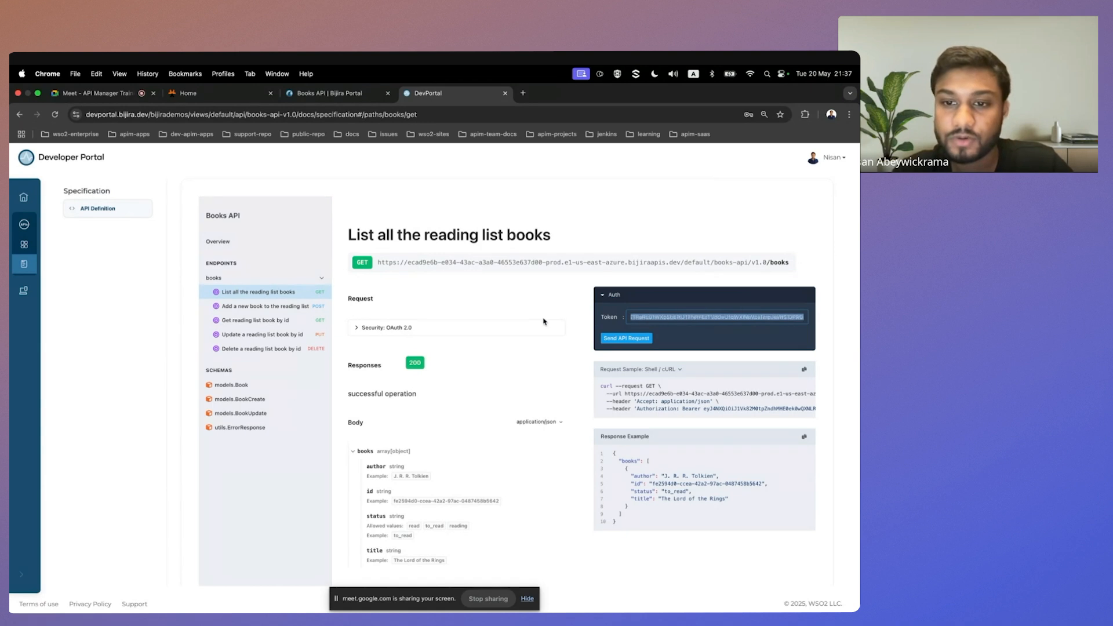
{"action": "left_click", "coordinate": [654, 322]}
{"action": "key", "text": "ctrl+a"}
{"action": "key", "text": "BackSpace"}
{"action": "key", "text": "ctrl+v"}
Send the request to list all reading list books and review the returned response.
{"action": "key", "text": "Return"}
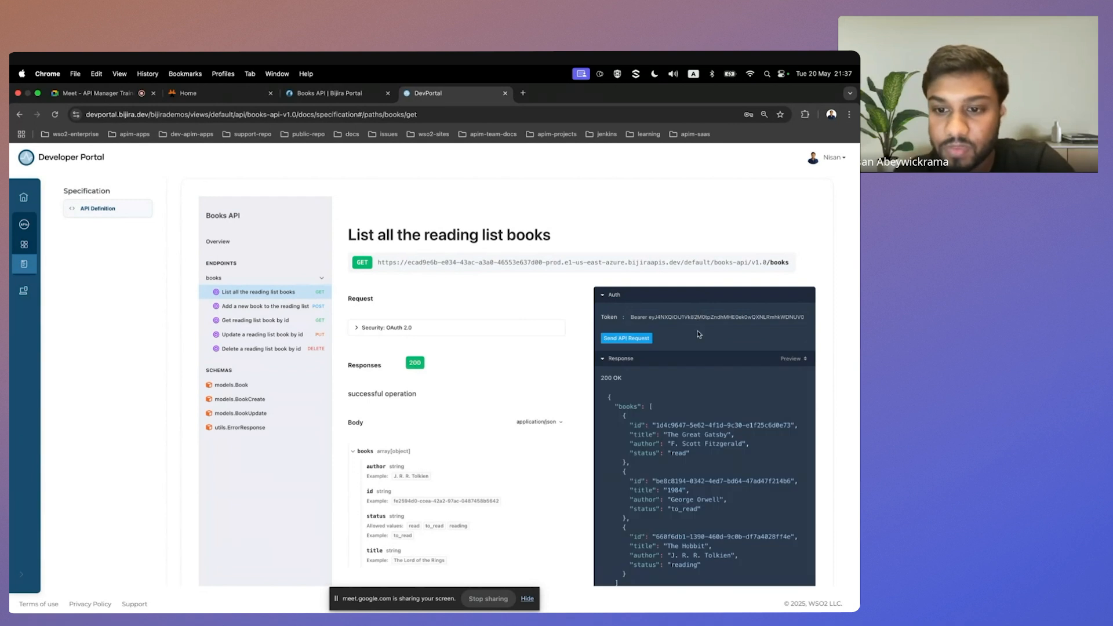
{"action": "scroll", "coordinate": [702, 478], "scroll_direction": "down", "scroll_amount": 1}
{"action": "scroll", "coordinate": [689, 442], "scroll_direction": "down", "scroll_amount": 2}
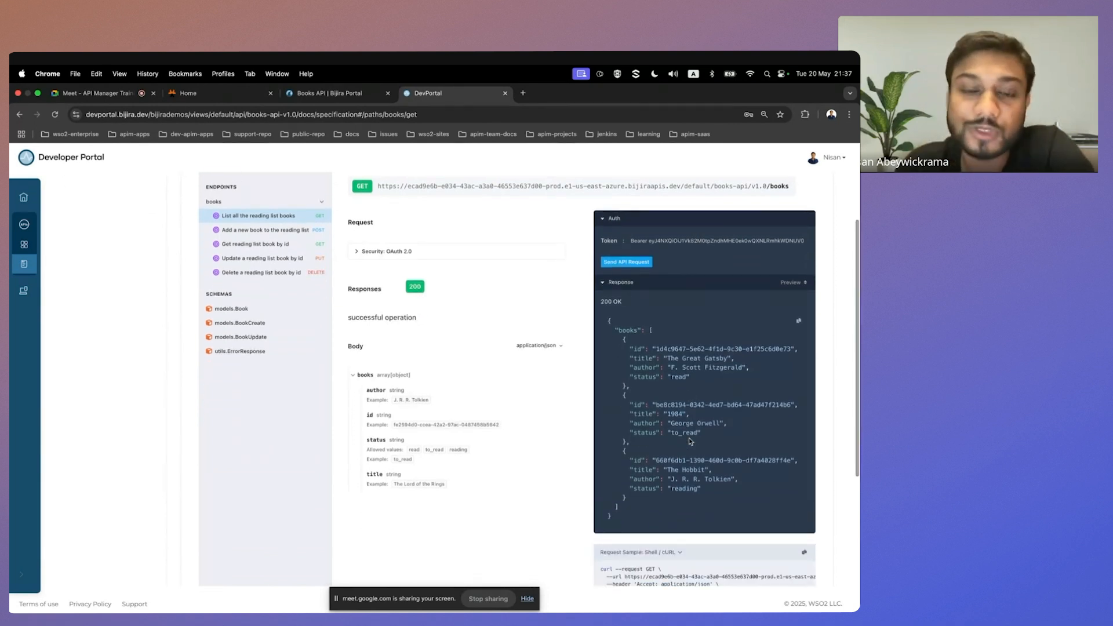
{"action": "scroll", "coordinate": [517, 468], "scroll_direction": "up", "scroll_amount": 3}
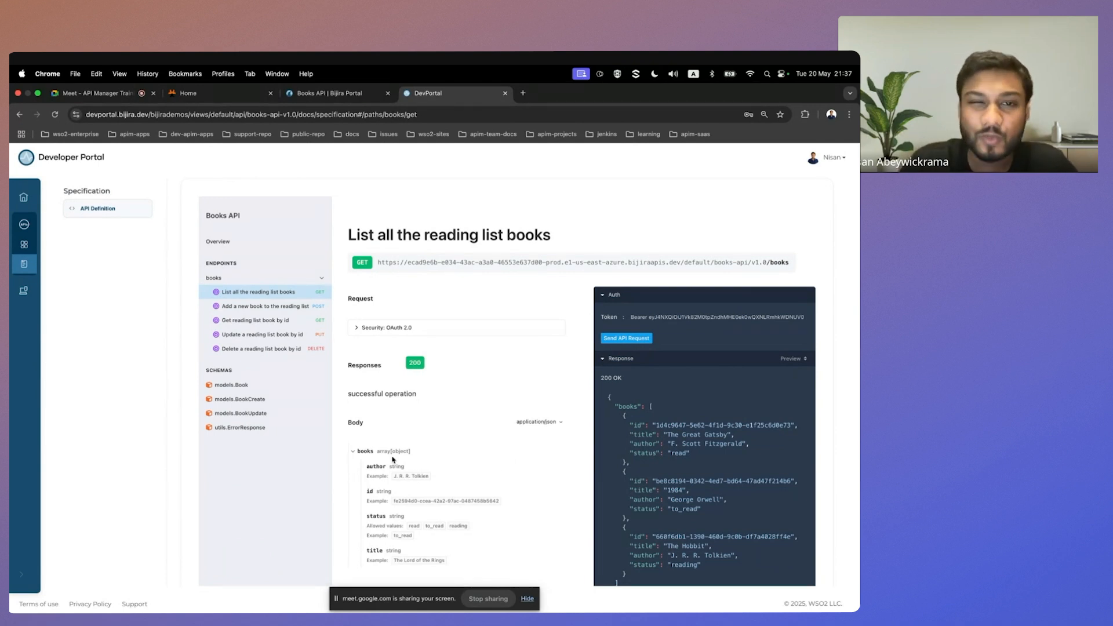
Switch to the Books API policy page in the Bijira console and remove the DELETE /books/{id} resource from the API proxy contract.
{"action": "left_click", "coordinate": [355, 98]}
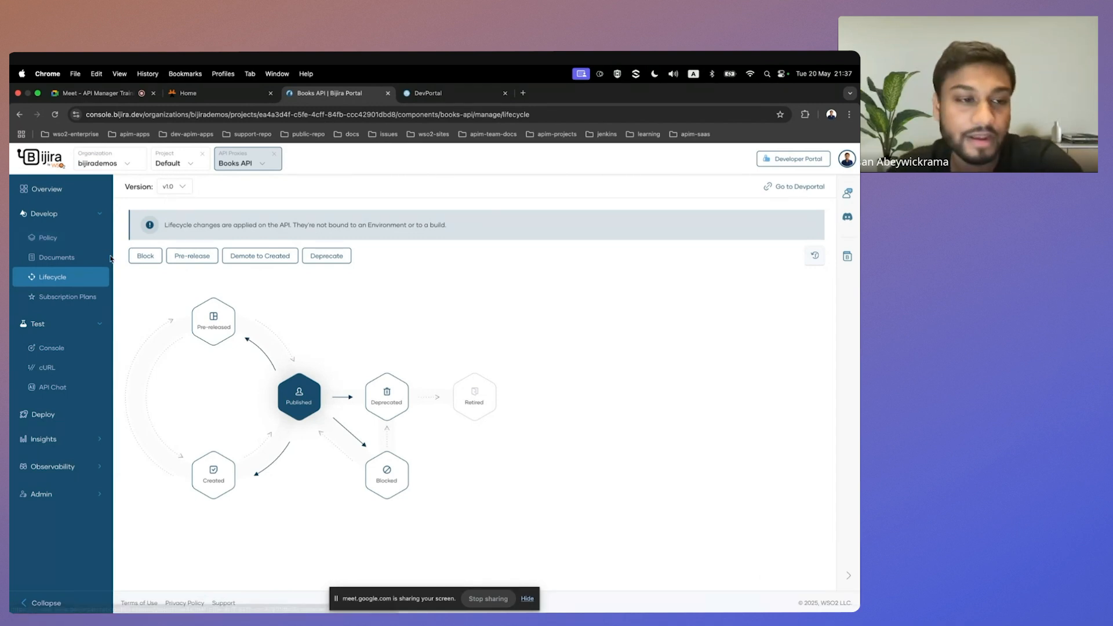
{"action": "left_click", "coordinate": [48, 240]}
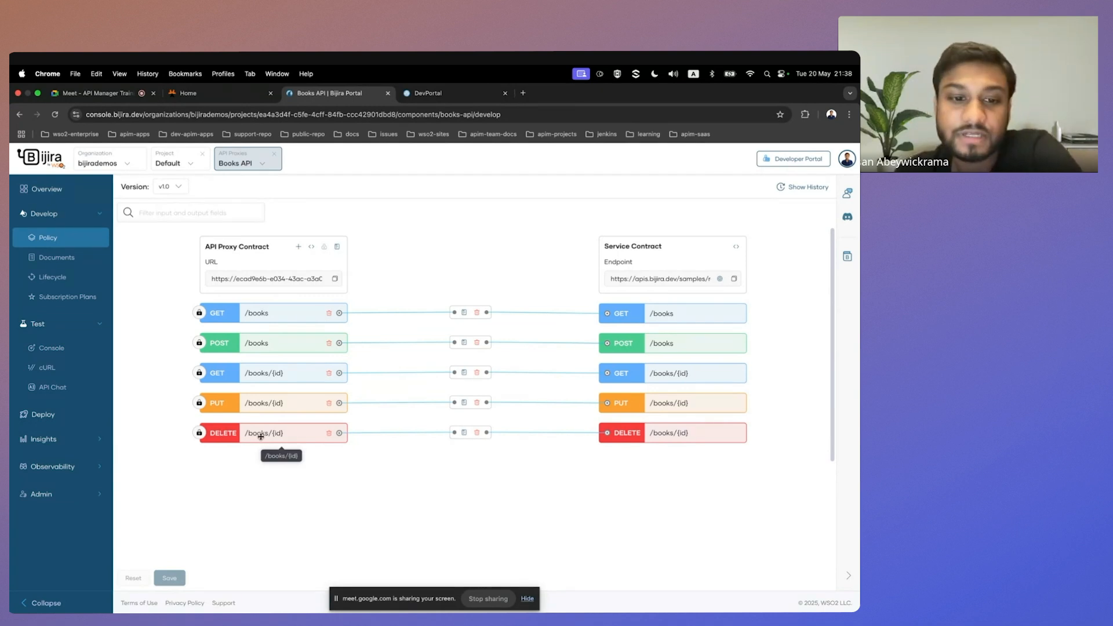
{"action": "left_click", "coordinate": [328, 434]}
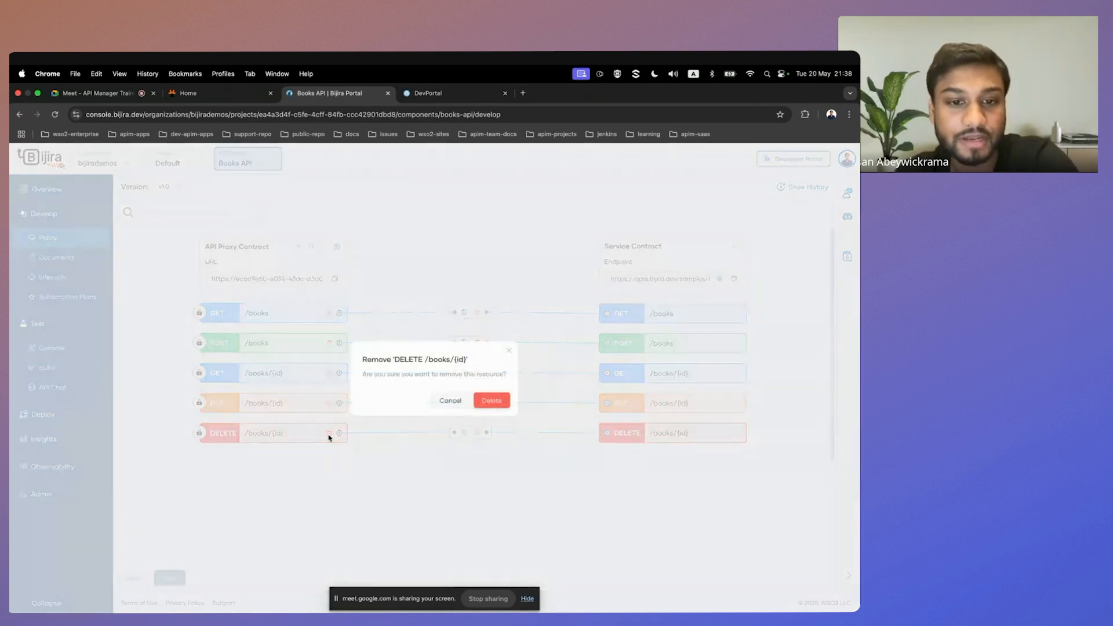
{"action": "left_click", "coordinate": [491, 401]}
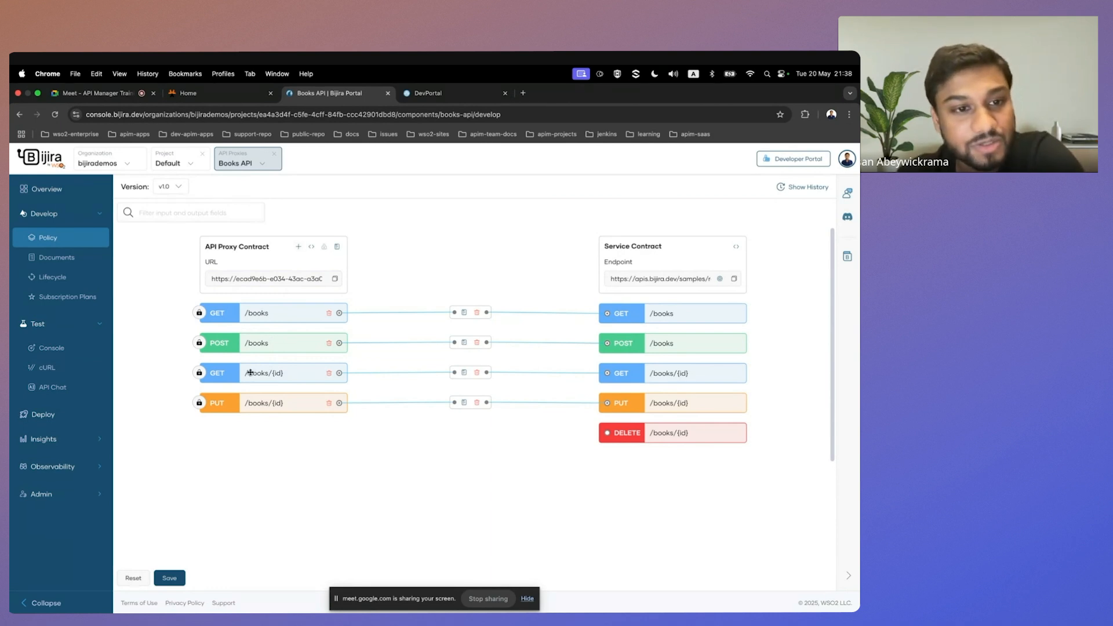
Add a GET resource with the path /novels to the proxy contract and map it to the service's GET /books.
{"action": "left_click", "coordinate": [298, 248]}
{"action": "left_click", "coordinate": [370, 403]}
{"action": "type", "text": "novels"}
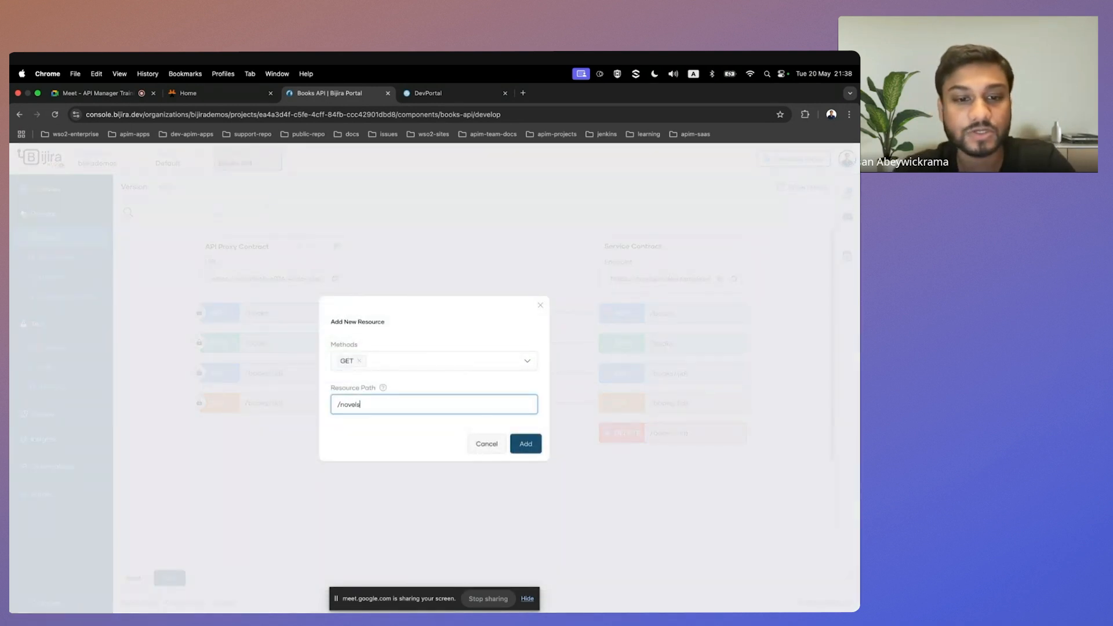
{"action": "left_click", "coordinate": [526, 445]}
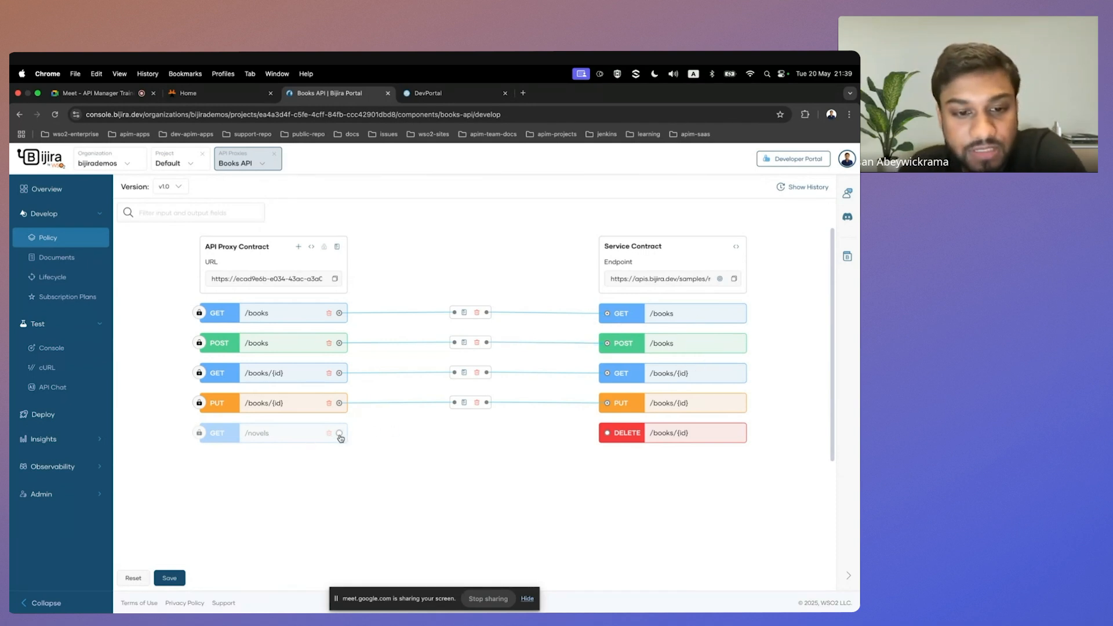
{"action": "left_click", "coordinate": [607, 316]}
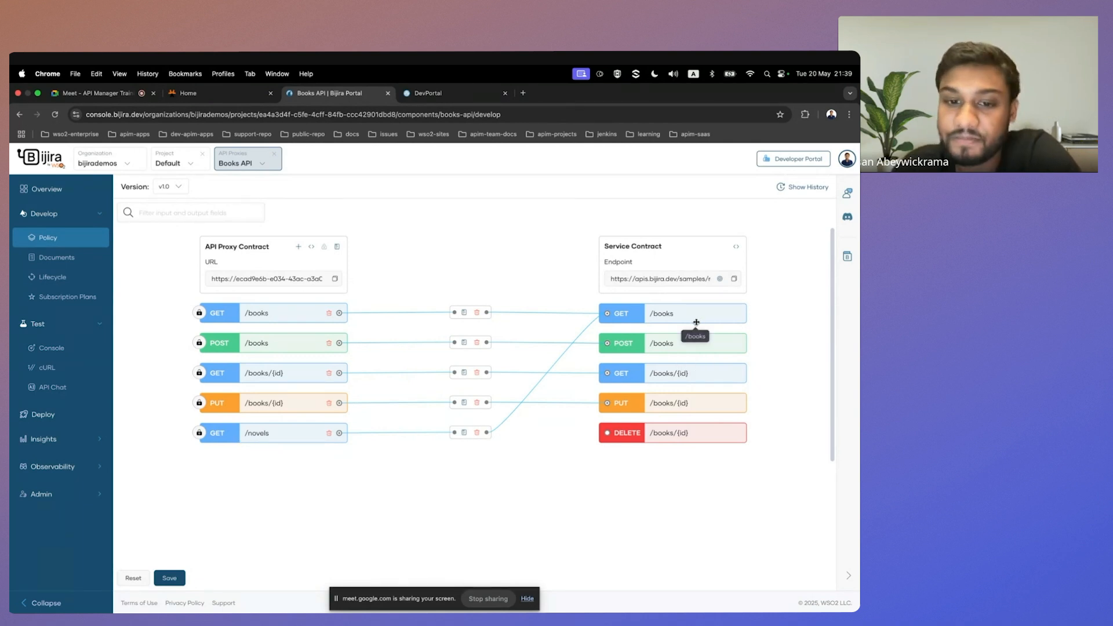
Review the mediation policies of GET /novels, including the Rewrite Resource Path settings and the list of attachable policies, without changing them.
{"action": "left_click", "coordinate": [464, 433]}
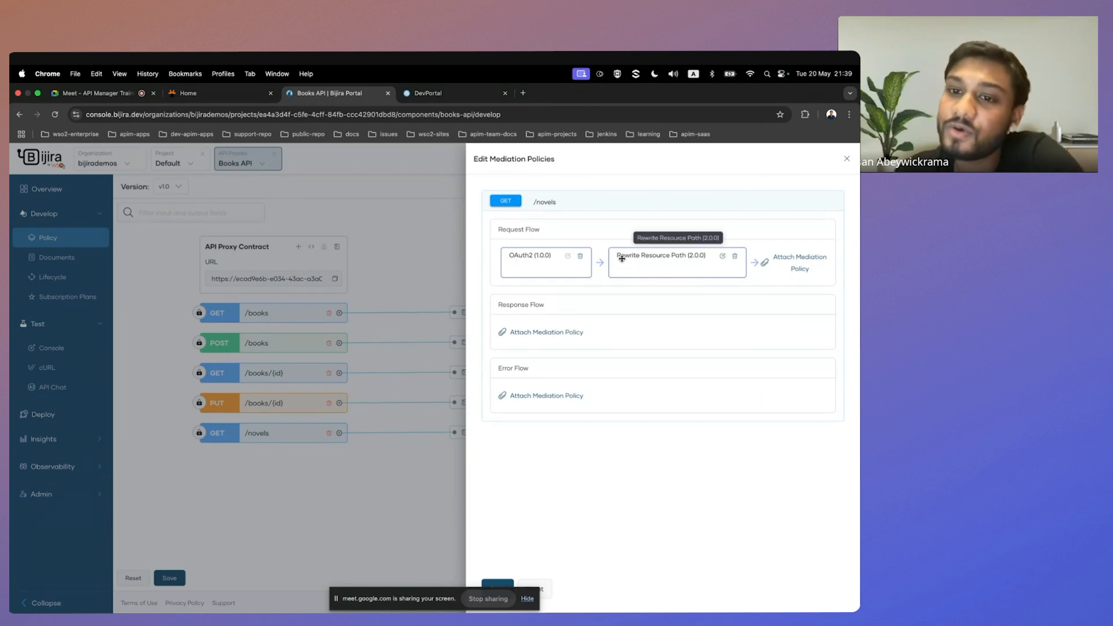
{"action": "left_click", "coordinate": [722, 257]}
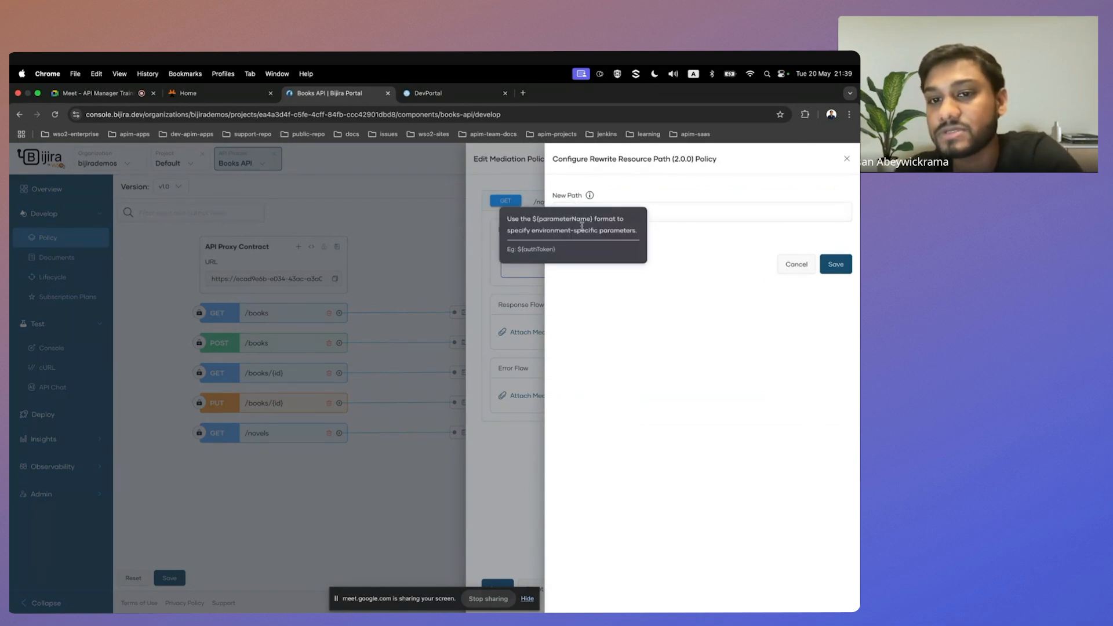
{"action": "left_click", "coordinate": [797, 266]}
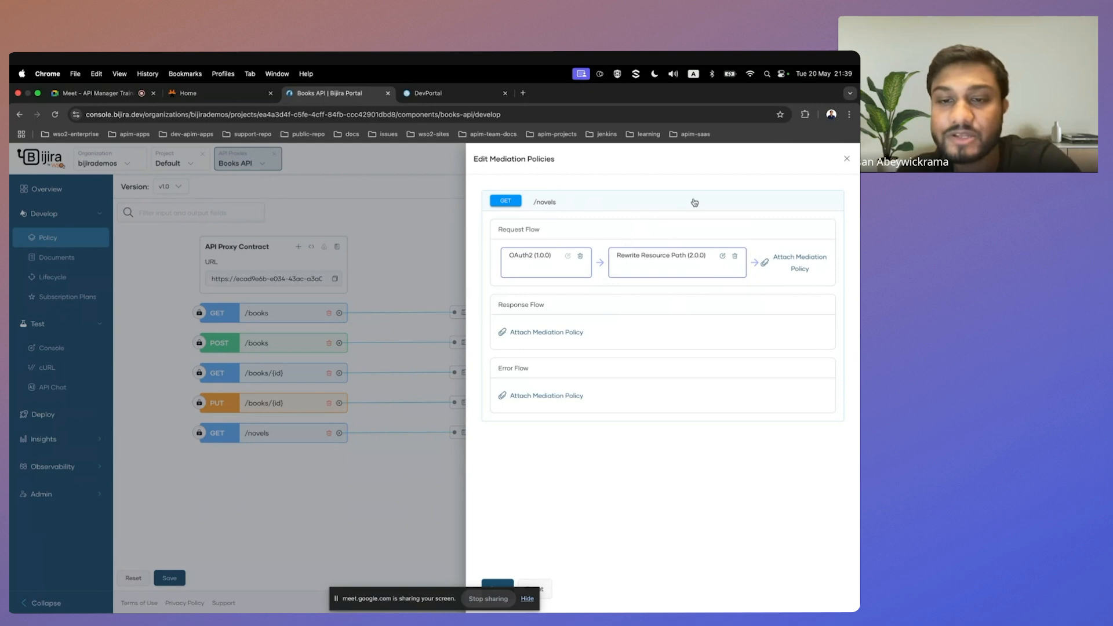
{"action": "left_click", "coordinate": [793, 262]}
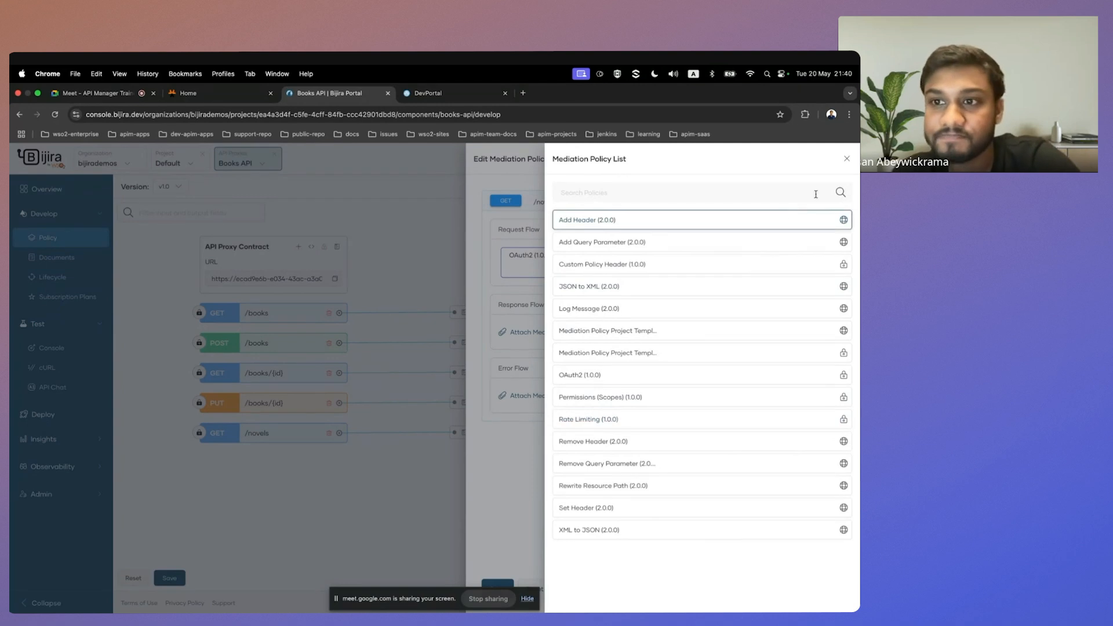
{"action": "left_click", "coordinate": [847, 161]}
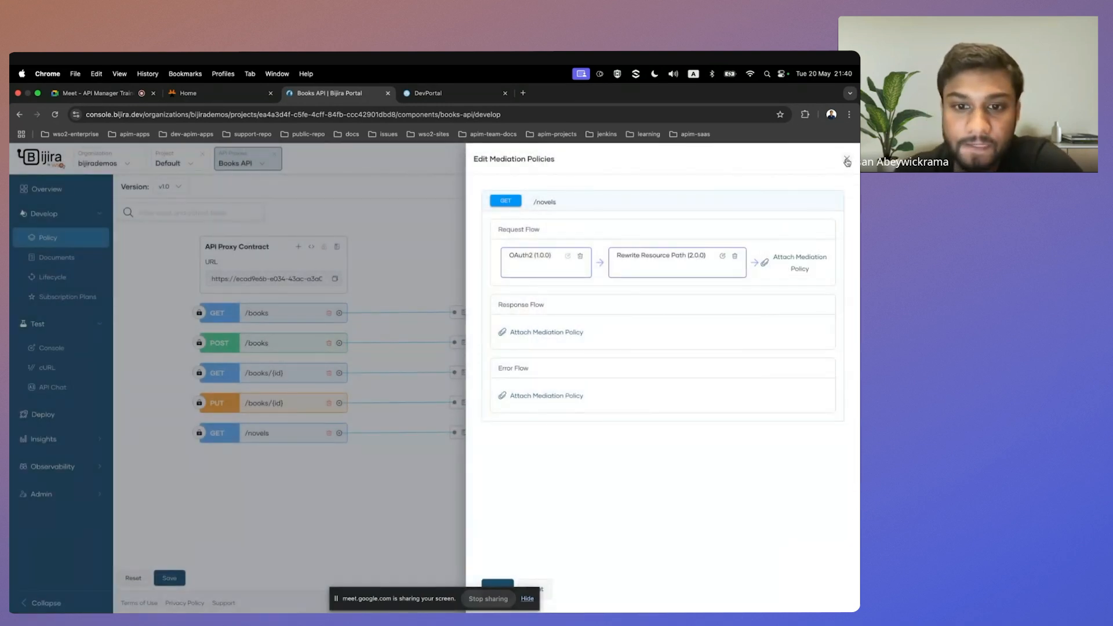
{"action": "left_click", "coordinate": [847, 162]}
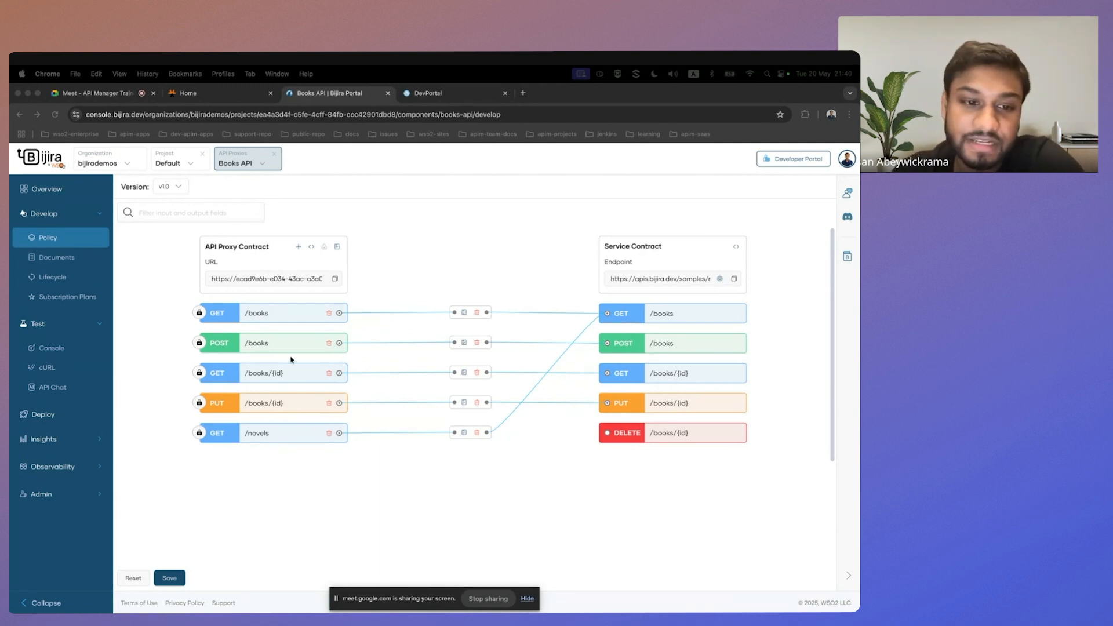
Add a DELETE resource with the path /books/{id} to the proxy contract and map it to the service's DELETE /books/{id}.
{"action": "left_click", "coordinate": [298, 248]}
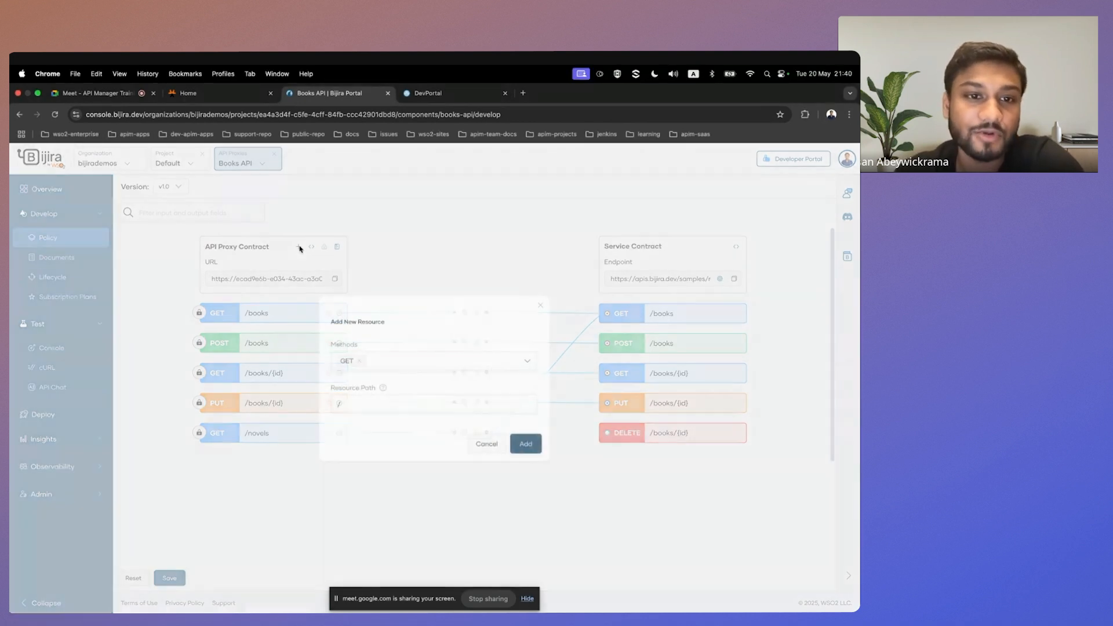
{"action": "left_click", "coordinate": [360, 361]}
{"action": "left_click", "coordinate": [529, 356]}
{"action": "left_click", "coordinate": [406, 439]}
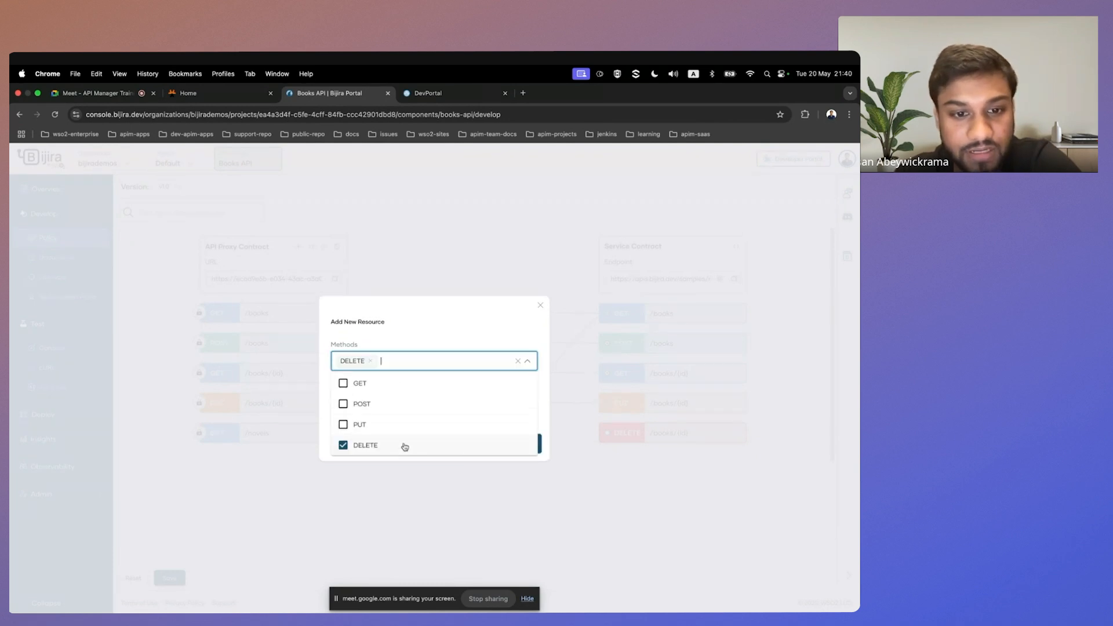
{"action": "left_click", "coordinate": [423, 342]}
{"action": "left_click", "coordinate": [405, 408]}
{"action": "type", "text": "books{id}"}
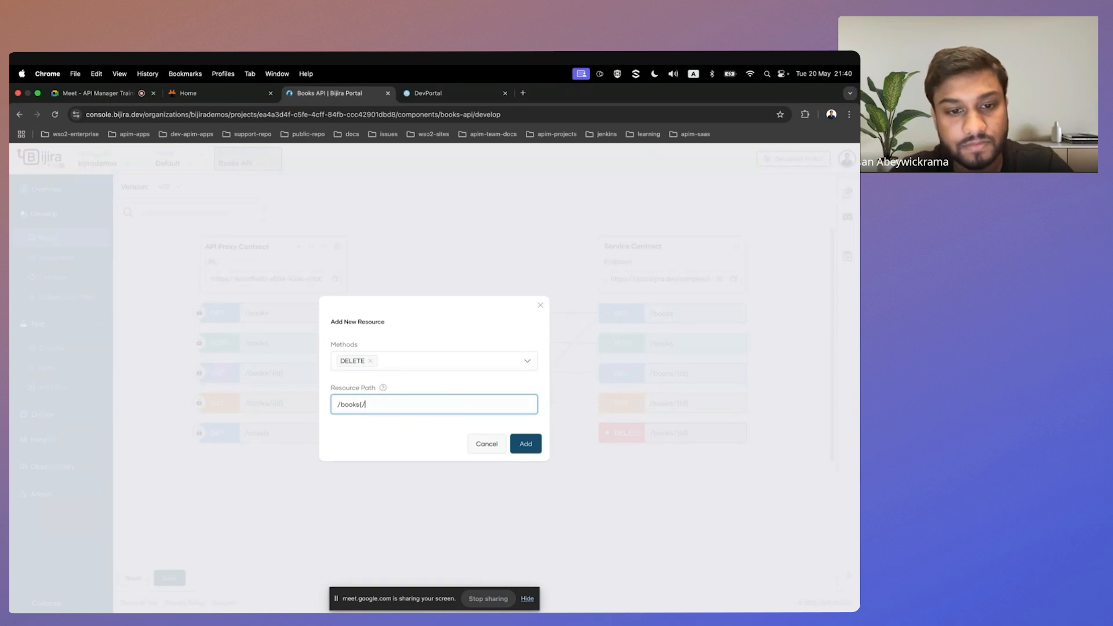
{"action": "left_click", "coordinate": [525, 443]}
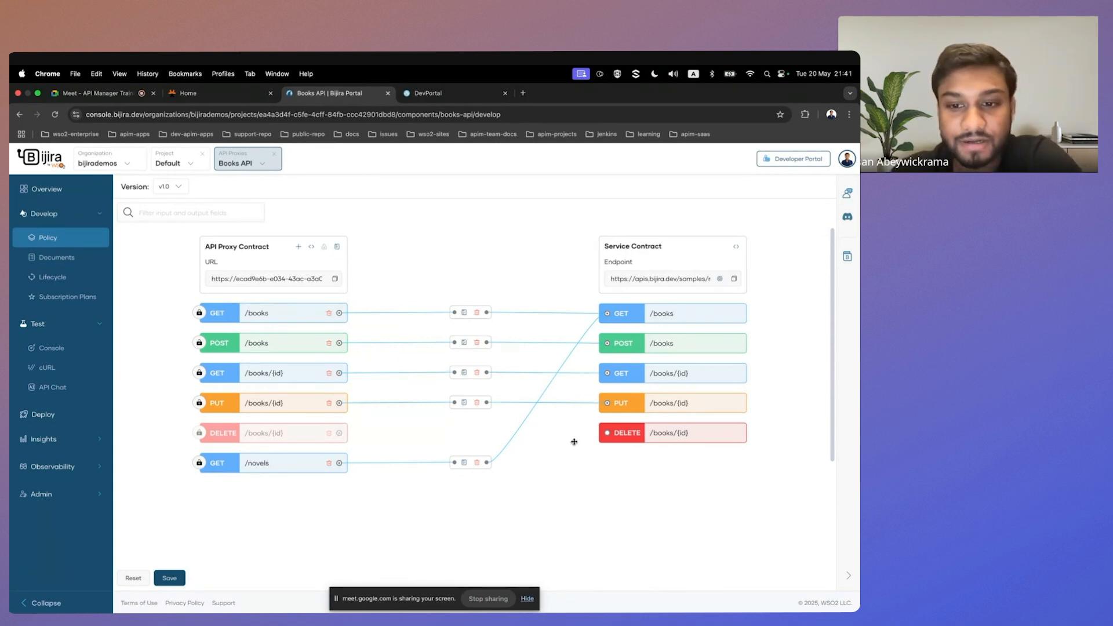
{"action": "left_click", "coordinate": [607, 435]}
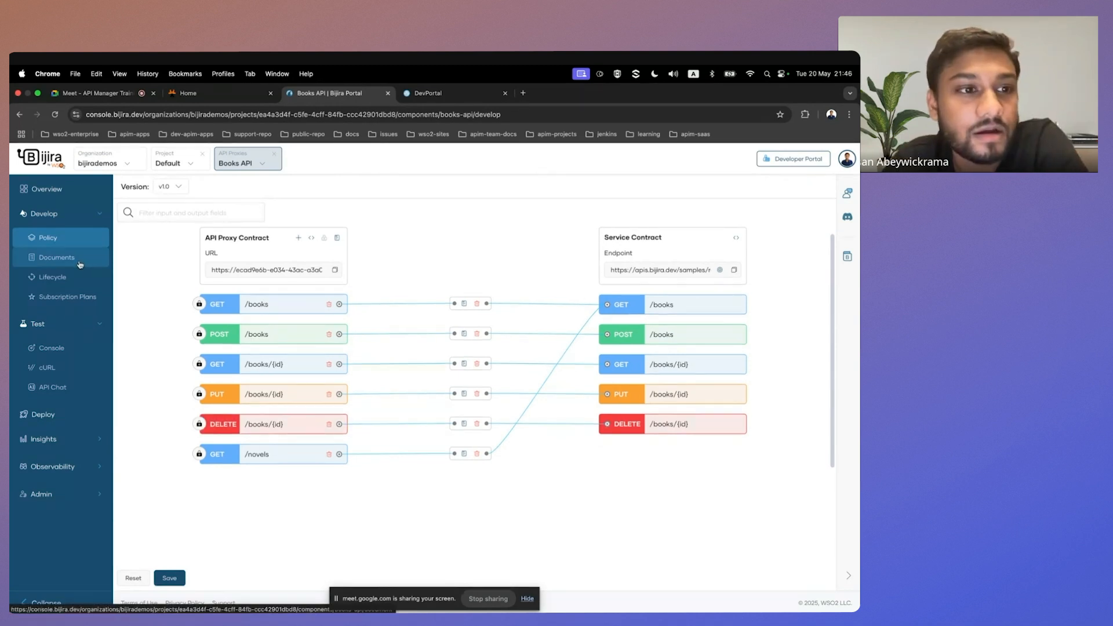
Open the creation form for a Books API developer document and review the available document types.
{"action": "left_click", "coordinate": [80, 265]}
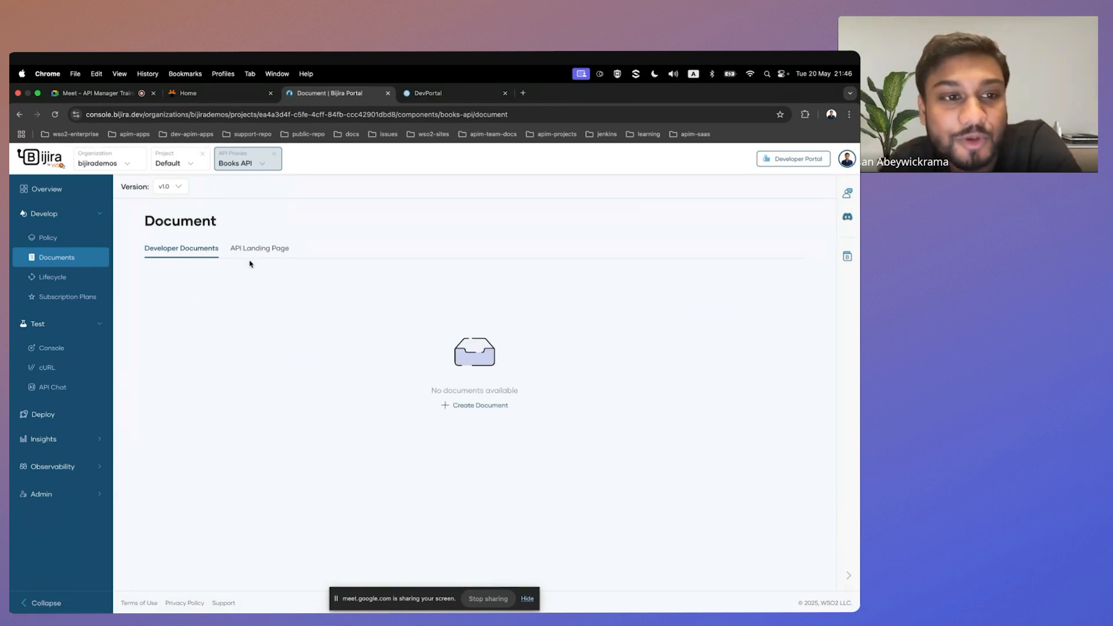
{"action": "left_click", "coordinate": [464, 406]}
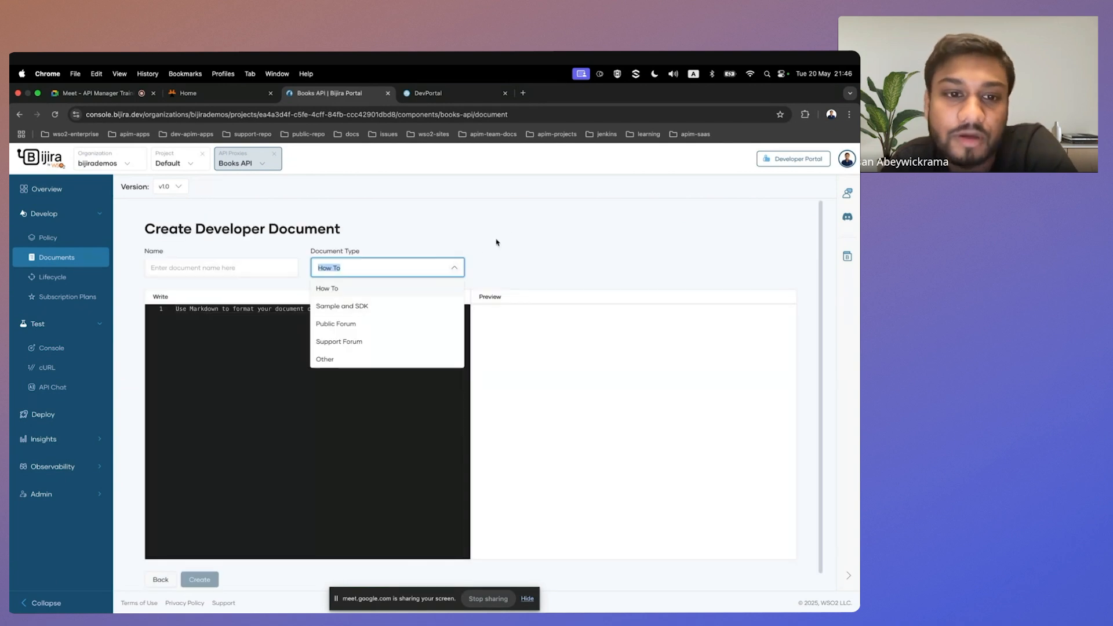
{"action": "scroll", "coordinate": [286, 281], "scroll_direction": "down", "scroll_amount": 1}
{"action": "left_click", "coordinate": [341, 252]}
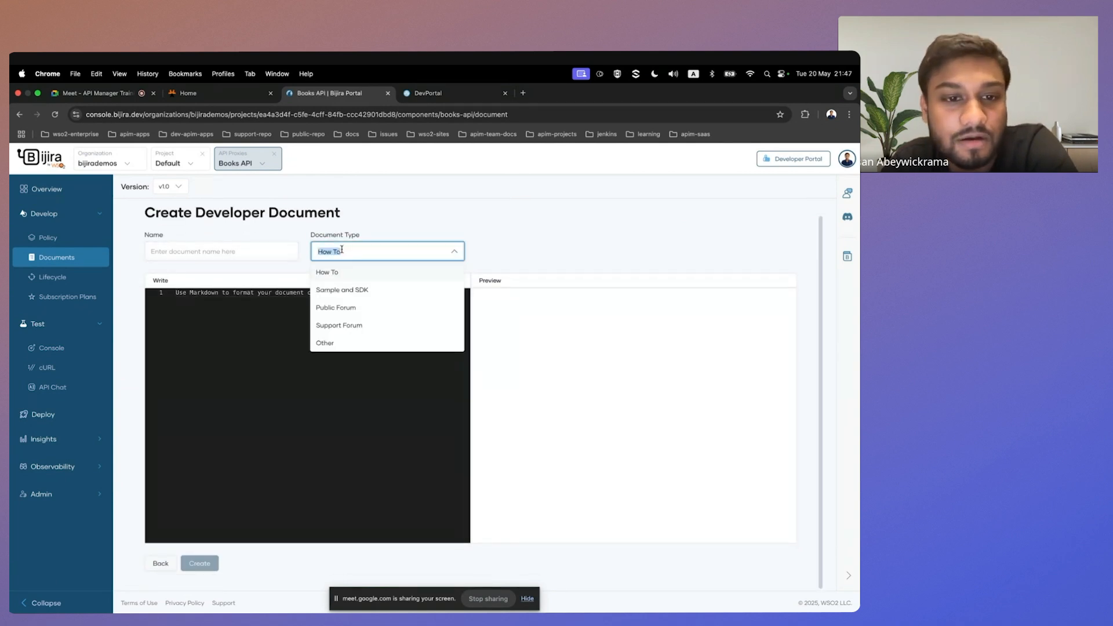
{"action": "left_click", "coordinate": [433, 200]}
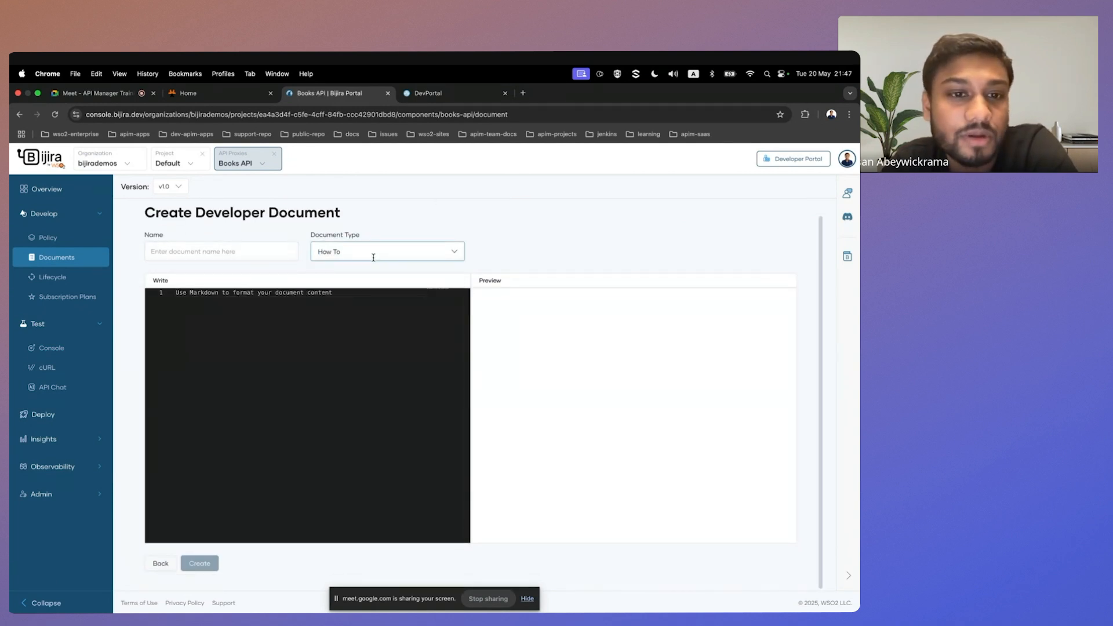
{"action": "left_click", "coordinate": [329, 259]}
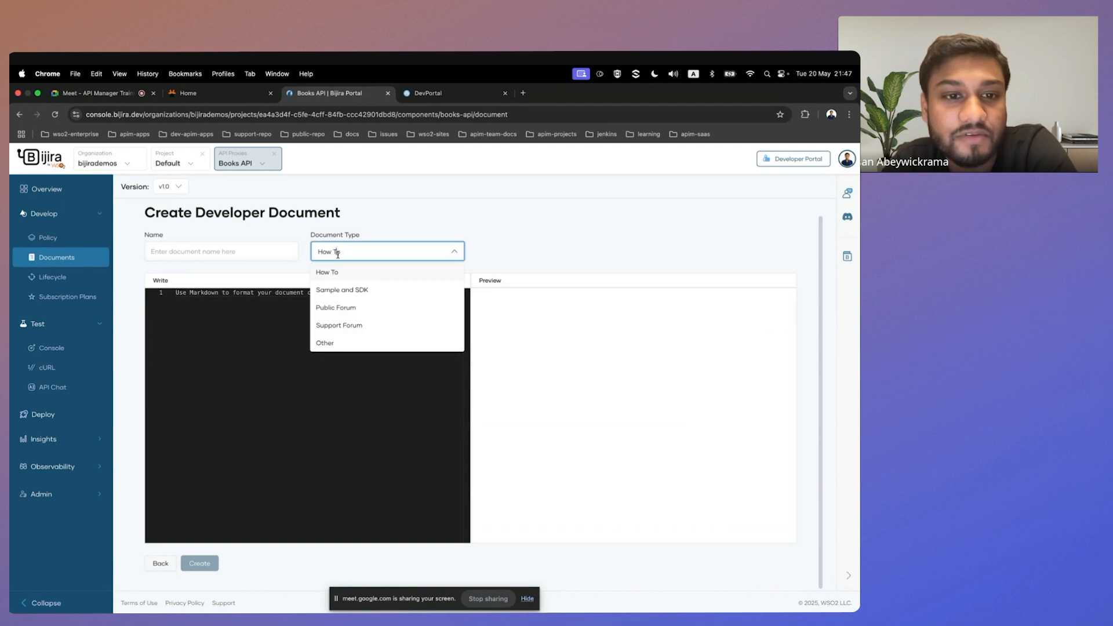
{"action": "left_click", "coordinate": [416, 212]}
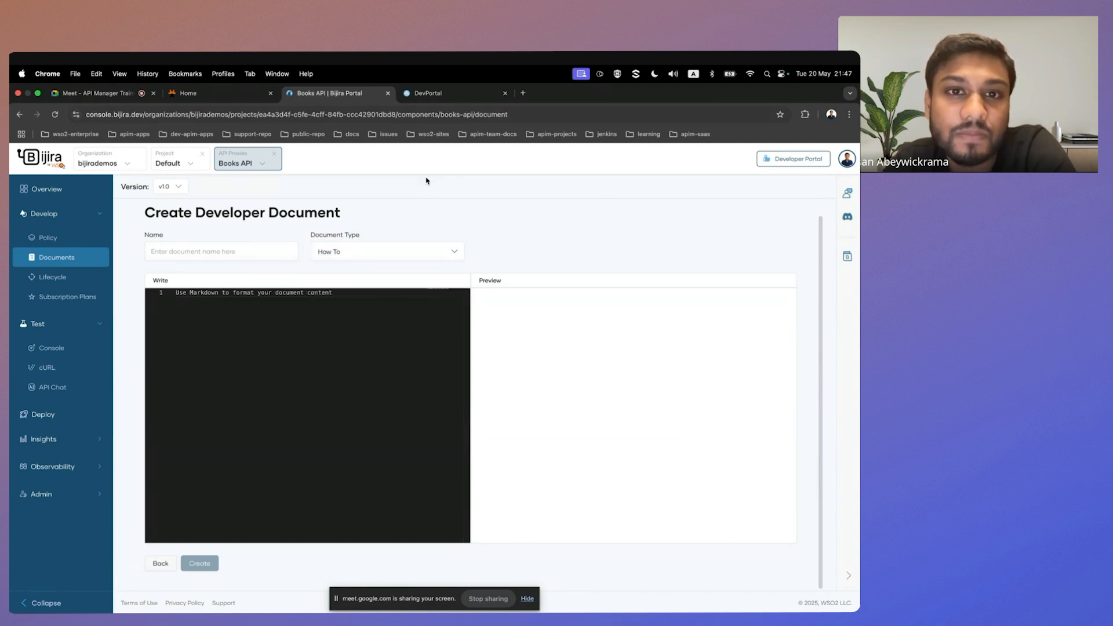
{"action": "scroll", "coordinate": [429, 241], "scroll_direction": "up", "scroll_amount": 1}
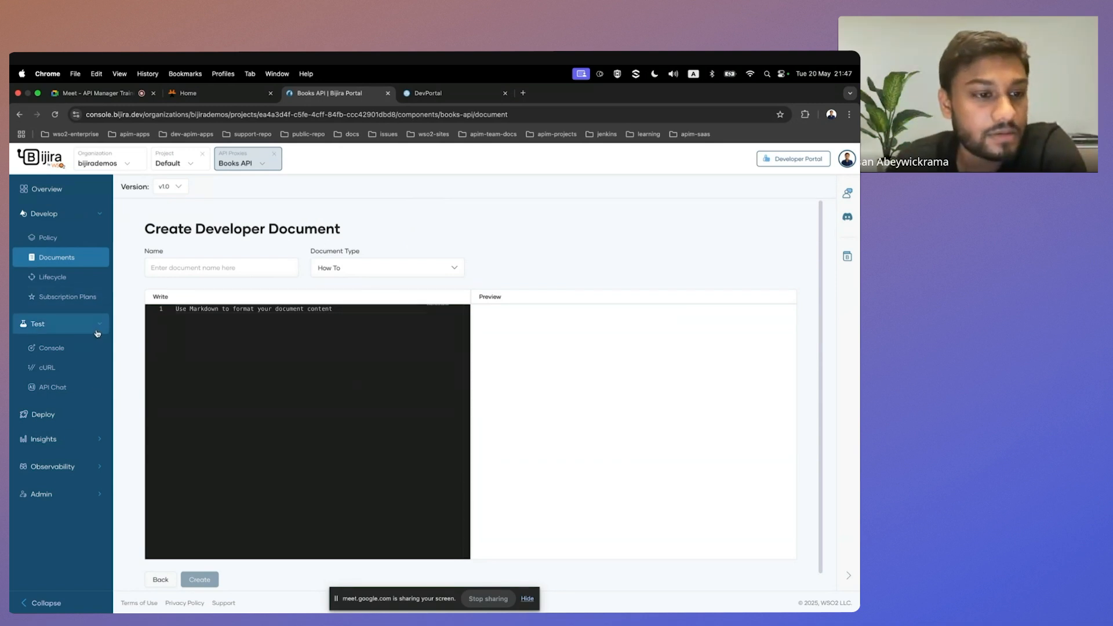
Collapse the test section and open the API Insights page of the Books API.
{"action": "left_click", "coordinate": [97, 443]}
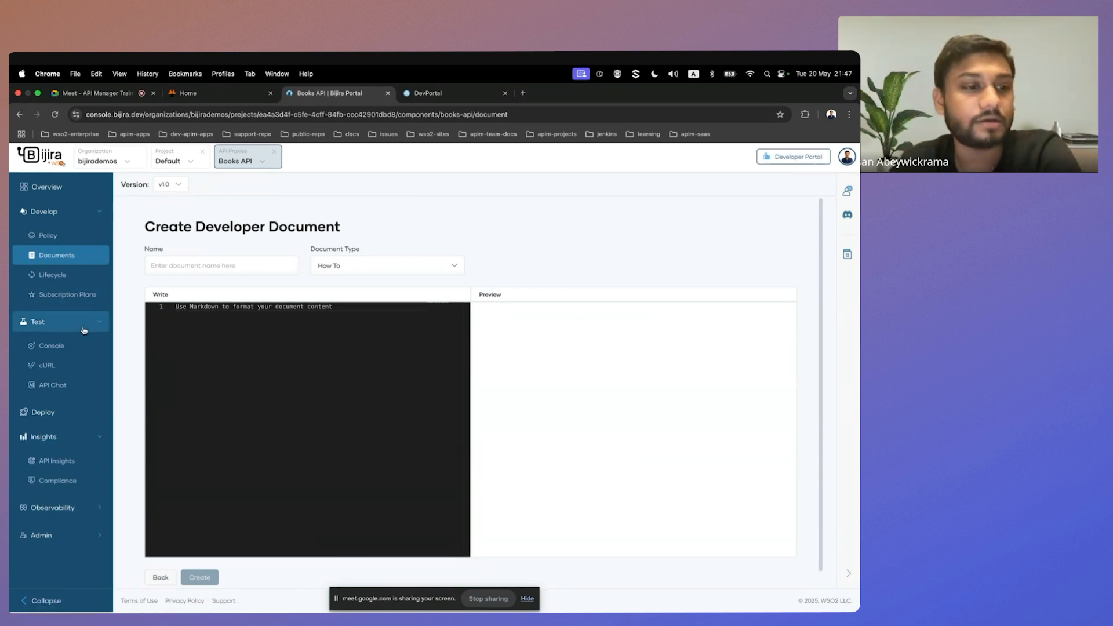
{"action": "left_click", "coordinate": [49, 325]}
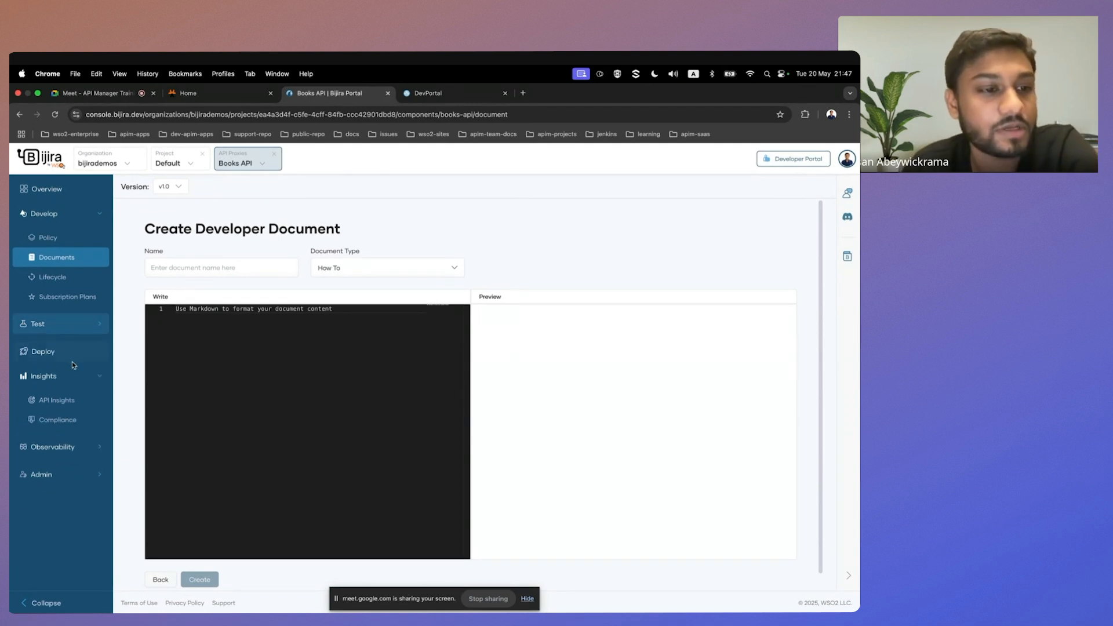
{"action": "left_click", "coordinate": [54, 401]}
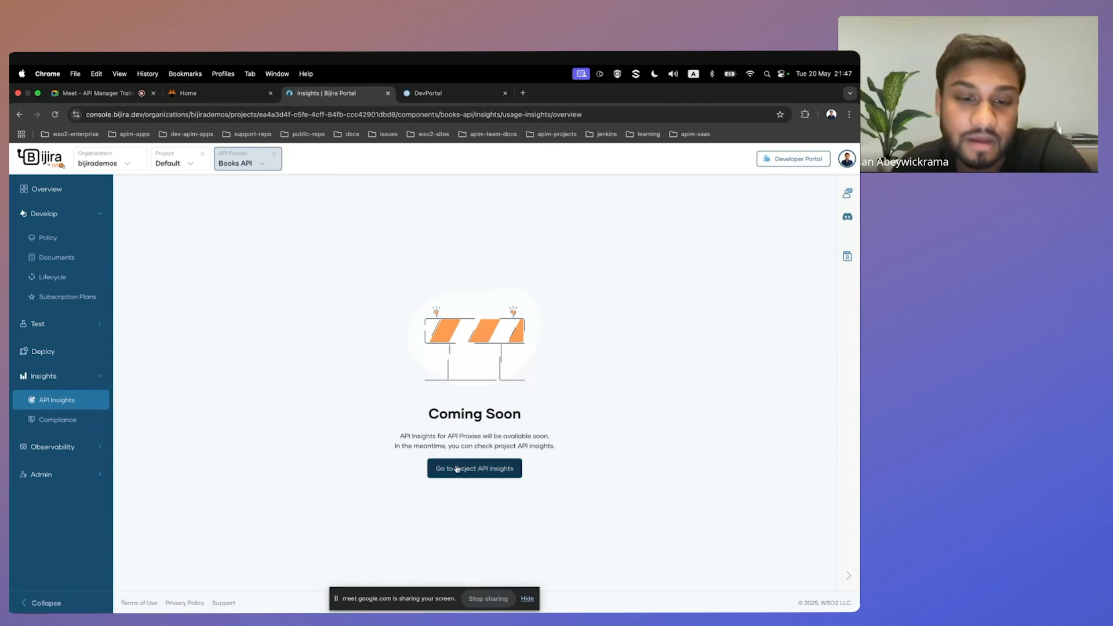
View the Default project's API insights and open the governance management page of the bijirademos organization.
{"action": "left_click", "coordinate": [475, 469]}
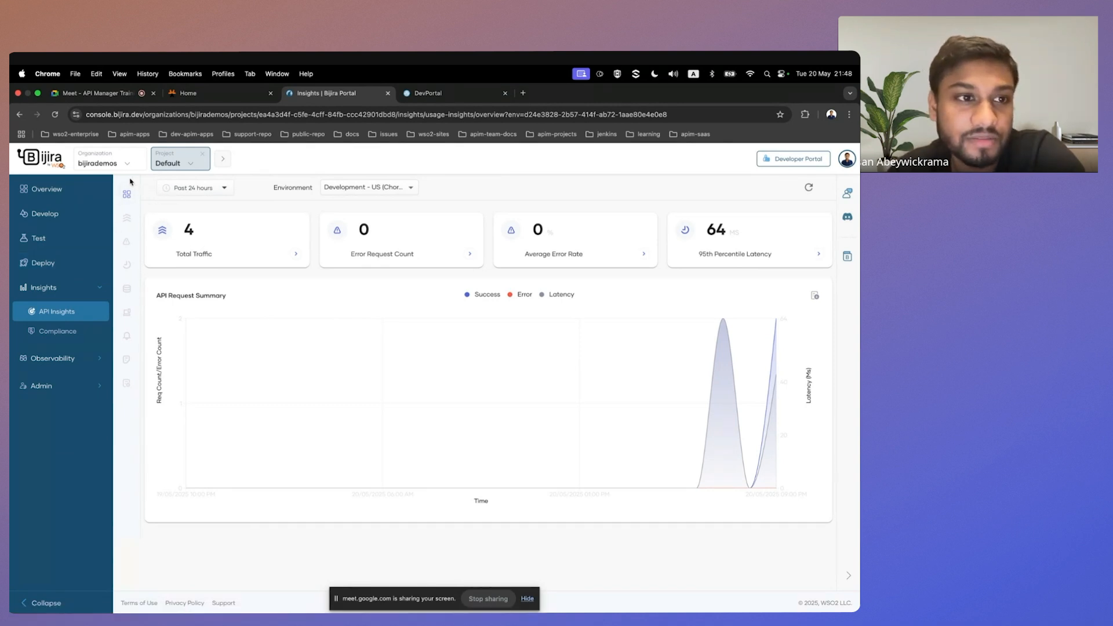
{"action": "left_click", "coordinate": [97, 163]}
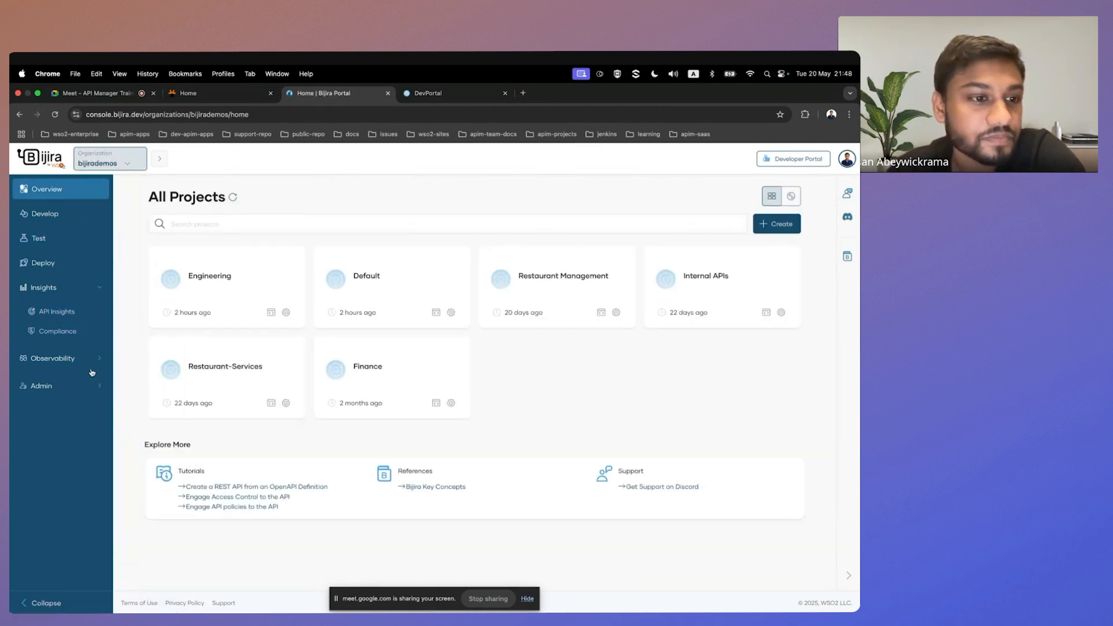
{"action": "left_click", "coordinate": [96, 287]}
{"action": "left_click", "coordinate": [98, 343]}
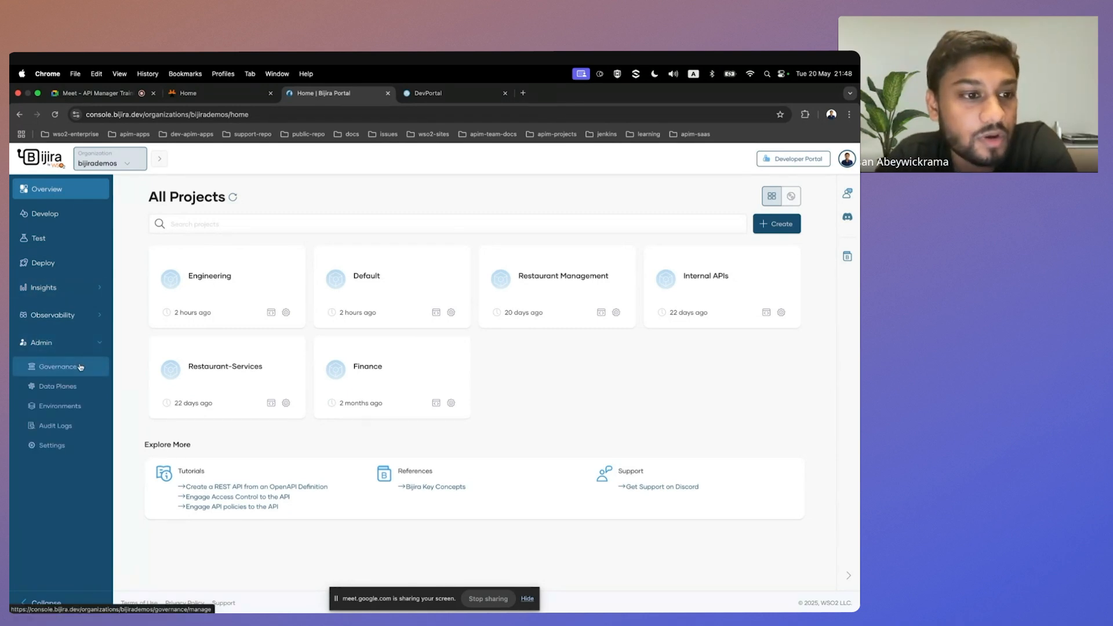
{"action": "left_click", "coordinate": [86, 367]}
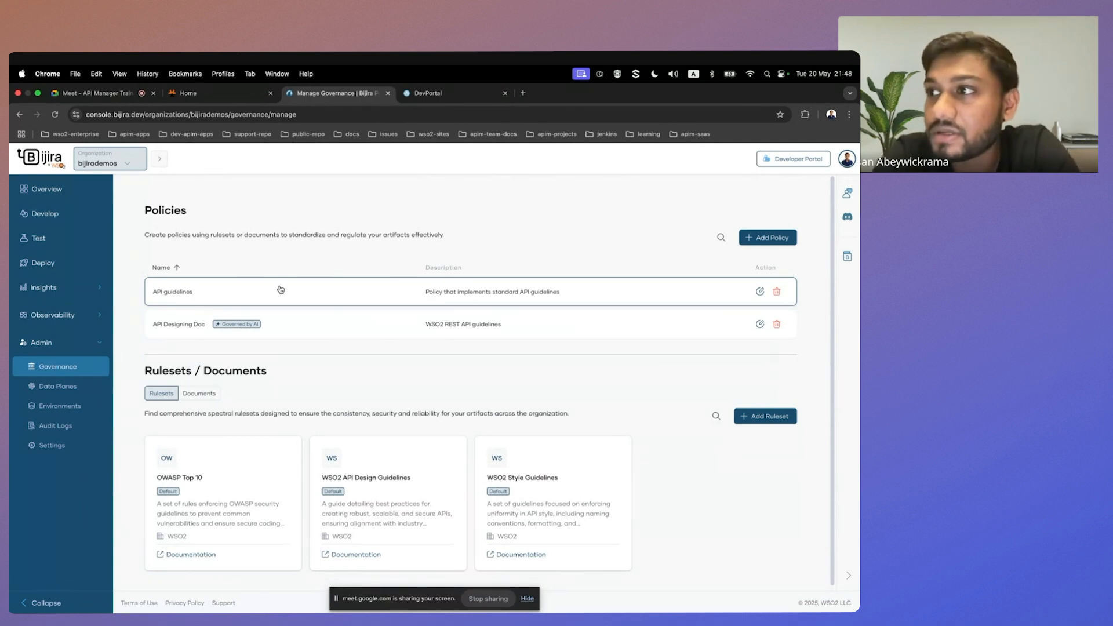
Review the API guidelines policy and the WSO2 API Design Guidelines ruleset with its Spectral file, and return to the governance overview.
{"action": "left_click", "coordinate": [280, 289]}
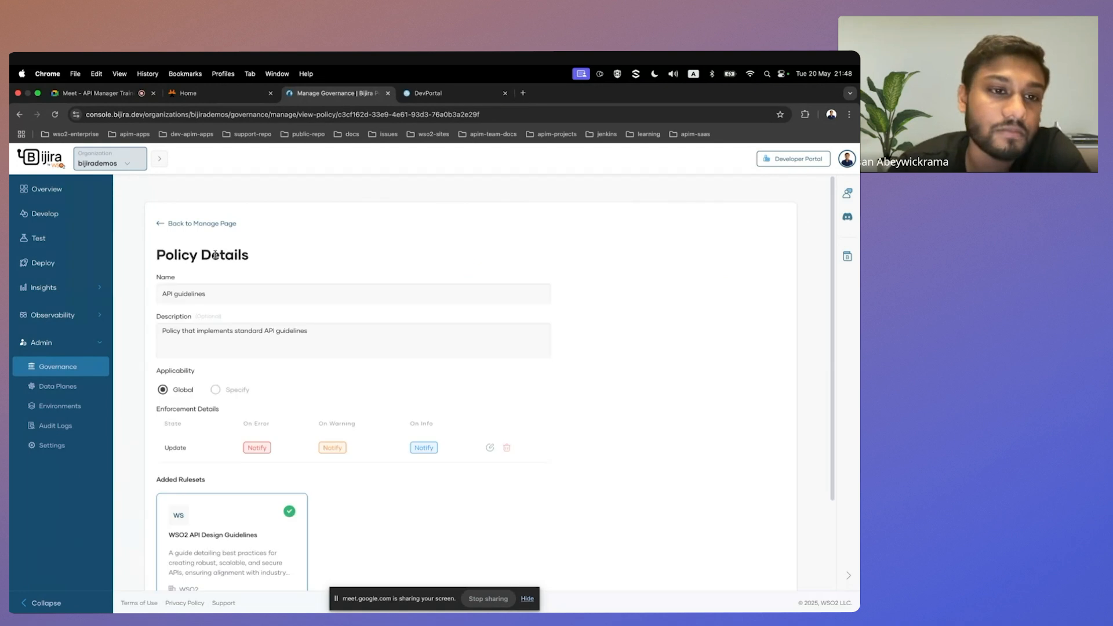
{"action": "left_click", "coordinate": [166, 226]}
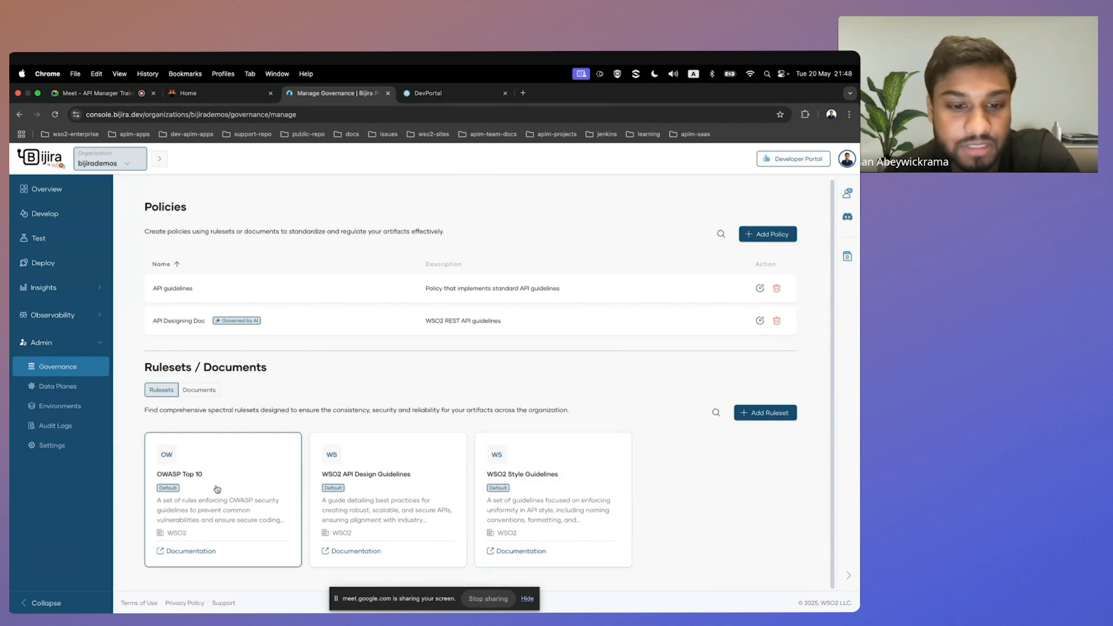
{"action": "left_click", "coordinate": [348, 463]}
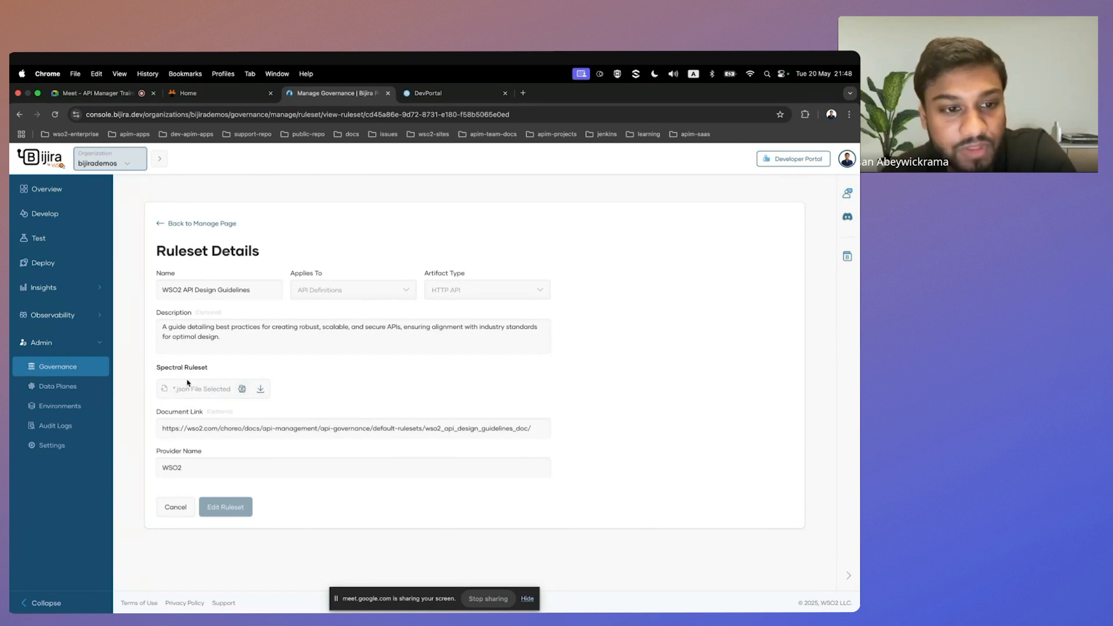
{"action": "left_click_drag", "start_coordinate": [154, 367], "coordinate": [229, 378]}
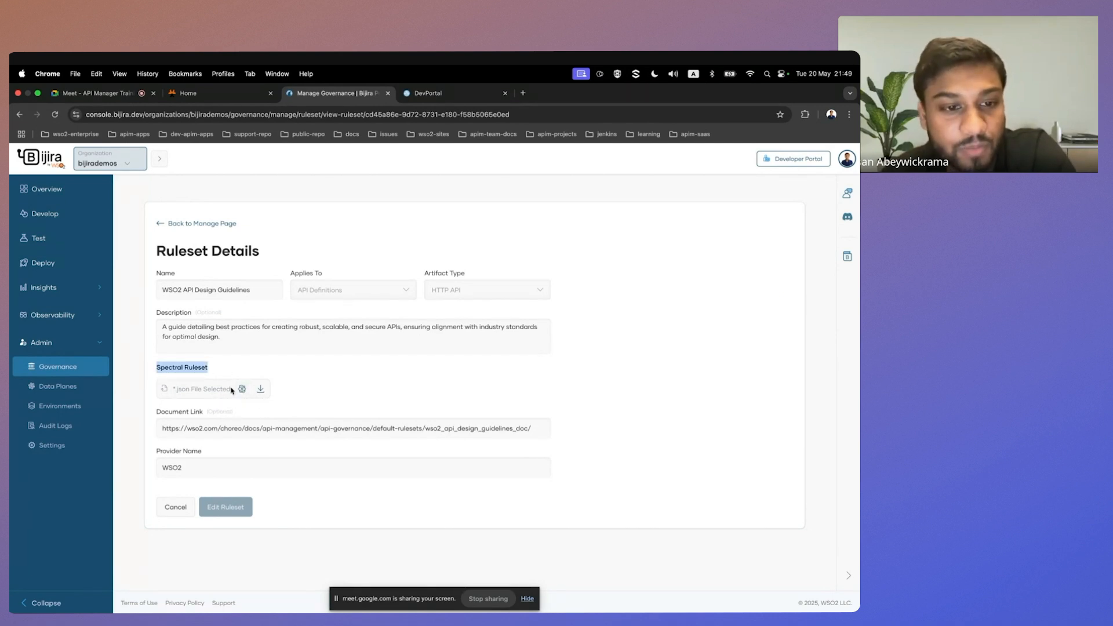
{"action": "left_click", "coordinate": [242, 389]}
{"action": "scroll", "coordinate": [360, 363], "scroll_direction": "down", "scroll_amount": 2}
{"action": "scroll", "coordinate": [365, 377], "scroll_direction": "up", "scroll_amount": 2}
{"action": "left_click", "coordinate": [703, 518]}
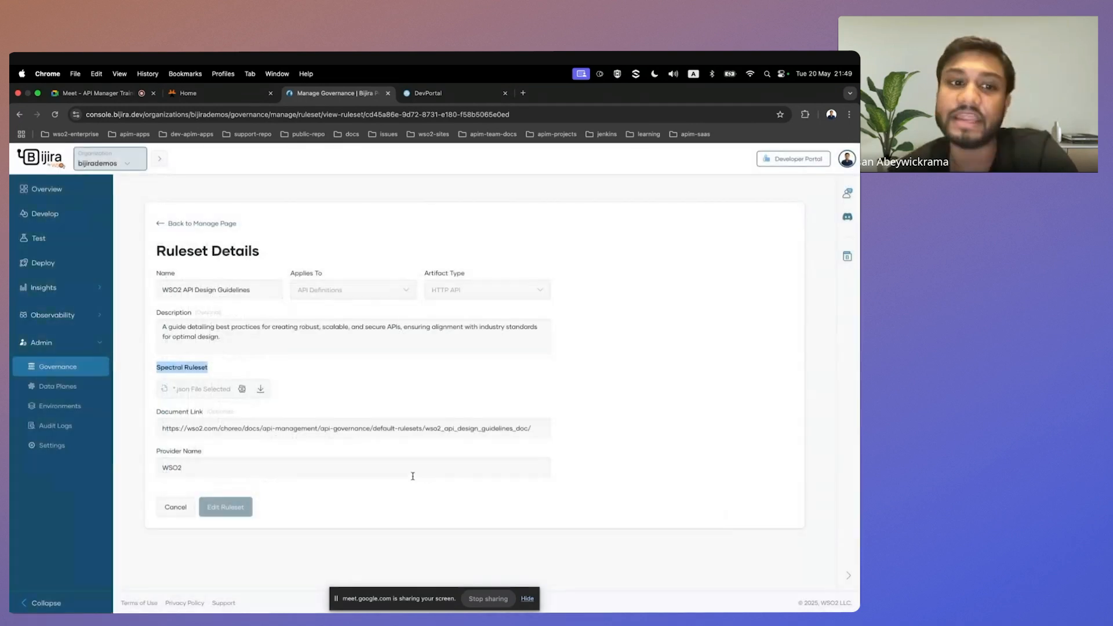
{"action": "left_click", "coordinate": [194, 224]}
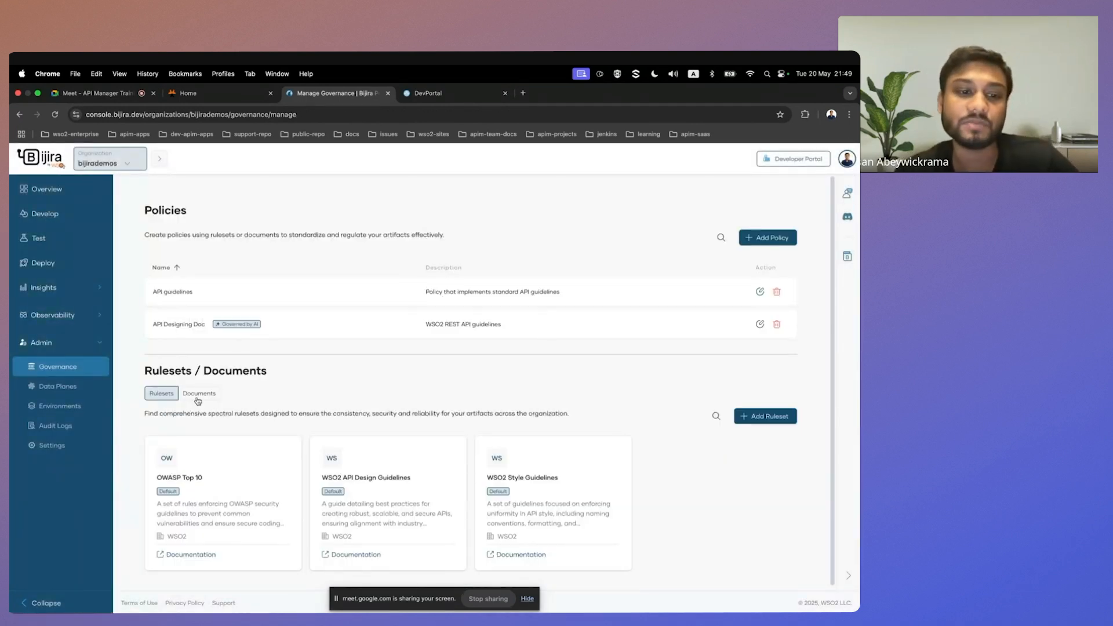
Review the governance document REST API Design Guidelines - Banking Sector and its PDF, and return to the governance overview.
{"action": "left_click", "coordinate": [199, 394]}
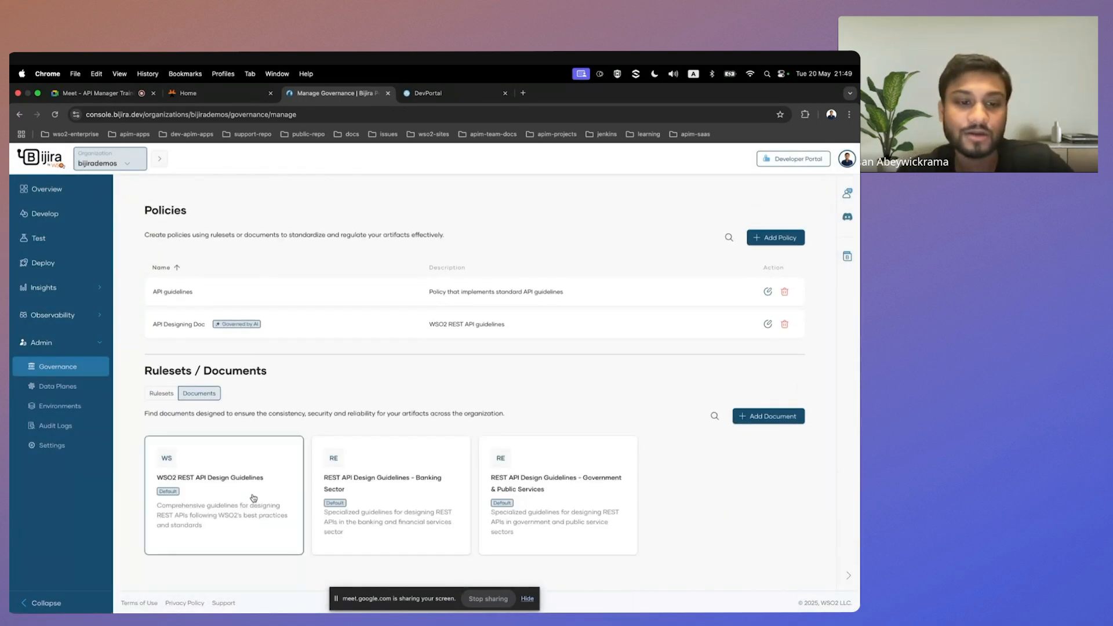
{"action": "left_click", "coordinate": [381, 479]}
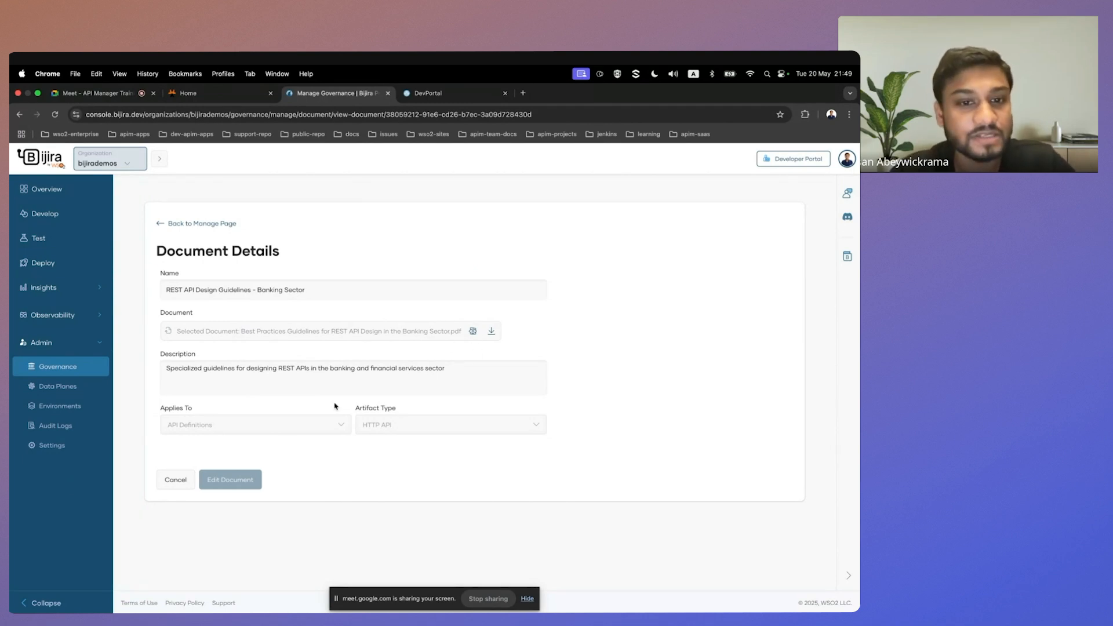
{"action": "left_click", "coordinate": [473, 331]}
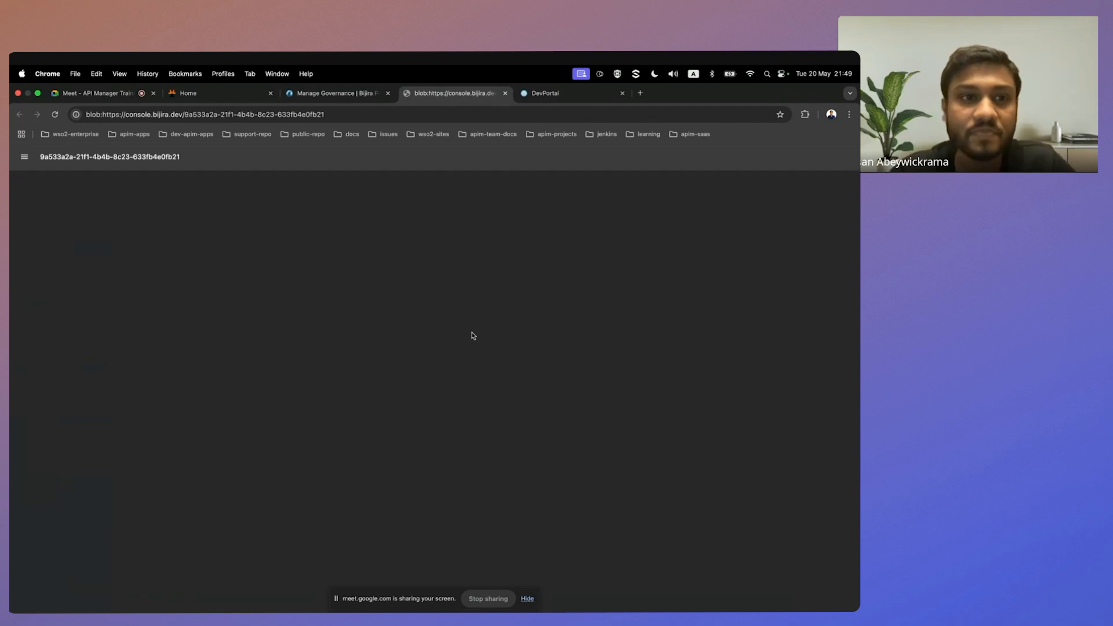
{"action": "scroll", "coordinate": [418, 391], "scroll_direction": "down", "scroll_amount": 2}
{"action": "scroll", "coordinate": [406, 359], "scroll_direction": "down", "scroll_amount": 5}
{"action": "scroll", "coordinate": [369, 416], "scroll_direction": "up", "scroll_amount": 3}
{"action": "scroll", "coordinate": [369, 417], "scroll_direction": "up", "scroll_amount": 5}
{"action": "scroll", "coordinate": [383, 333], "scroll_direction": "down", "scroll_amount": 8}
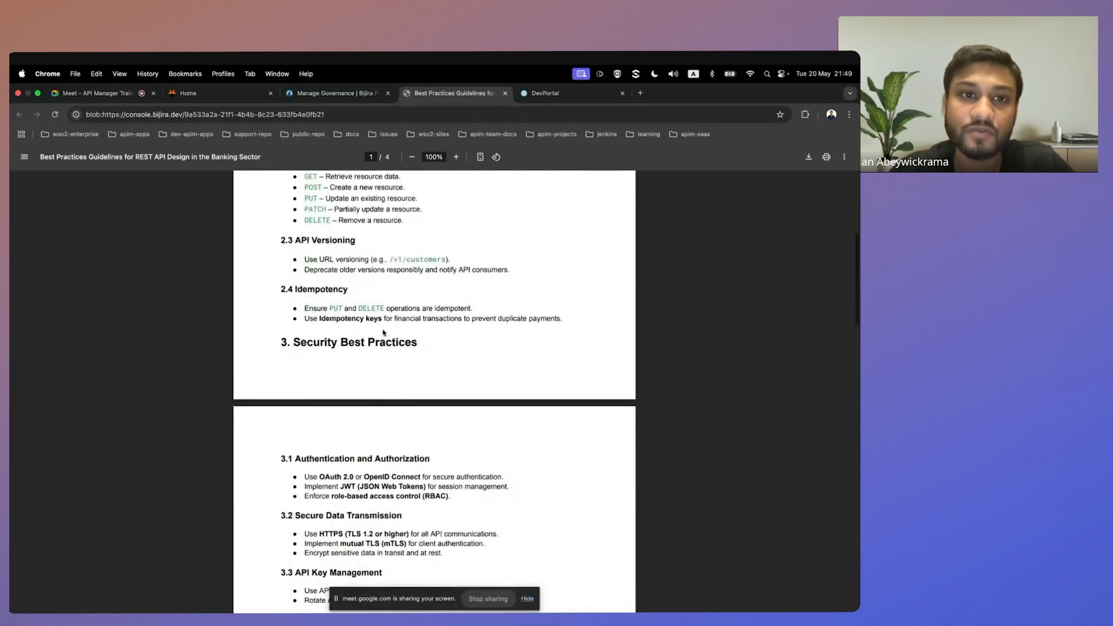
{"action": "scroll", "coordinate": [383, 333], "scroll_direction": "up", "scroll_amount": 8}
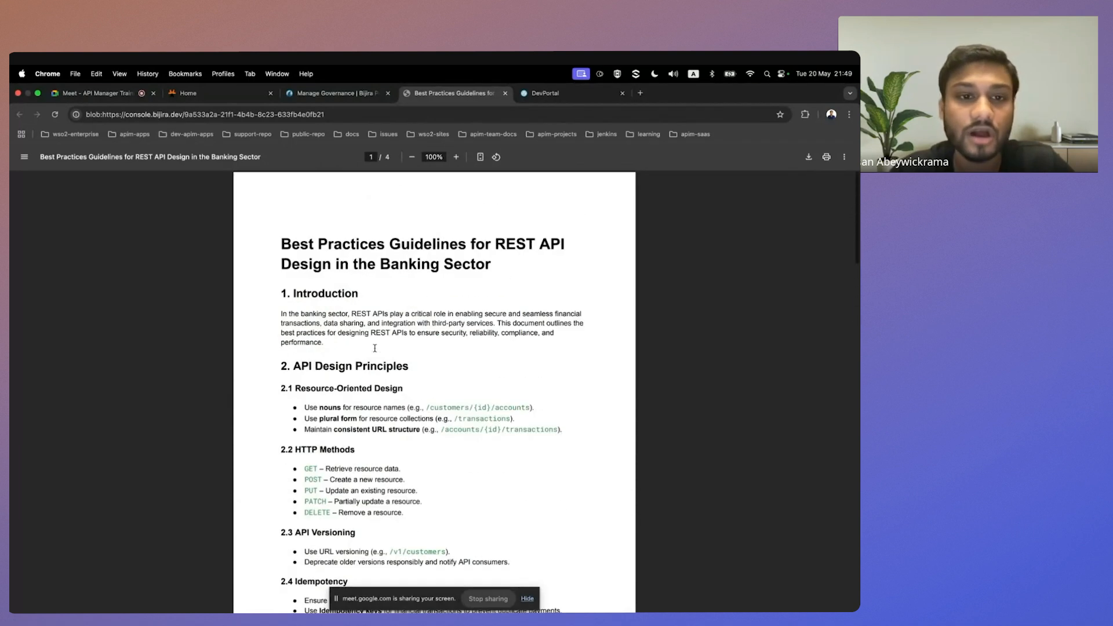
{"action": "left_click", "coordinate": [331, 94]}
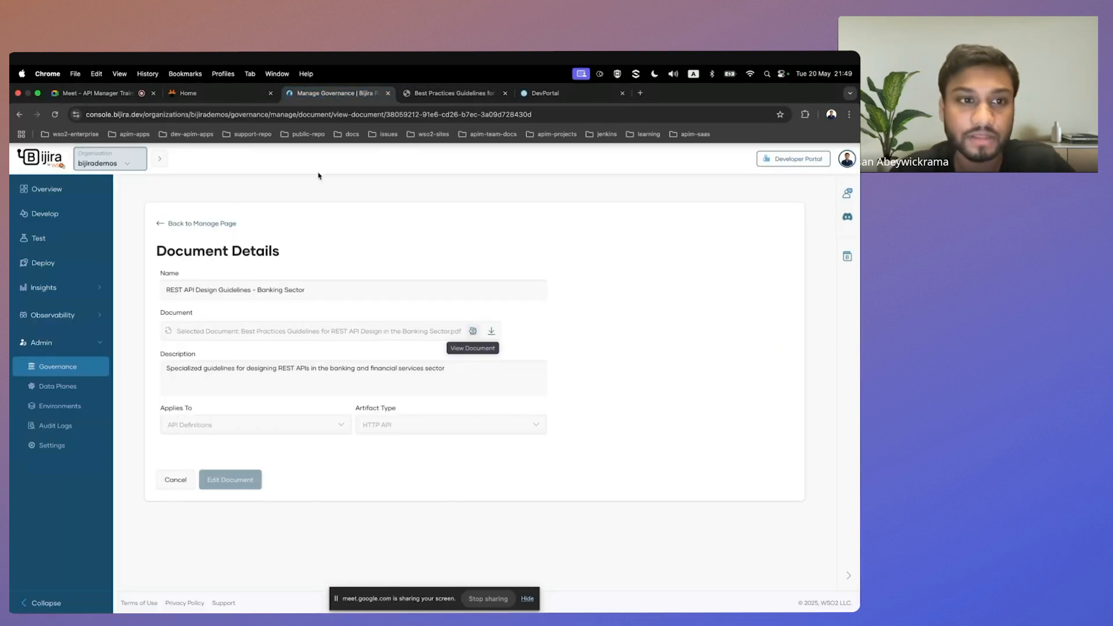
{"action": "left_click", "coordinate": [220, 224]}
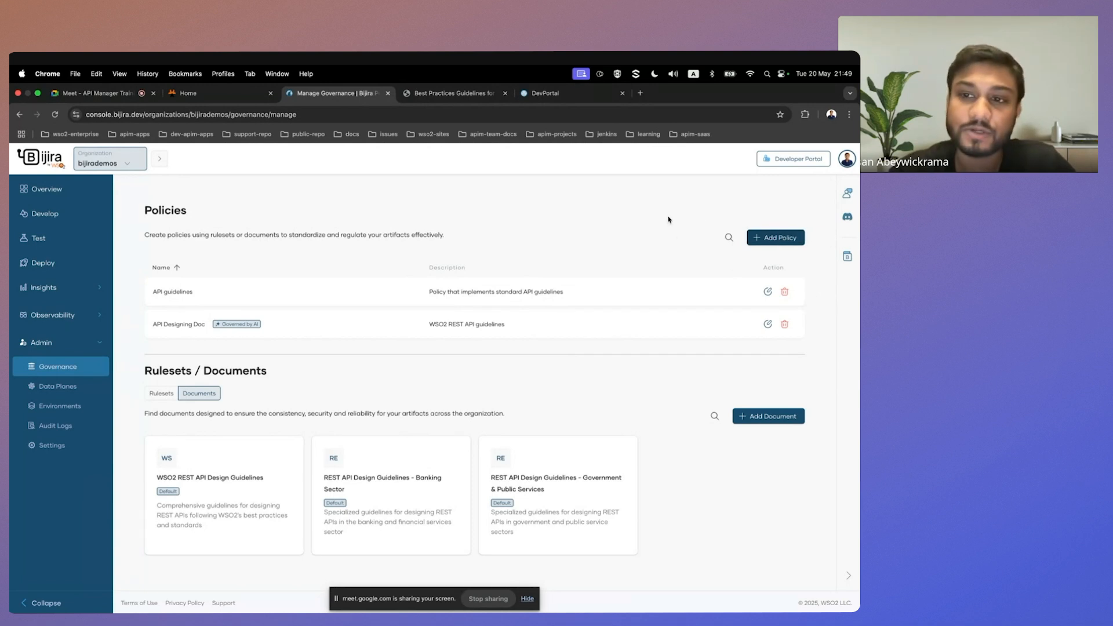
Start a new governance policy using rule definitions and name it BooksAPIs.
{"action": "left_click", "coordinate": [782, 239]}
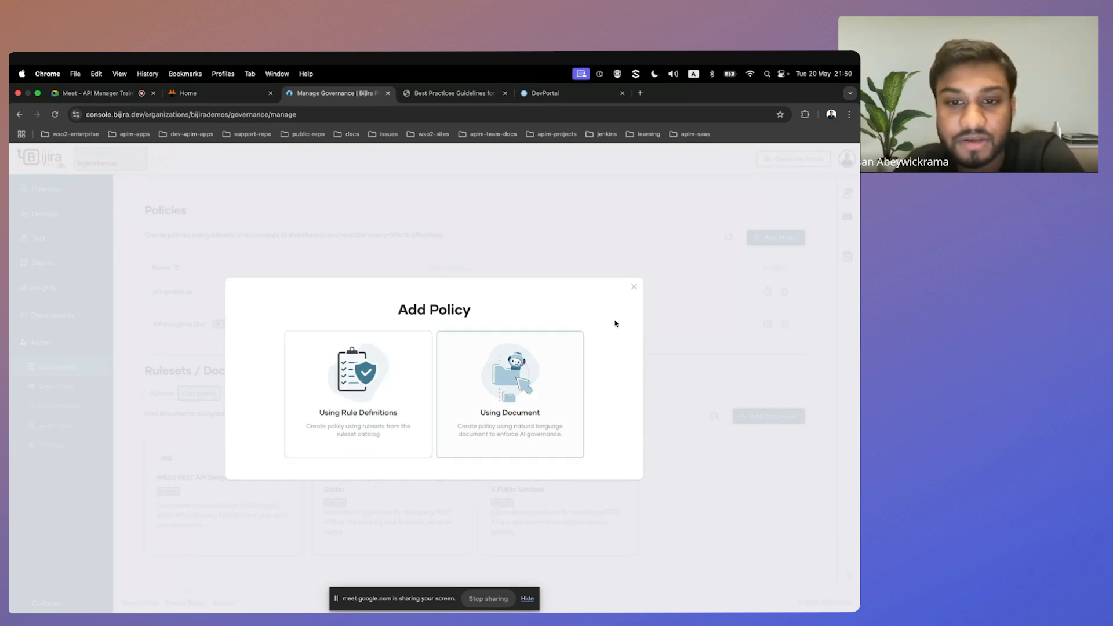
{"action": "left_click", "coordinate": [358, 397]}
{"action": "left_click", "coordinate": [350, 297]}
{"action": "scroll", "coordinate": [349, 298], "scroll_direction": "down", "scroll_amount": 1}
{"action": "scroll", "coordinate": [350, 298], "scroll_direction": "down", "scroll_amount": 1}
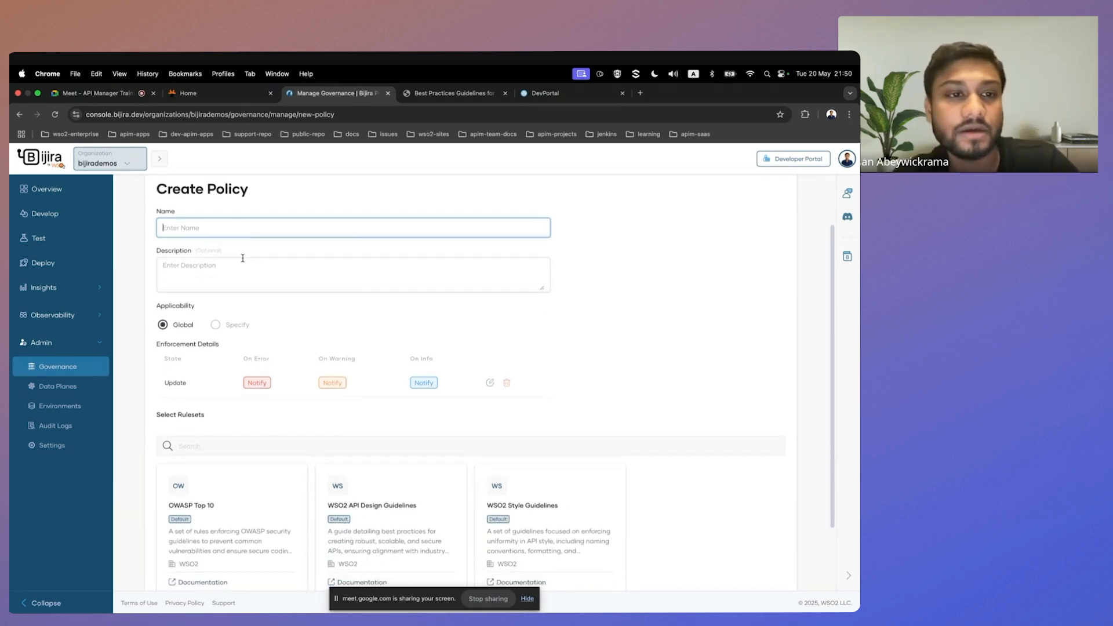
{"action": "type", "text": "Books"}
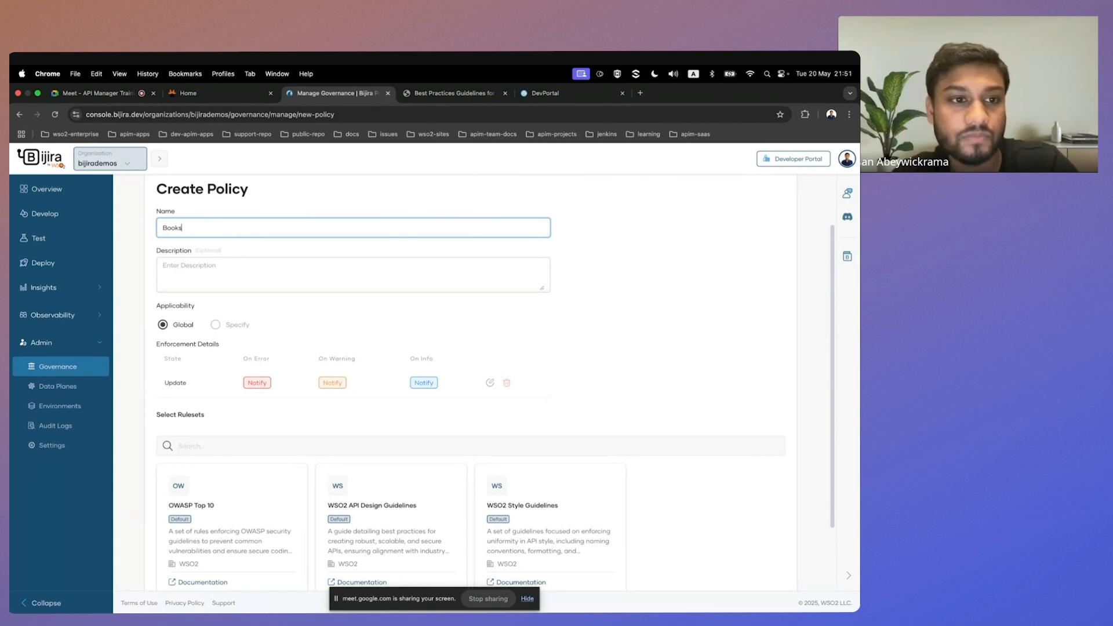
{"action": "type", "text": "API"}
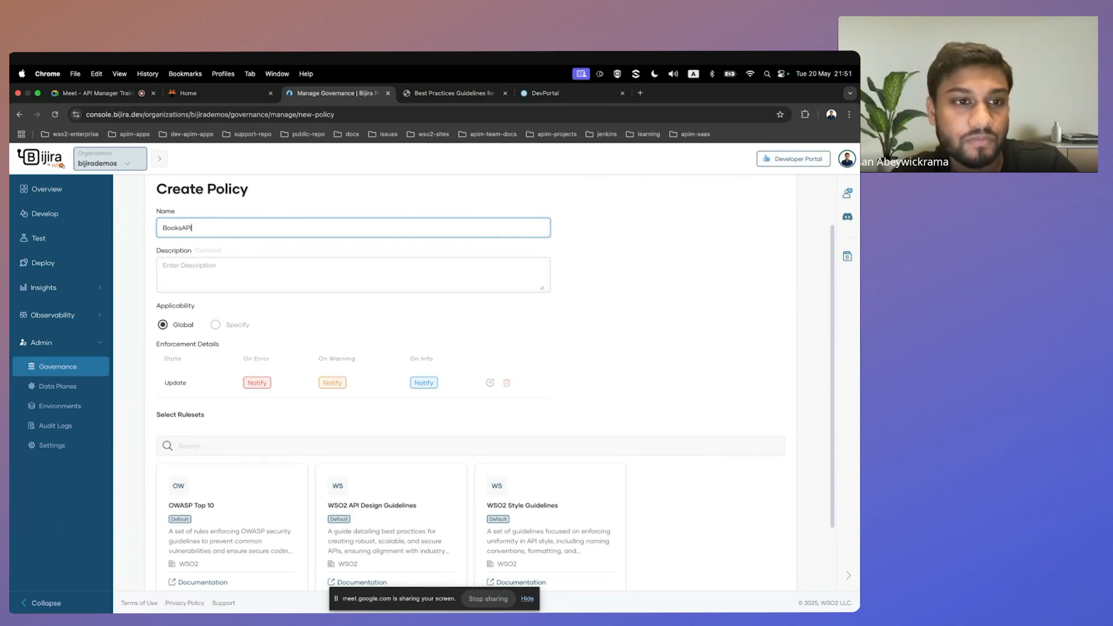
{"action": "type", "text": "s"}
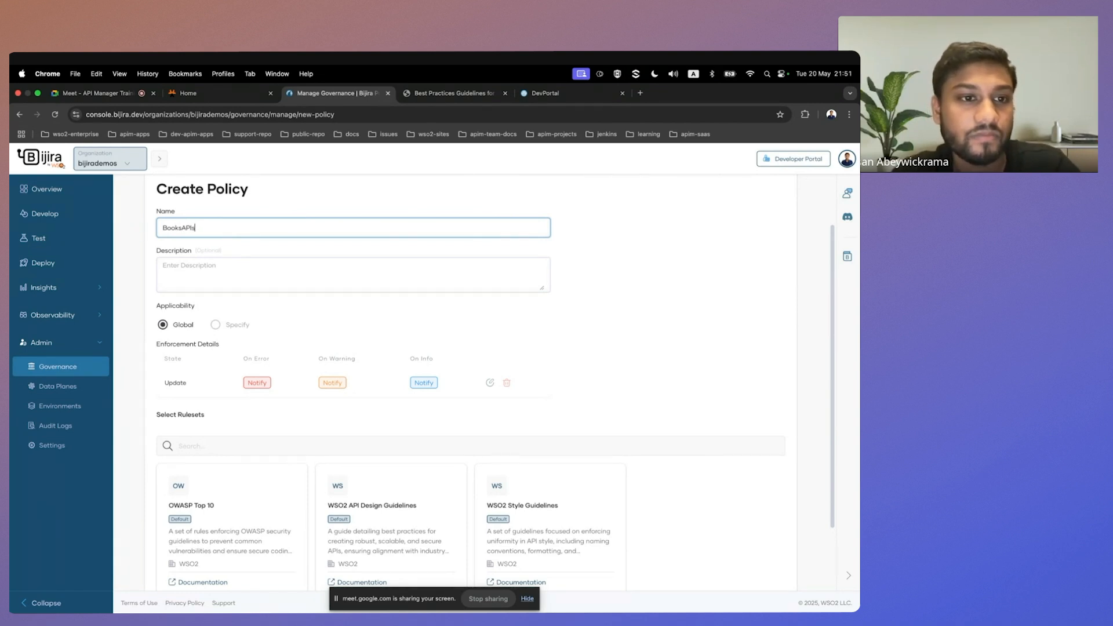
Add the OWASP Top 10 and WSO2 API Design Guidelines rulesets to the policy and create it.
{"action": "left_click", "coordinate": [232, 280]}
{"action": "scroll", "coordinate": [226, 322], "scroll_direction": "down", "scroll_amount": 1}
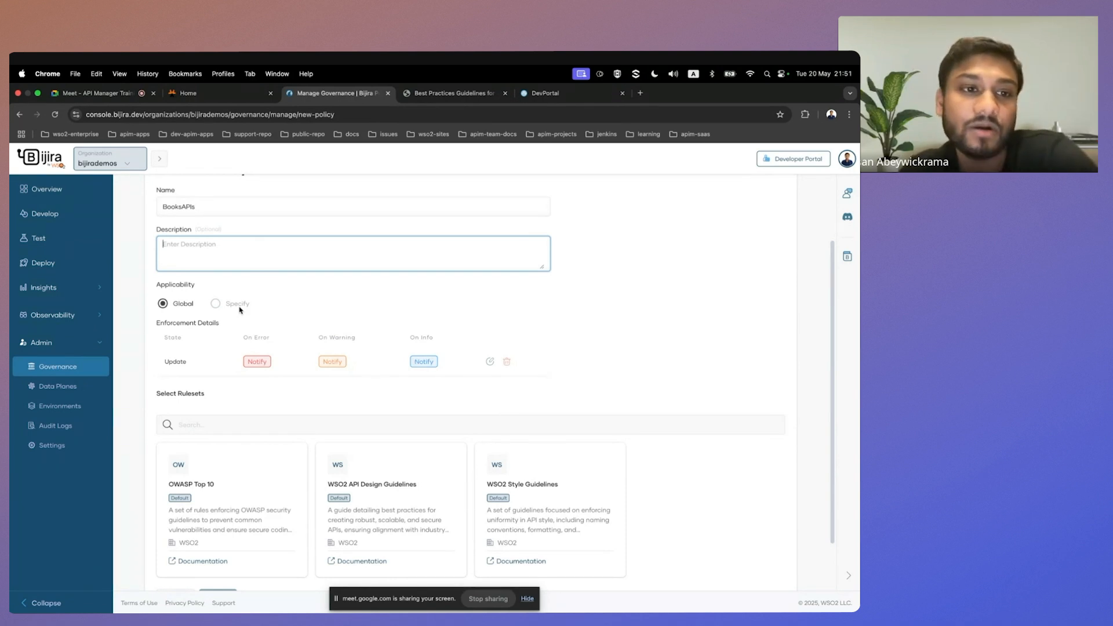
{"action": "scroll", "coordinate": [239, 332], "scroll_direction": "up", "scroll_amount": 2}
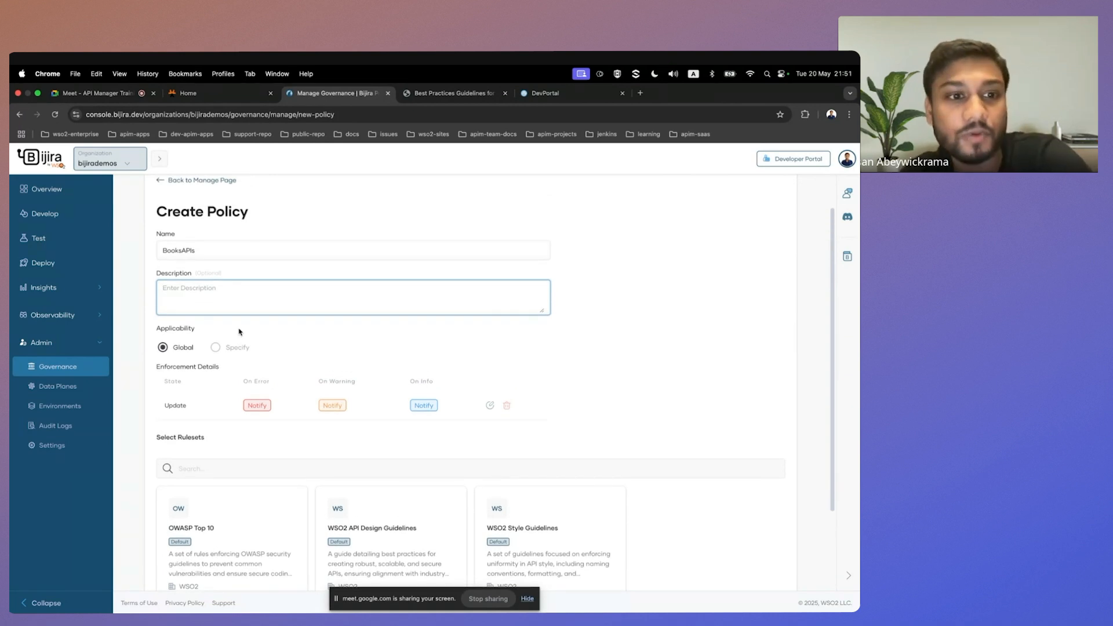
{"action": "scroll", "coordinate": [239, 331], "scroll_direction": "down", "scroll_amount": 1}
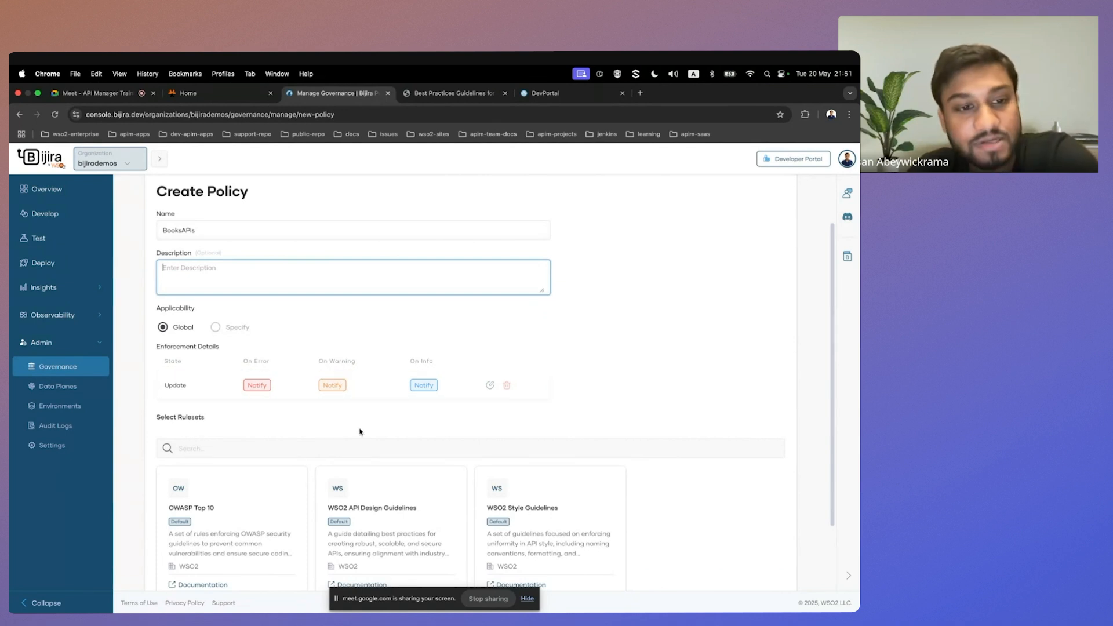
{"action": "scroll", "coordinate": [198, 385], "scroll_direction": "down", "scroll_amount": 1}
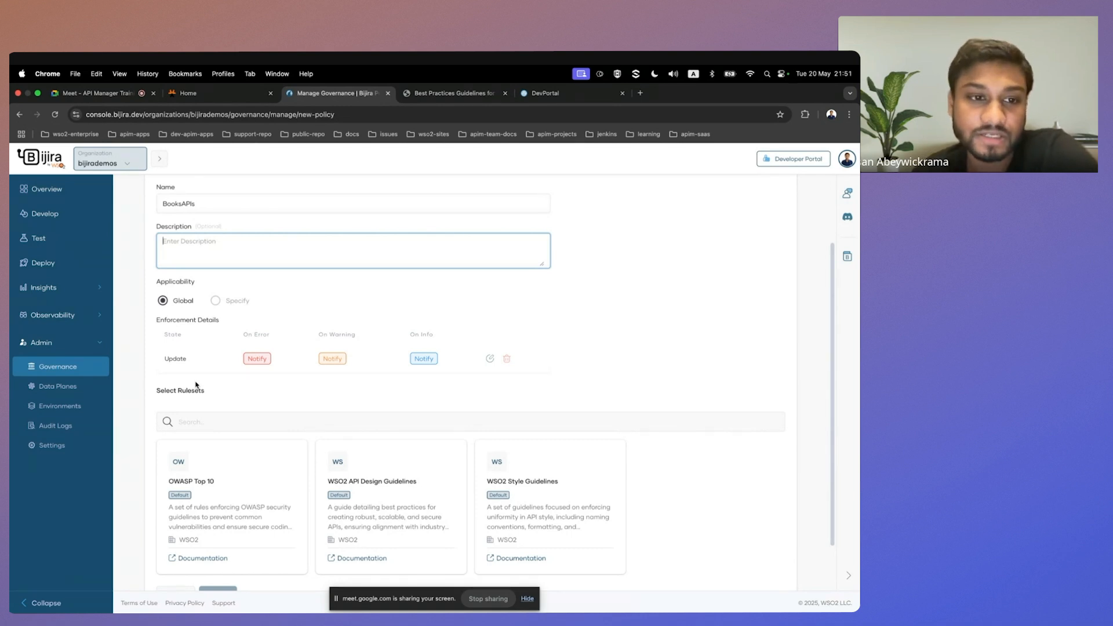
{"action": "scroll", "coordinate": [221, 405], "scroll_direction": "down", "scroll_amount": 2}
{"action": "scroll", "coordinate": [223, 410], "scroll_direction": "up", "scroll_amount": 5}
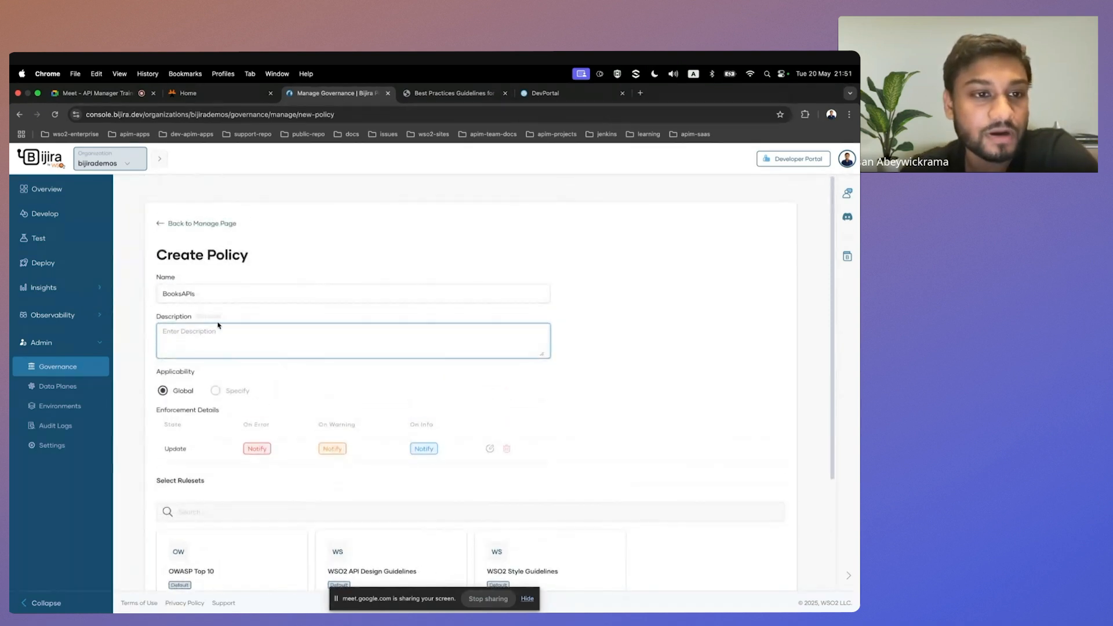
{"action": "scroll", "coordinate": [219, 323], "scroll_direction": "down", "scroll_amount": 3}
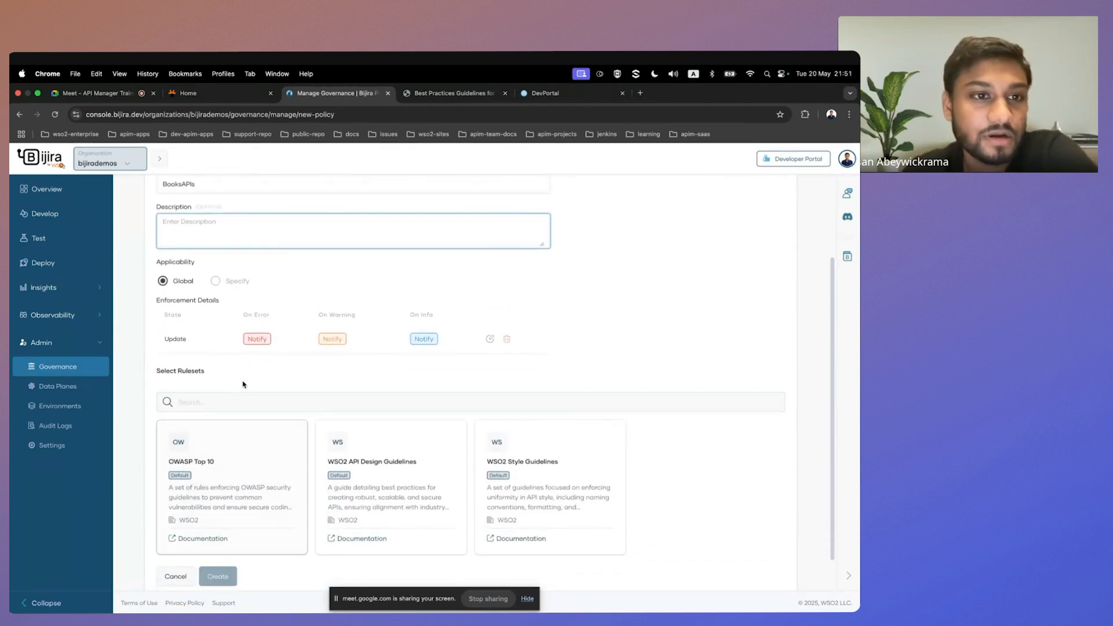
{"action": "scroll", "coordinate": [235, 357], "scroll_direction": "down", "scroll_amount": 1}
{"action": "left_click", "coordinate": [231, 424]}
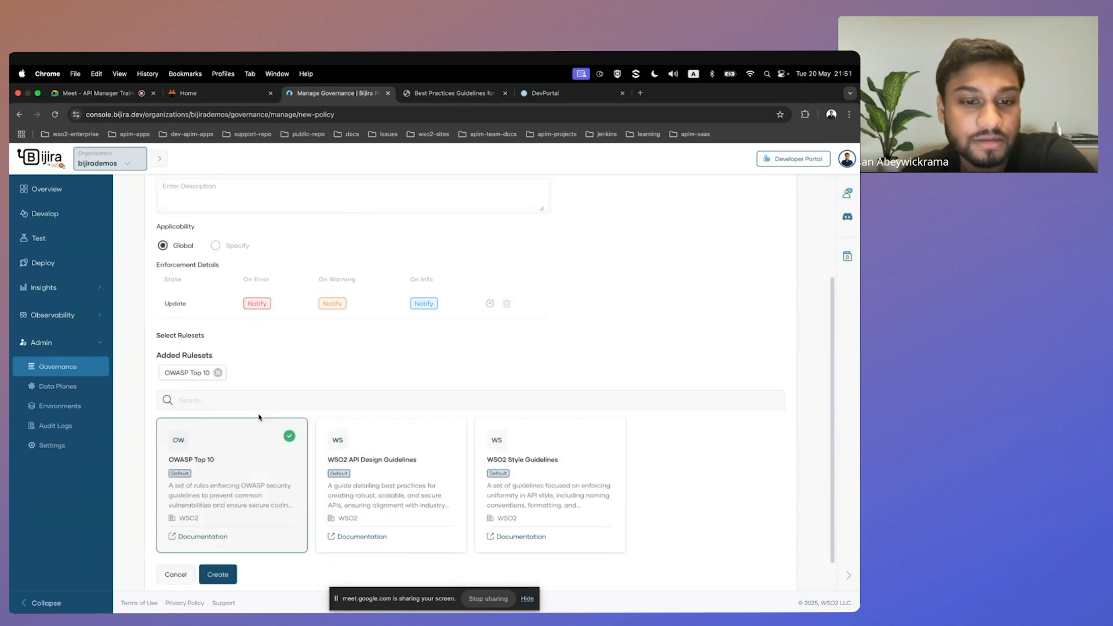
{"action": "left_click", "coordinate": [363, 455]}
{"action": "scroll", "coordinate": [353, 495], "scroll_direction": "down", "scroll_amount": 1}
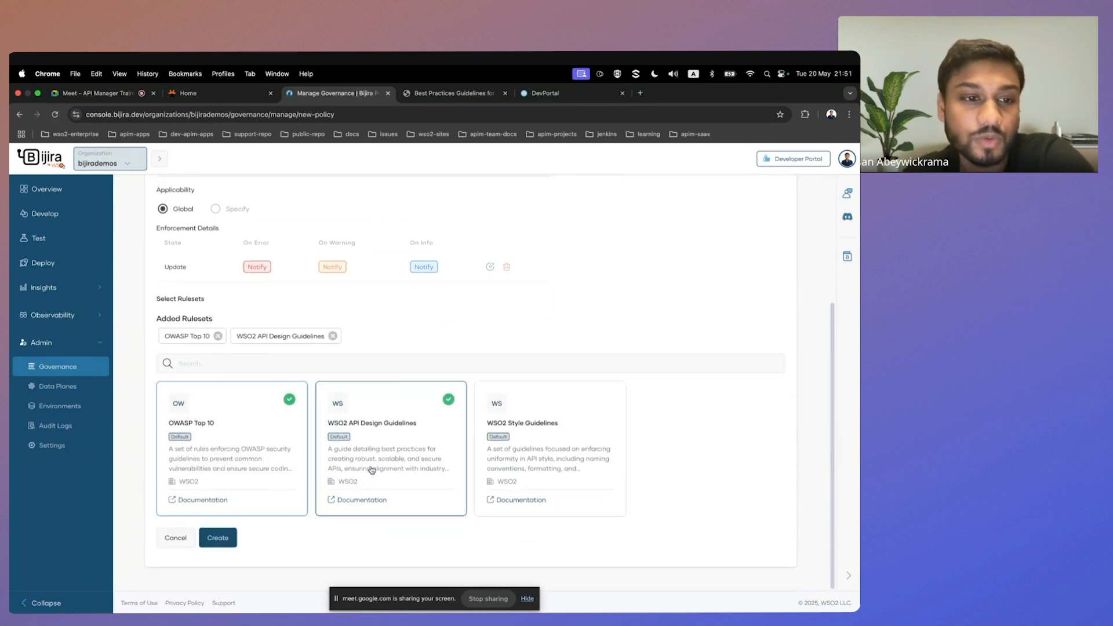
{"action": "left_click", "coordinate": [216, 539]}
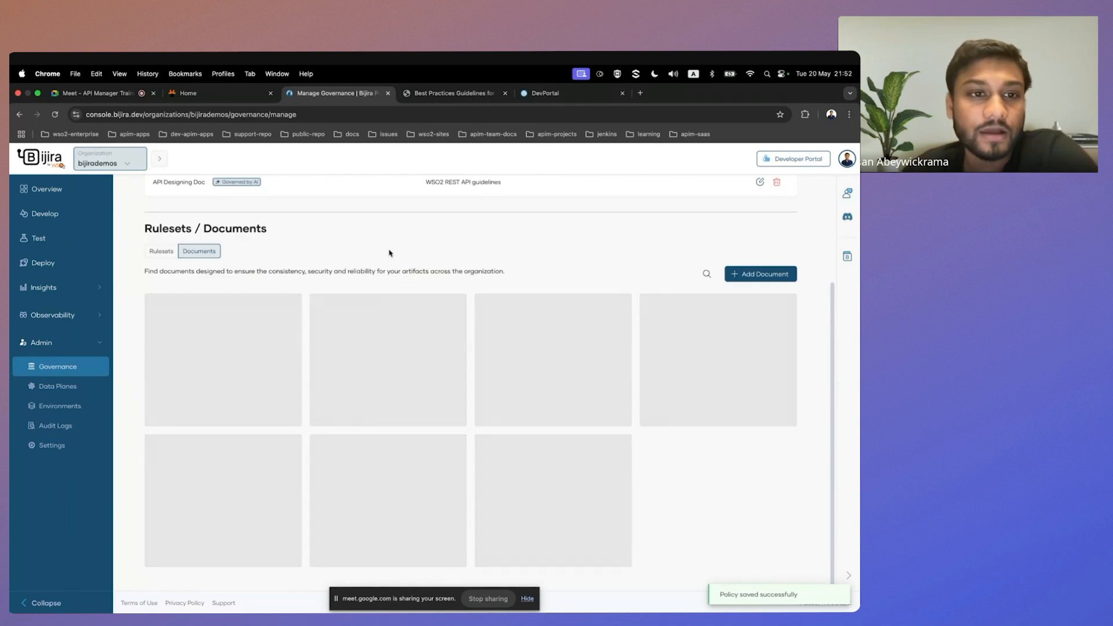
{"action": "scroll", "coordinate": [388, 252], "scroll_direction": "up", "scroll_amount": 3}
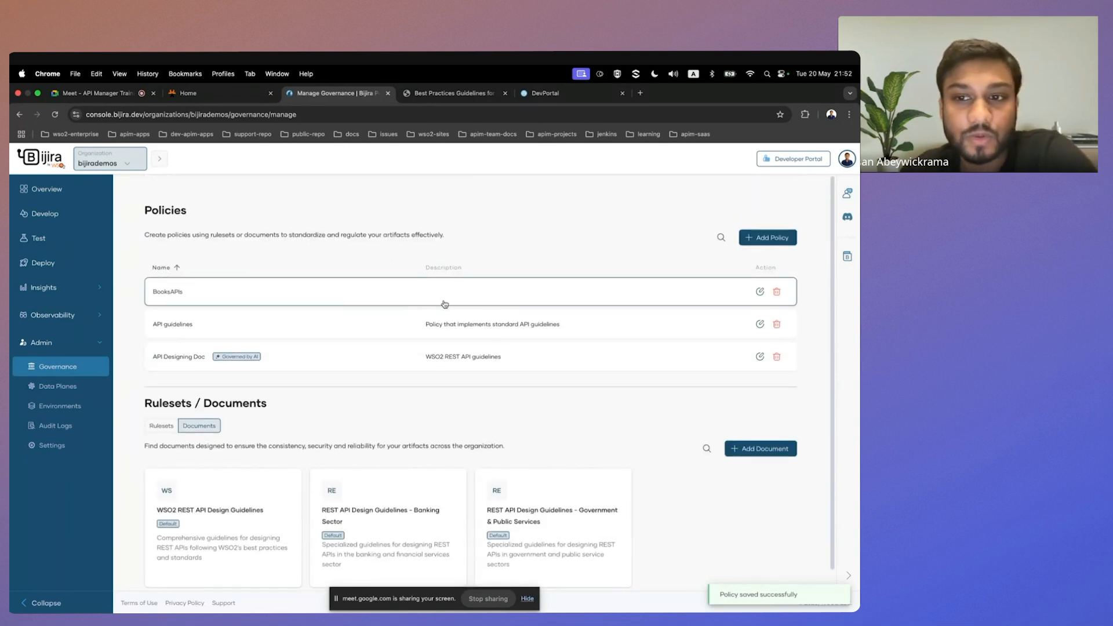
Open the organization's Compliance dashboard under Insights.
{"action": "scroll", "coordinate": [525, 285], "scroll_direction": "down", "scroll_amount": 1}
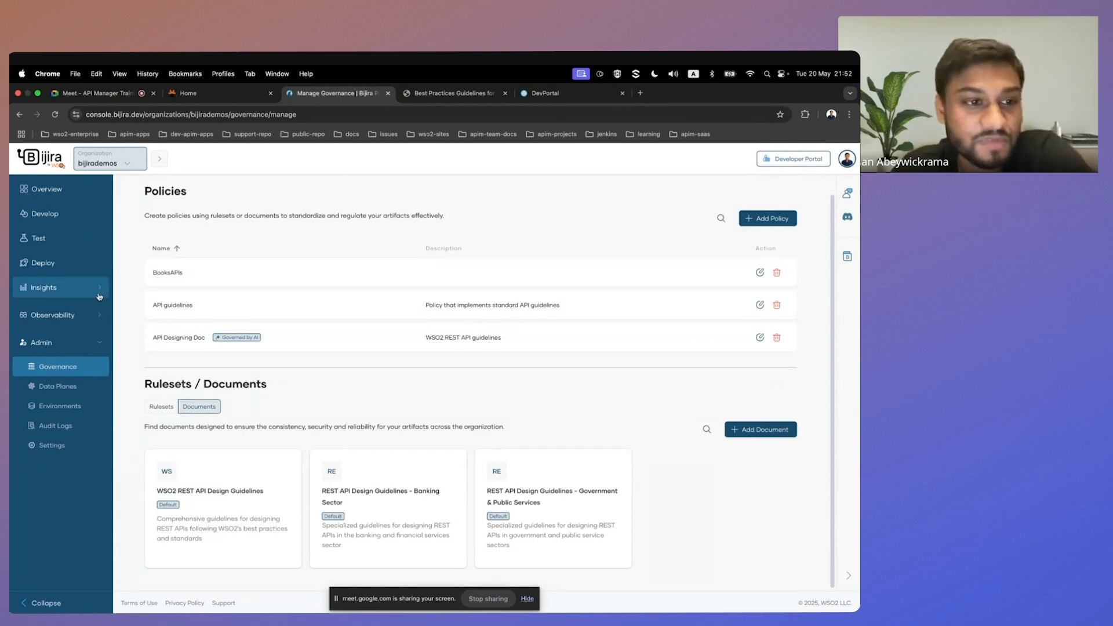
{"action": "left_click", "coordinate": [52, 290]}
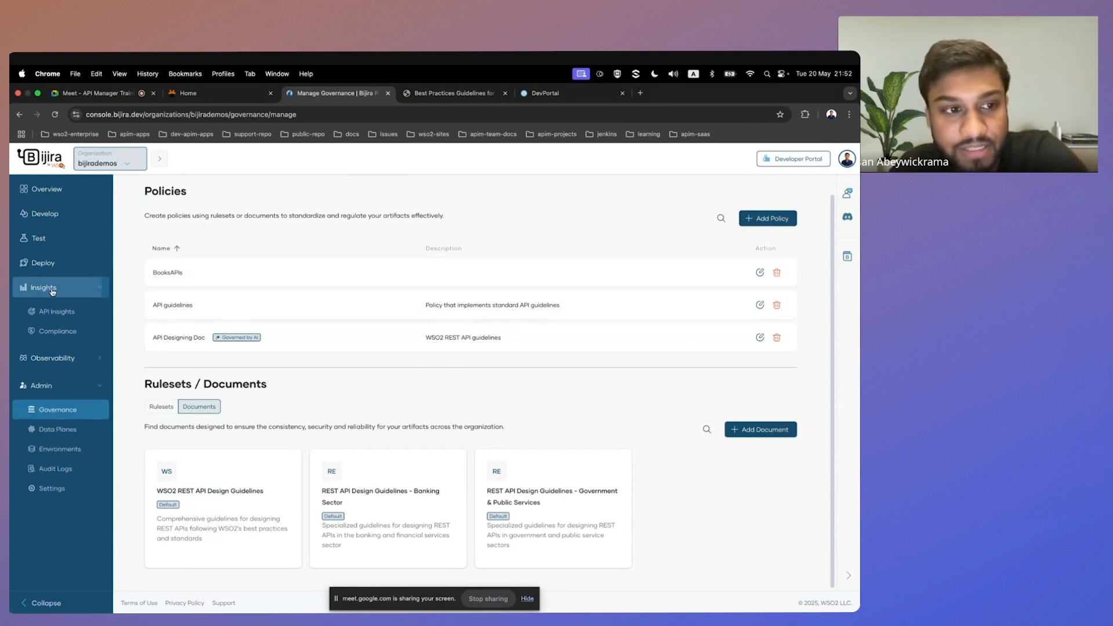
{"action": "left_click", "coordinate": [62, 331]}
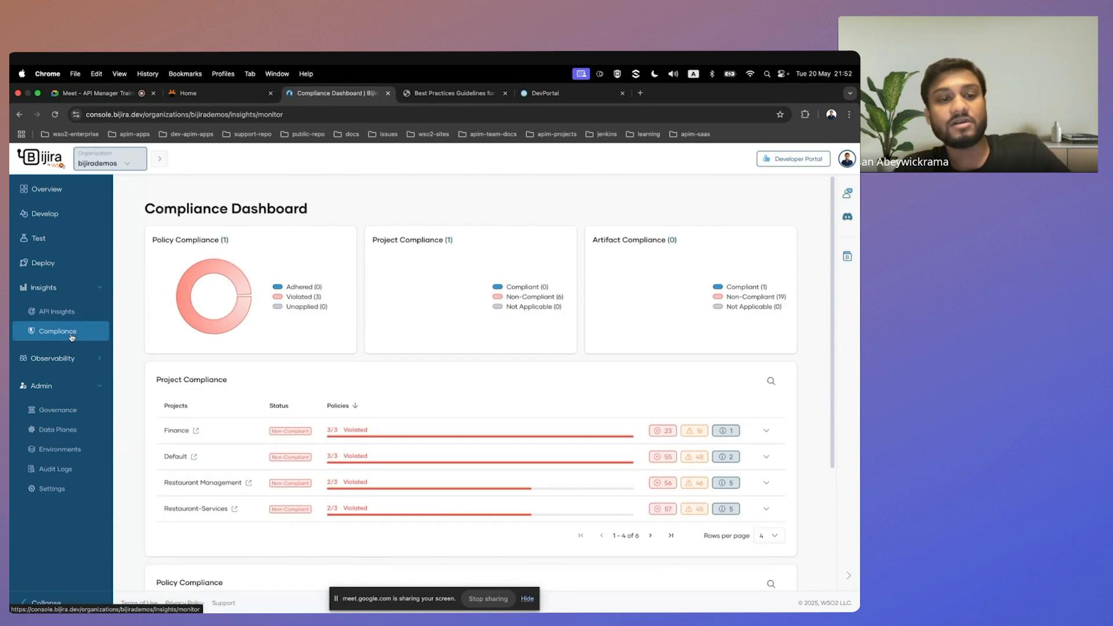
Review the policy, project and artifact compliance charts and the project list on the organization's Compliance dashboard.
{"action": "scroll", "coordinate": [436, 358], "scroll_direction": "down", "scroll_amount": 1}
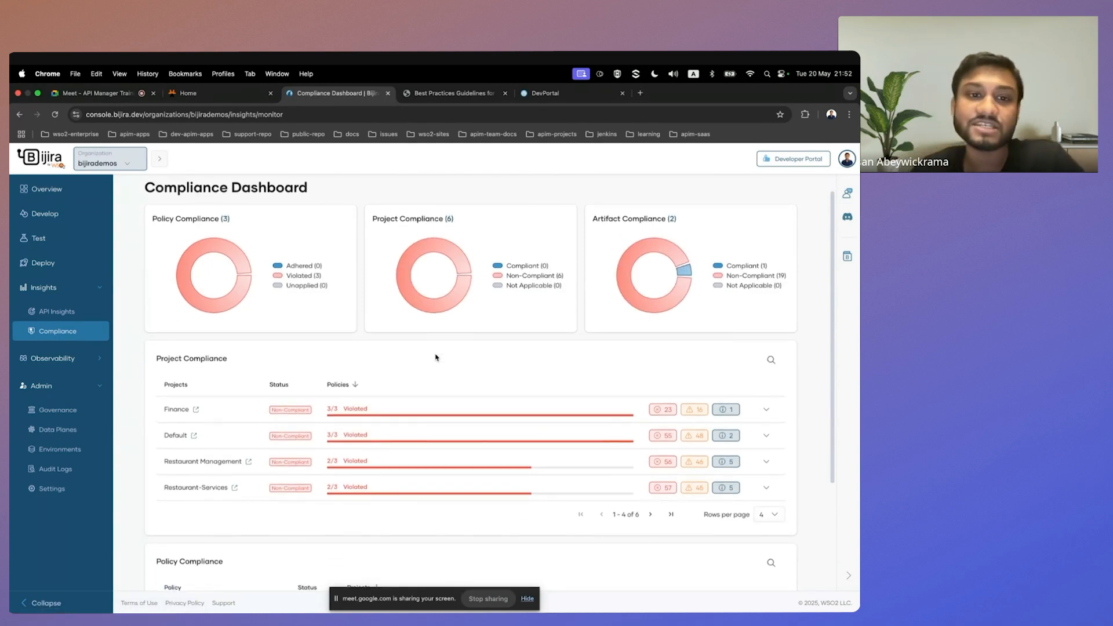
{"action": "scroll", "coordinate": [437, 358], "scroll_direction": "down", "scroll_amount": 1}
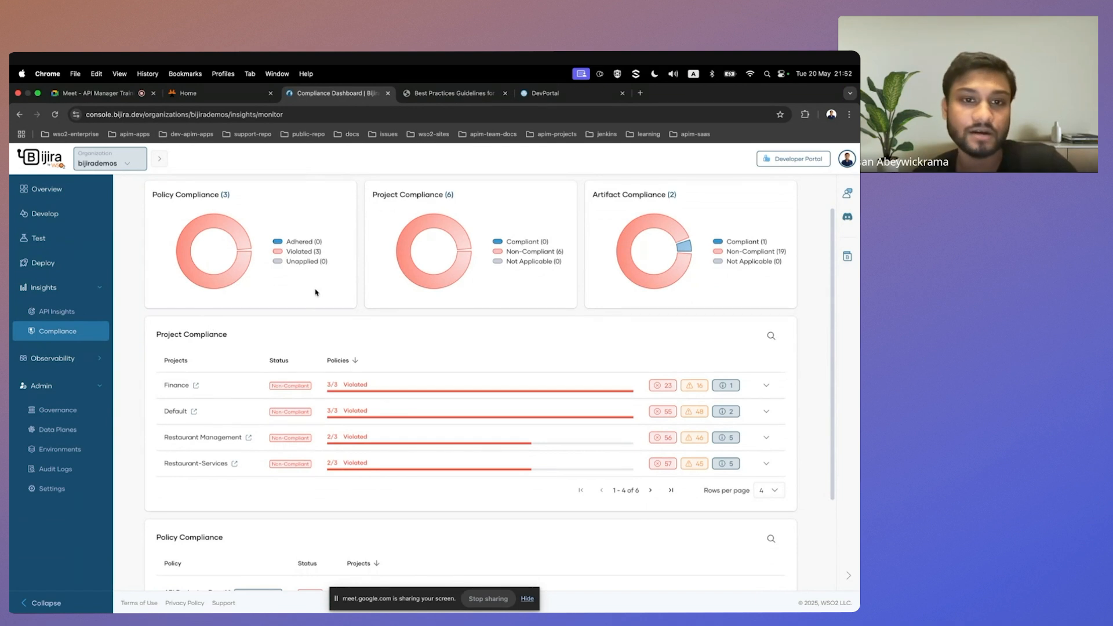
{"action": "scroll", "coordinate": [232, 247], "scroll_direction": "up", "scroll_amount": 1}
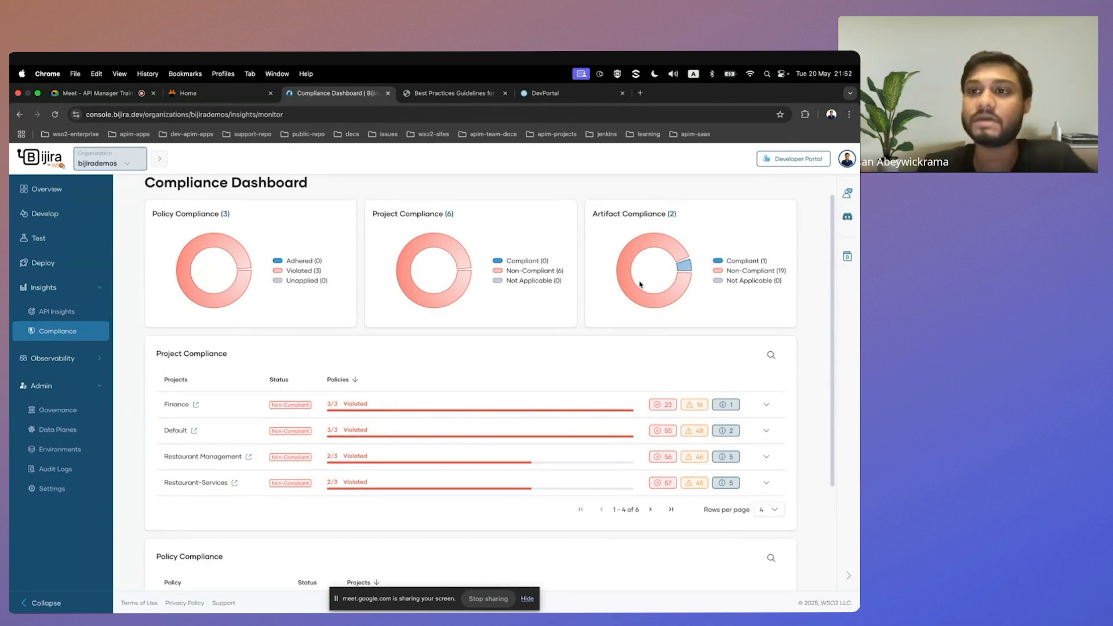
{"action": "scroll", "coordinate": [641, 285], "scroll_direction": "down", "scroll_amount": 1}
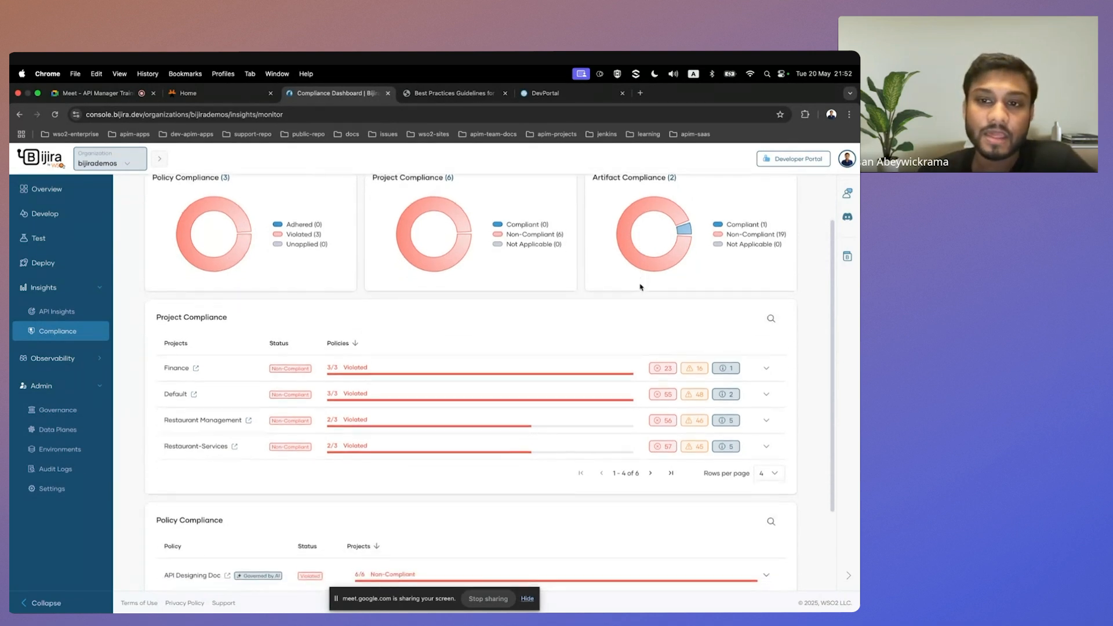
{"action": "scroll", "coordinate": [249, 268], "scroll_direction": "down", "scroll_amount": 2}
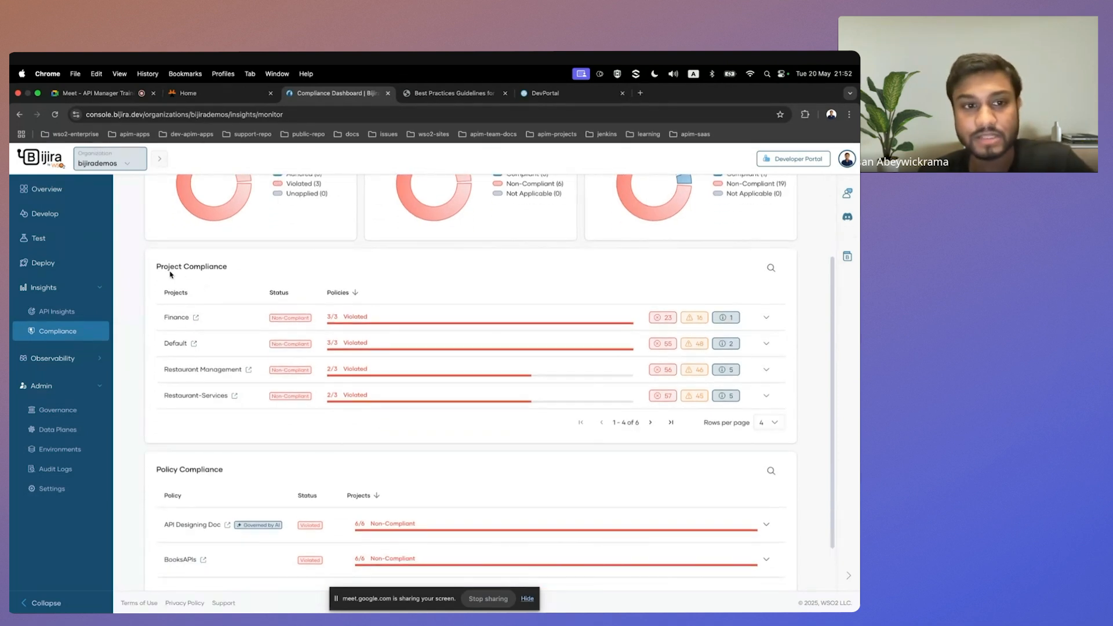
Expand the Default project under Project Compliance and examine its policies and their rulesets.
{"action": "left_click_drag", "start_coordinate": [157, 266], "coordinate": [294, 270]}
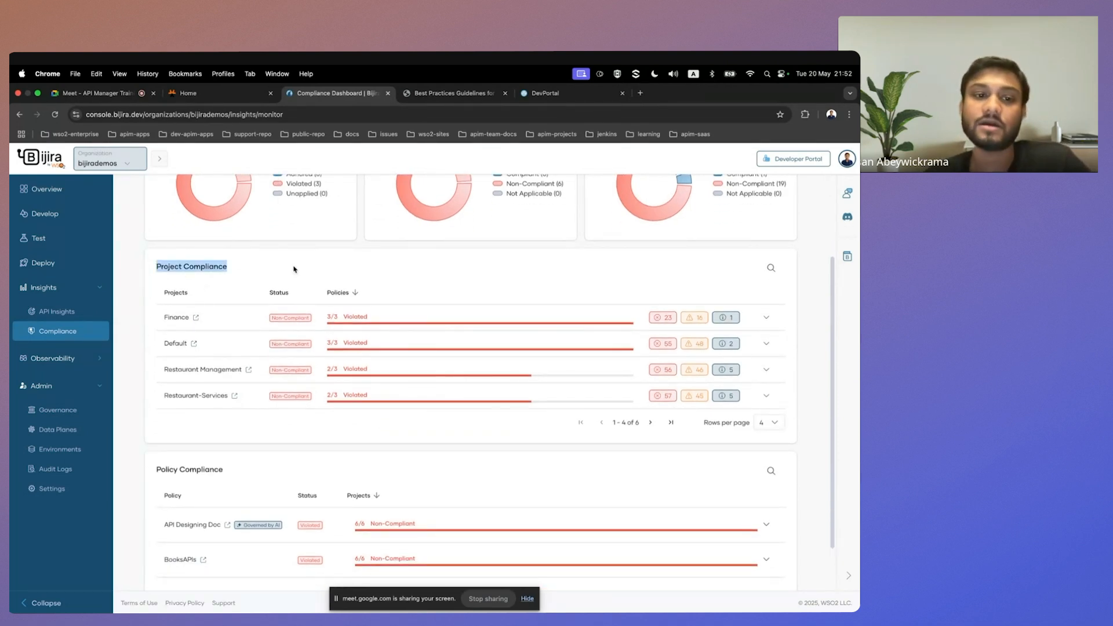
{"action": "left_click_drag", "start_coordinate": [164, 346], "coordinate": [176, 344]}
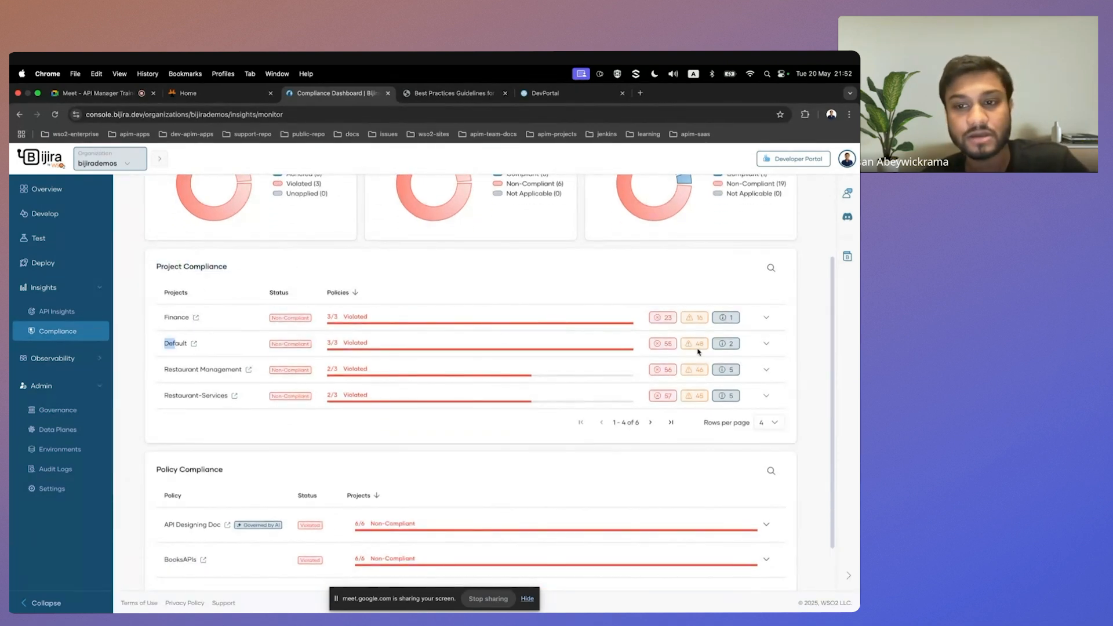
{"action": "left_click", "coordinate": [766, 344]}
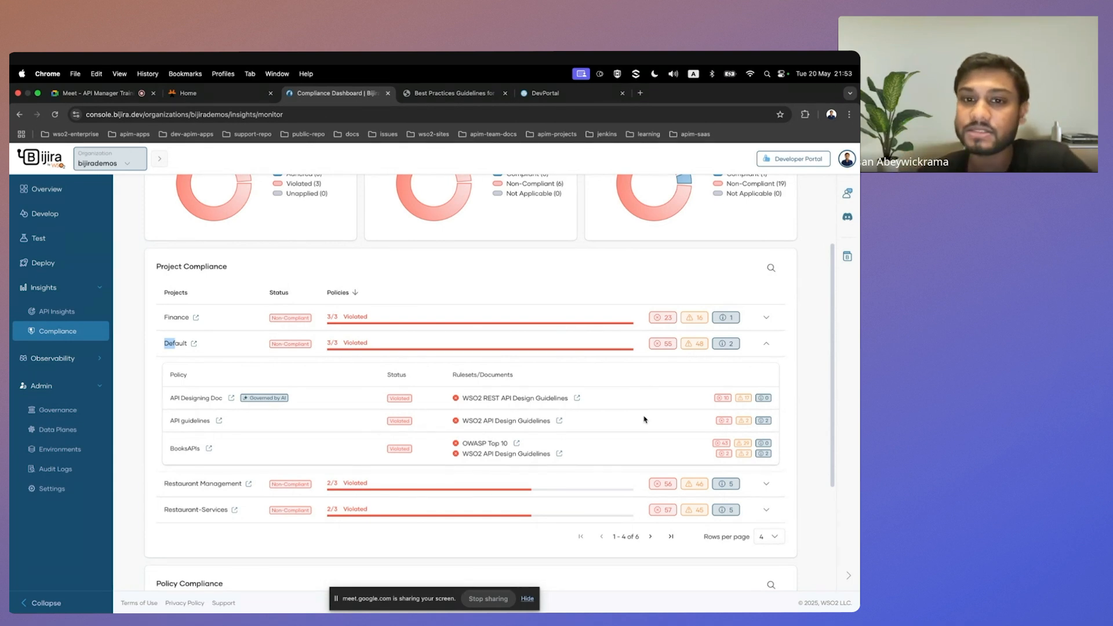
{"action": "scroll", "coordinate": [643, 418], "scroll_direction": "down", "scroll_amount": 1}
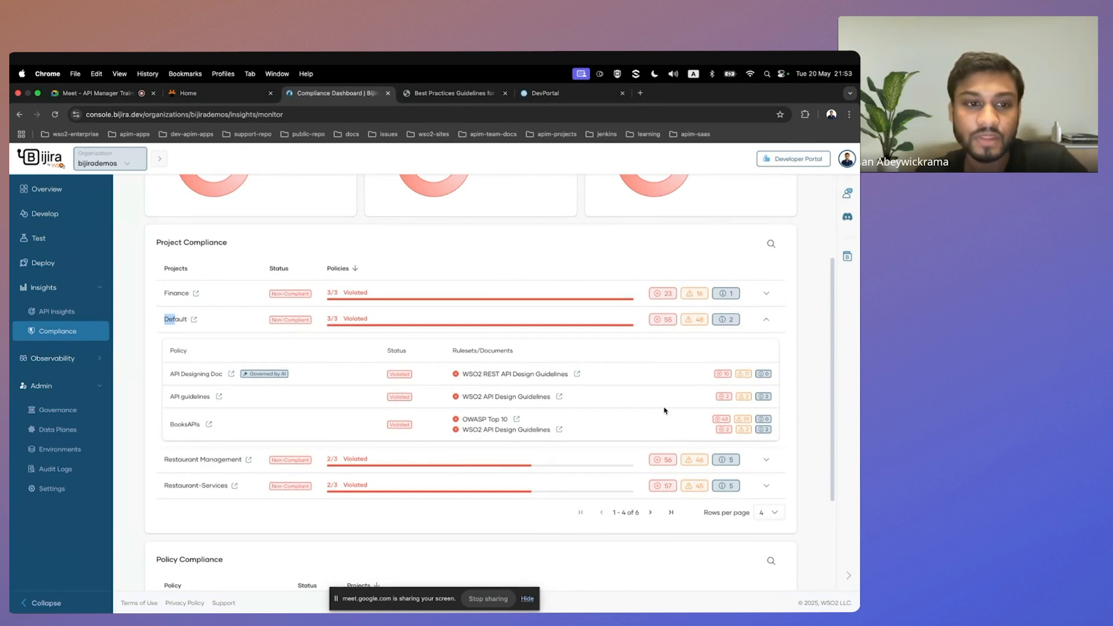
{"action": "left_click", "coordinate": [214, 313]}
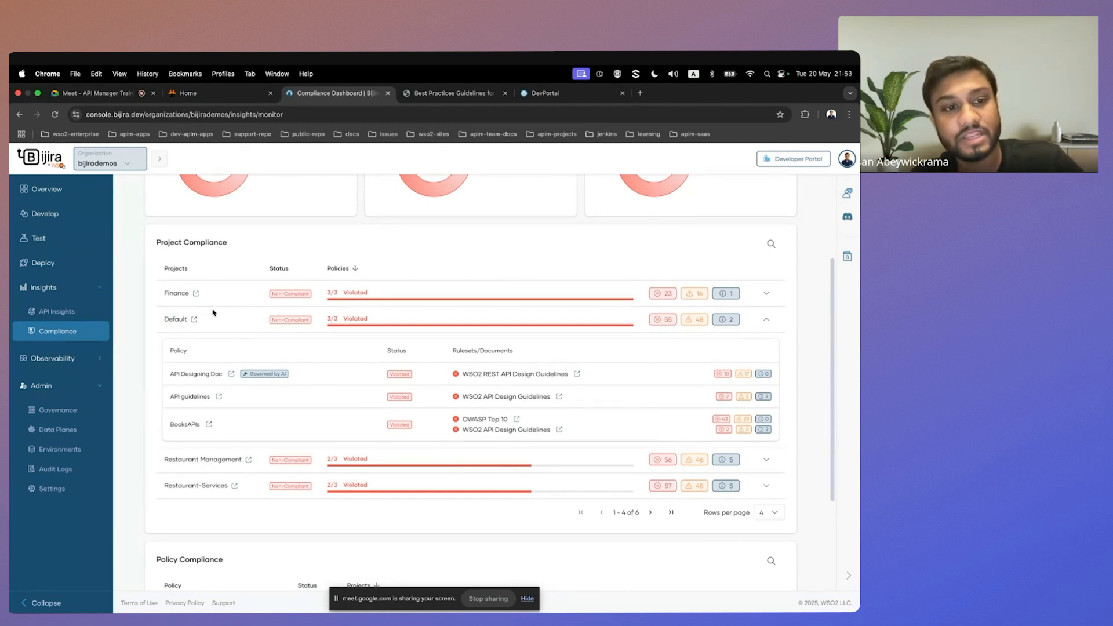
Open the Default project's Compliance dashboard and review its policy and artifact compliance.
{"action": "left_click", "coordinate": [194, 320]}
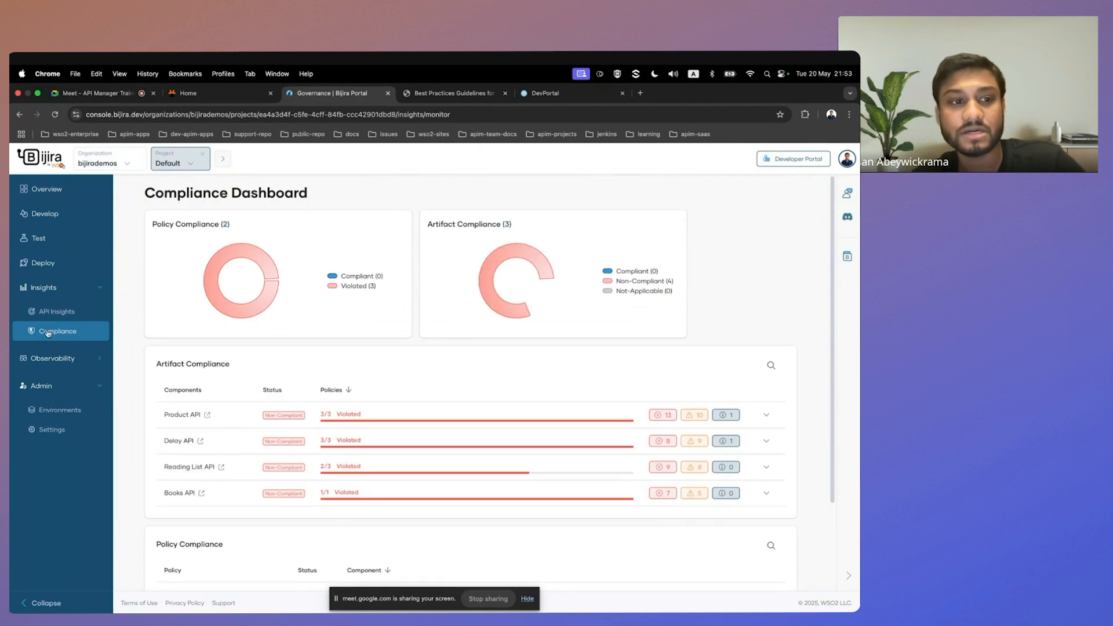
{"action": "scroll", "coordinate": [301, 346], "scroll_direction": "down", "scroll_amount": 1}
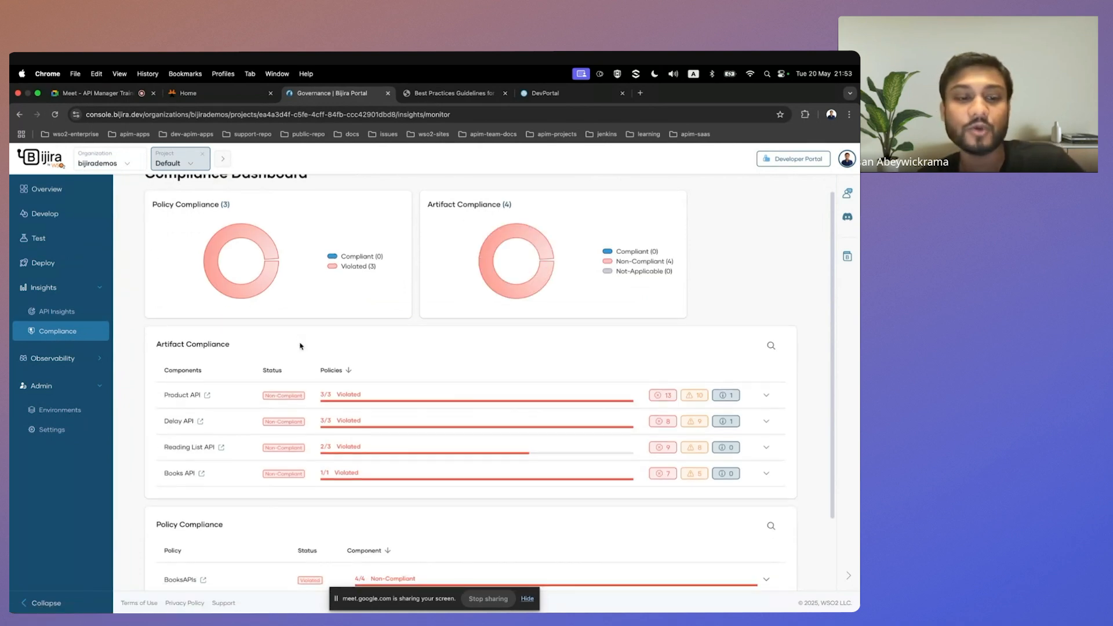
{"action": "scroll", "coordinate": [301, 346], "scroll_direction": "up", "scroll_amount": 1}
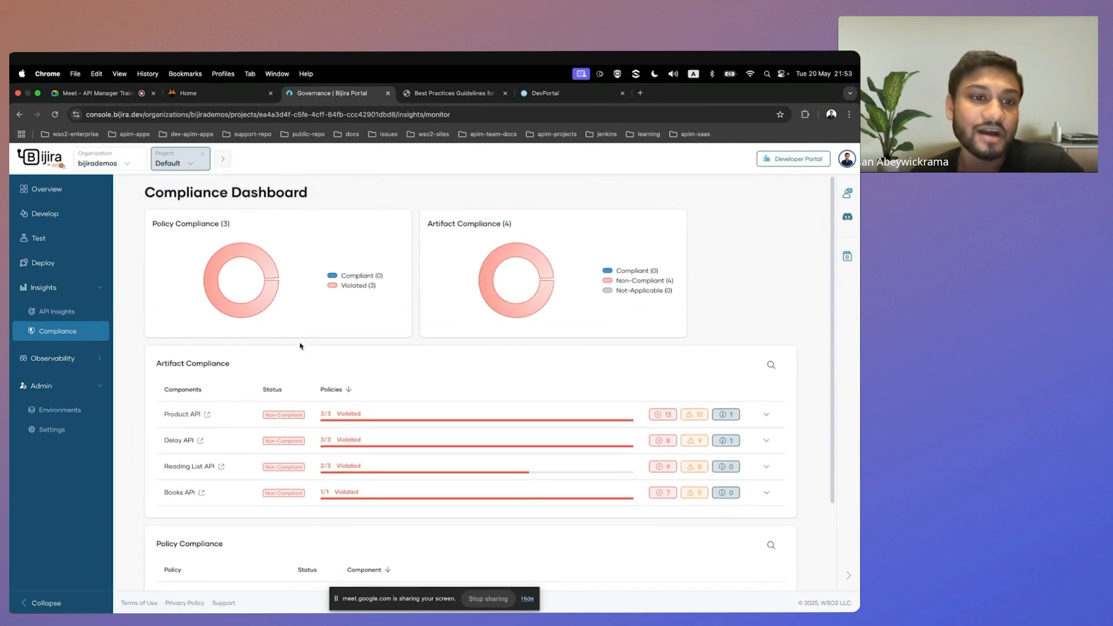
{"action": "scroll", "coordinate": [355, 382], "scroll_direction": "down", "scroll_amount": 1}
{"action": "scroll", "coordinate": [355, 382], "scroll_direction": "up", "scroll_amount": 1}
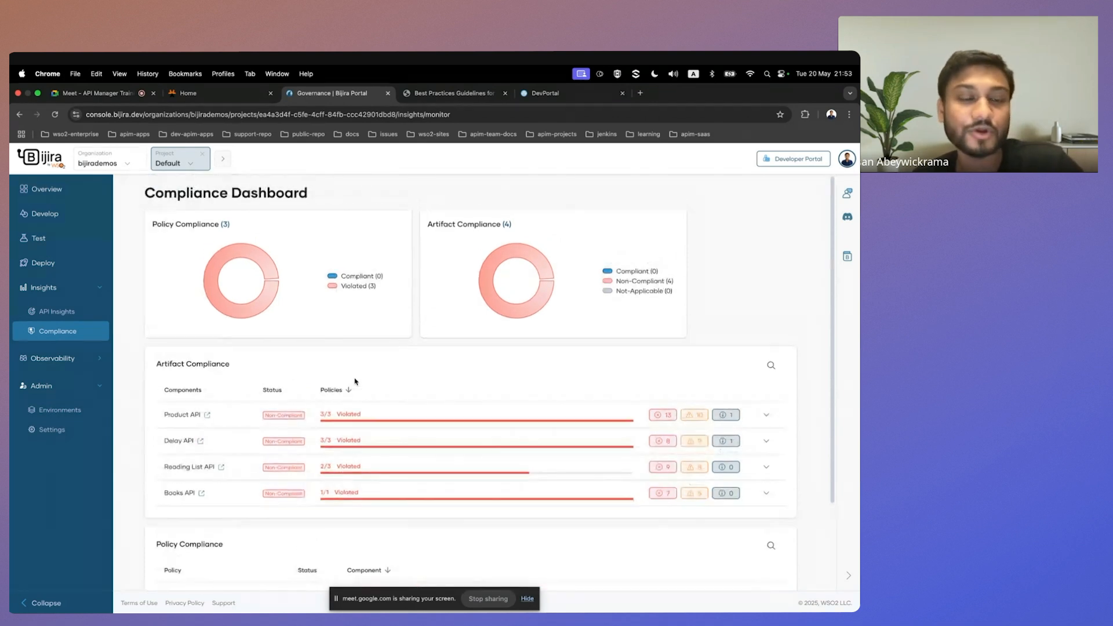
{"action": "scroll", "coordinate": [366, 365], "scroll_direction": "down", "scroll_amount": 1}
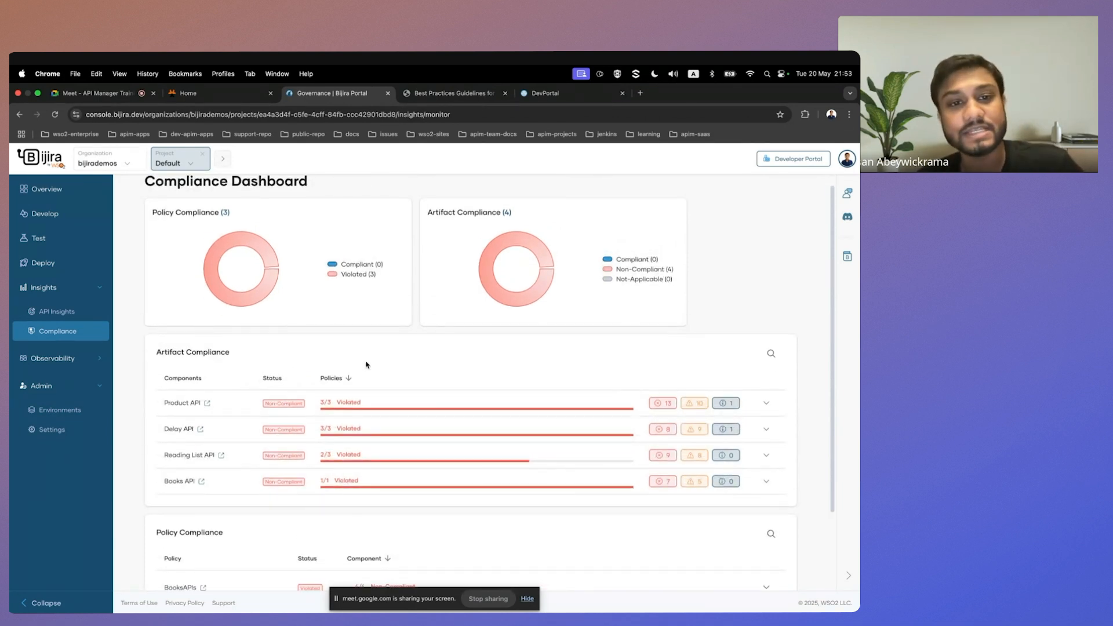
{"action": "scroll", "coordinate": [366, 365], "scroll_direction": "down", "scroll_amount": 1}
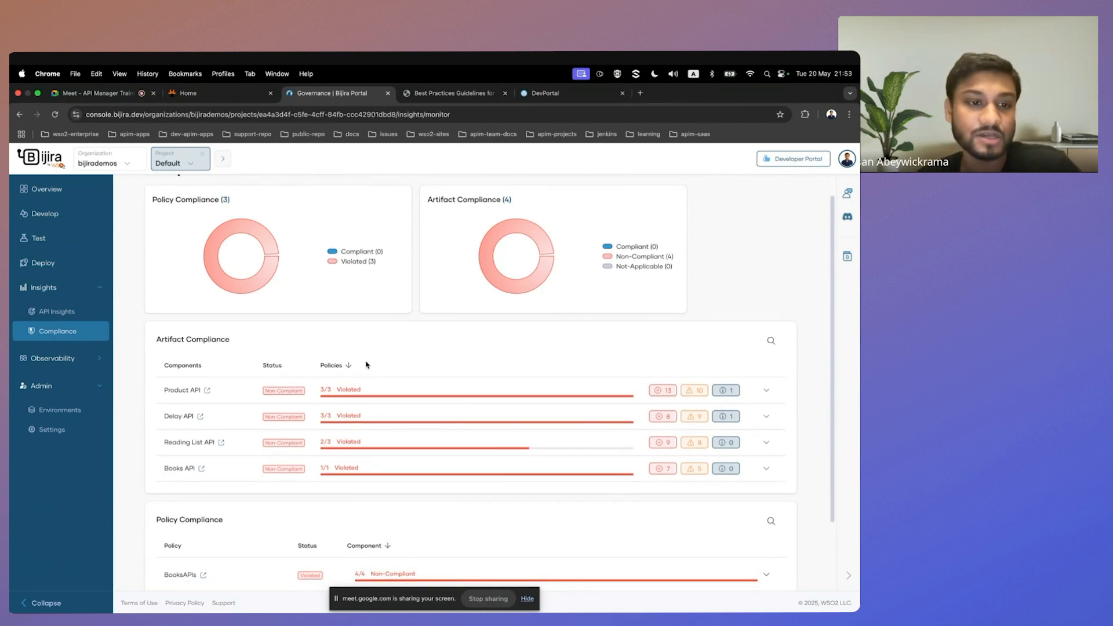
{"action": "scroll", "coordinate": [367, 365], "scroll_direction": "down", "scroll_amount": 1}
{"action": "scroll", "coordinate": [214, 414], "scroll_direction": "down", "scroll_amount": 1}
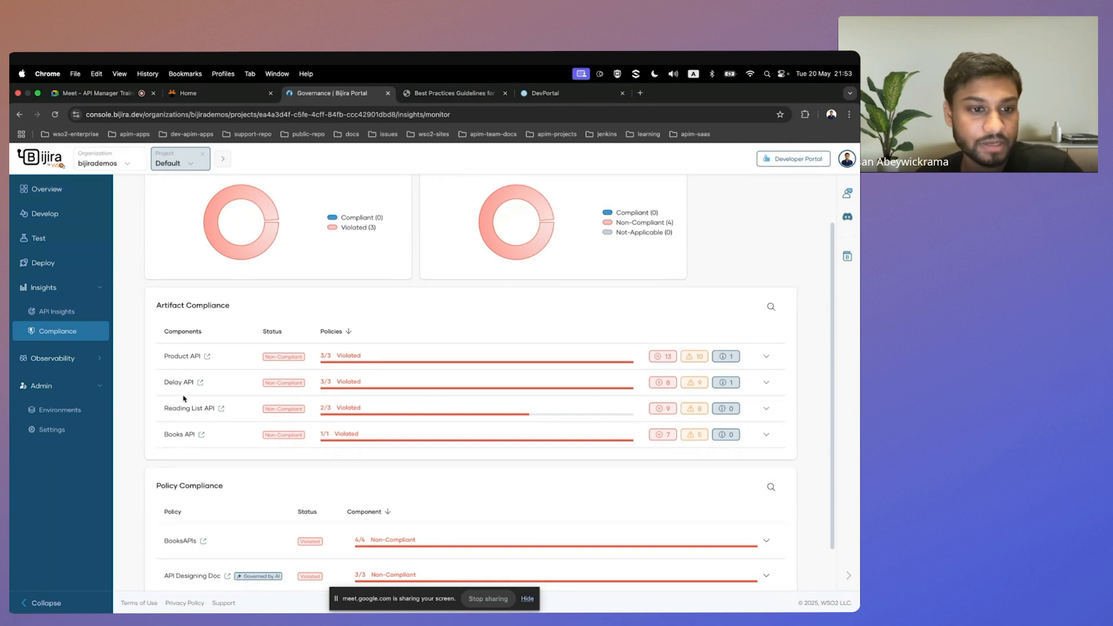
Expand Books API under Artifact Compliance and examine the BooksAPIs policy's OWASP Top 10 and WSO2 API Design Guidelines rulesets.
{"action": "left_click_drag", "start_coordinate": [164, 434], "coordinate": [197, 435]}
{"action": "scroll", "coordinate": [367, 432], "scroll_direction": "down", "scroll_amount": 1}
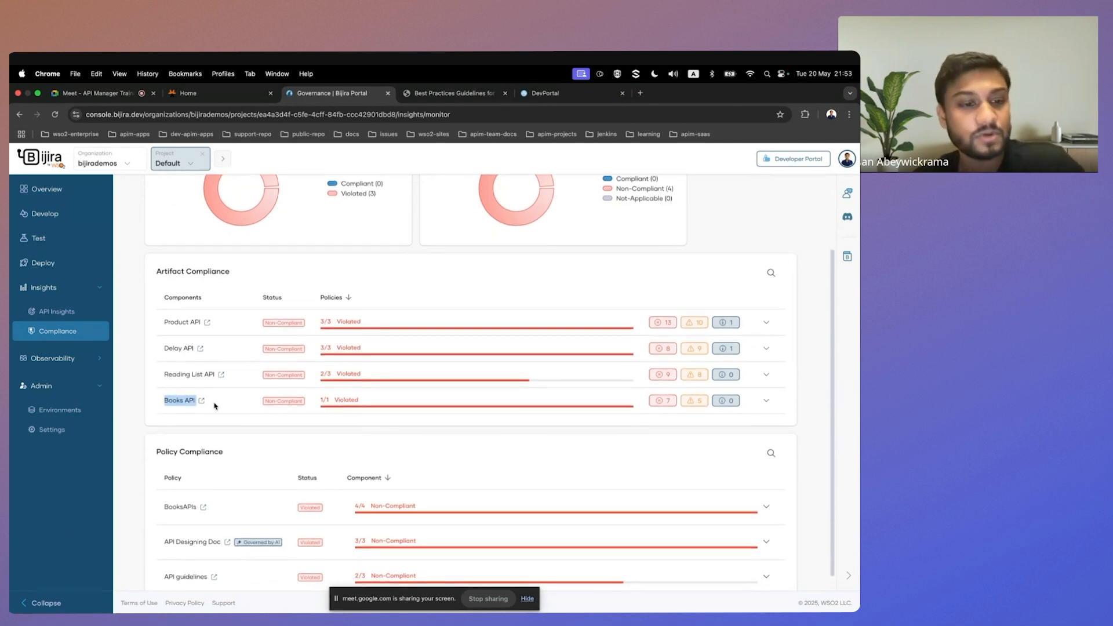
{"action": "left_click", "coordinate": [765, 402]}
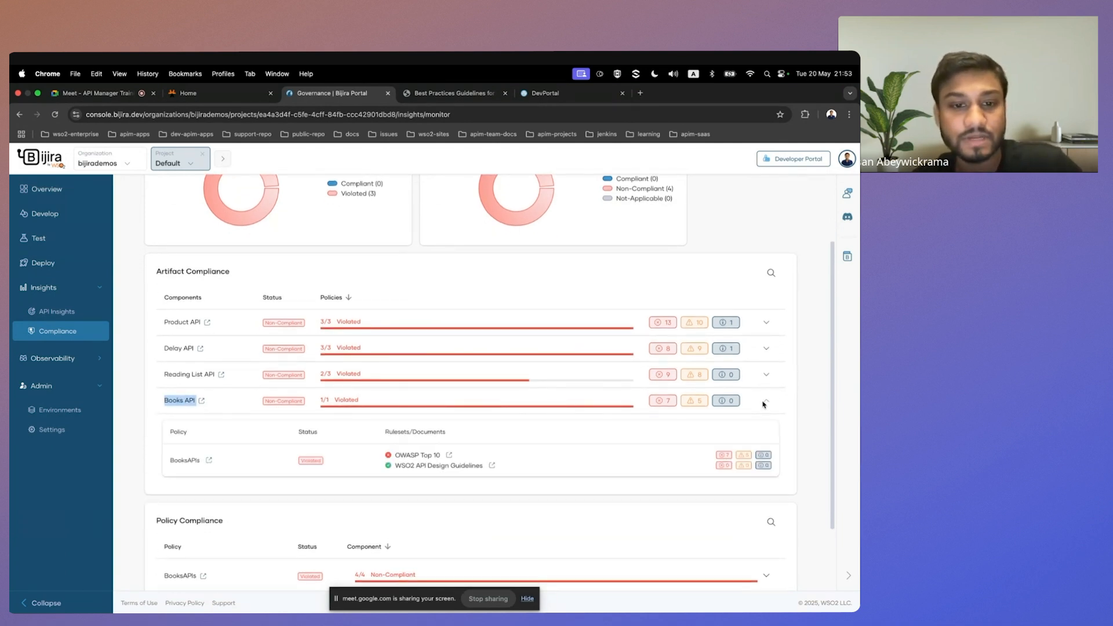
{"action": "double_click", "coordinate": [186, 460]}
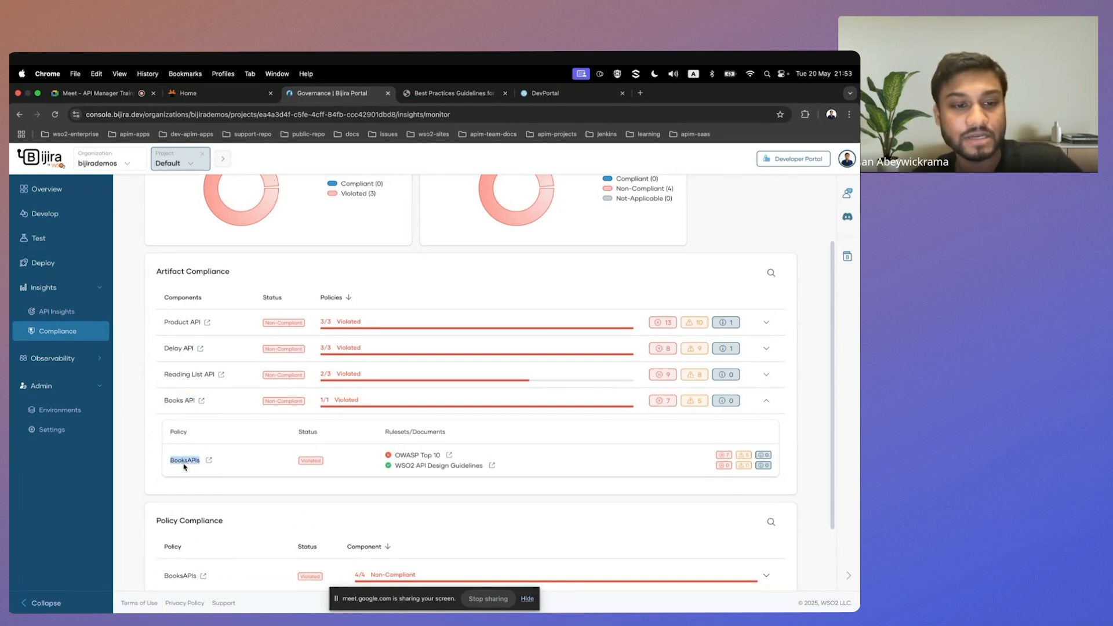
{"action": "scroll", "coordinate": [407, 471], "scroll_direction": "up", "scroll_amount": 1}
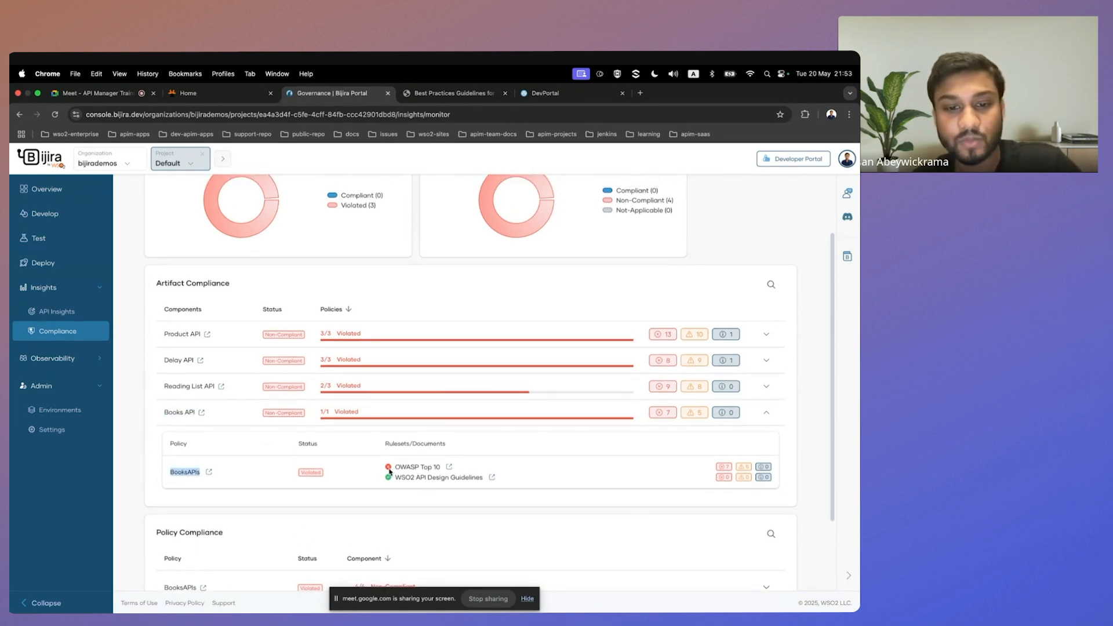
{"action": "left_click_drag", "start_coordinate": [395, 477], "coordinate": [484, 479]}
{"action": "left_click_drag", "start_coordinate": [395, 467], "coordinate": [441, 471]}
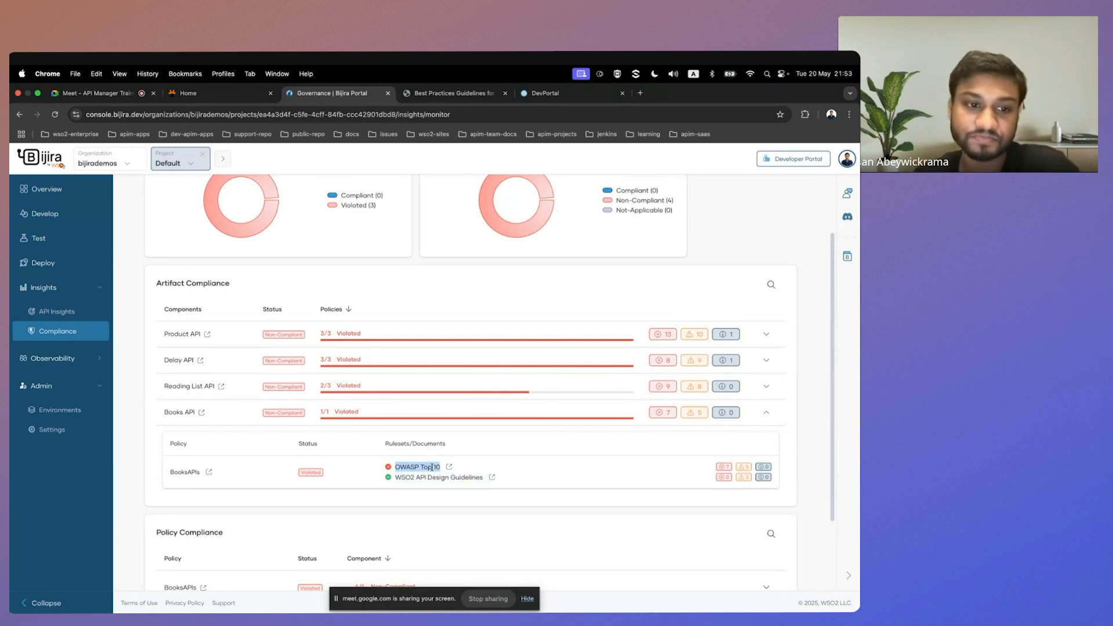
Open the Books API's own Compliance dashboard and review its OWASP Top 10 rule errors.
{"action": "left_click", "coordinate": [202, 413]}
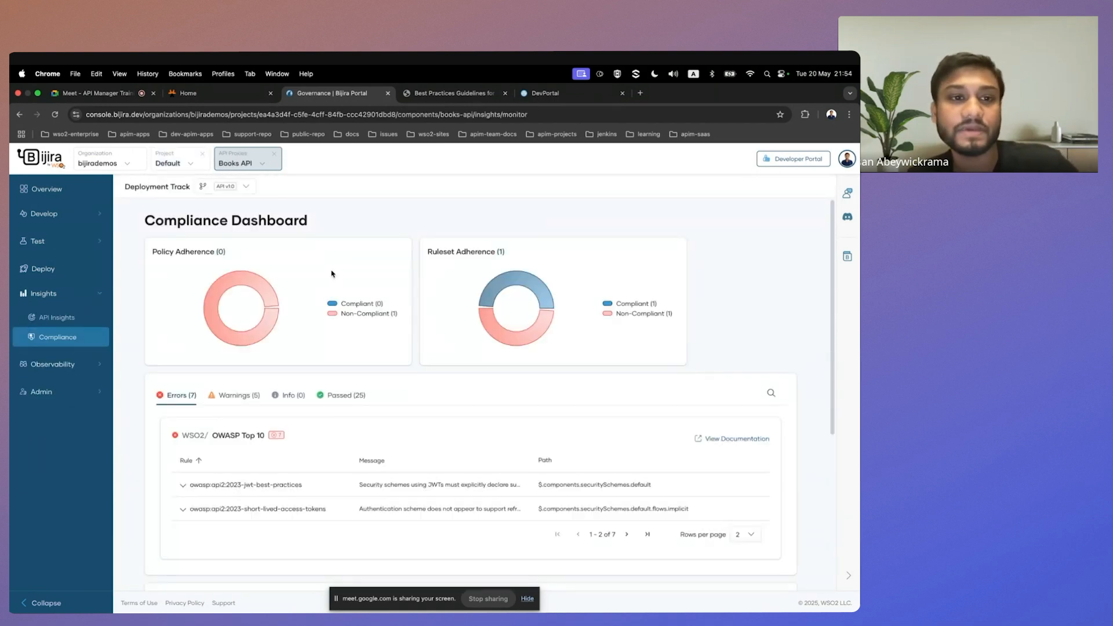
{"action": "scroll", "coordinate": [325, 289], "scroll_direction": "down", "scroll_amount": 1}
{"action": "scroll", "coordinate": [281, 405], "scroll_direction": "down", "scroll_amount": 1}
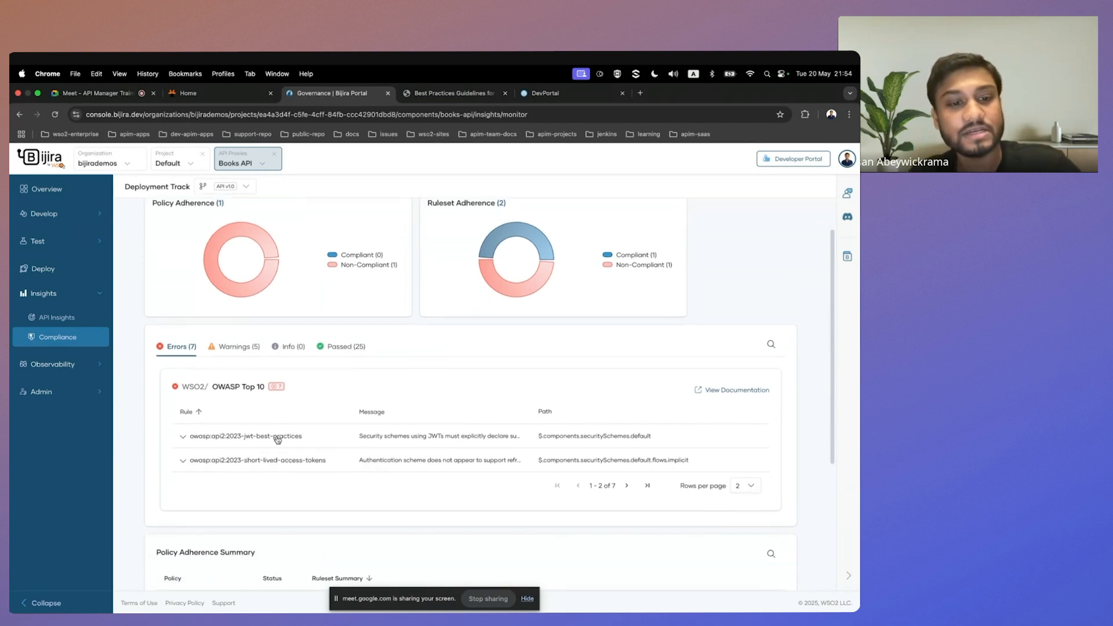
{"action": "scroll", "coordinate": [277, 439], "scroll_direction": "down", "scroll_amount": 1}
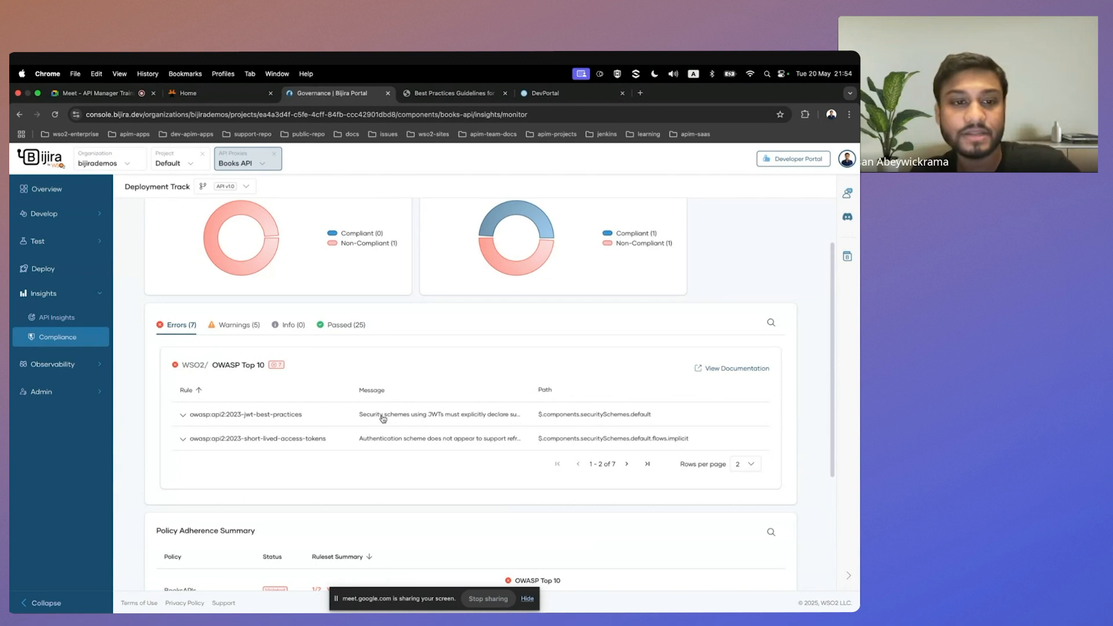
Review the Books API's warnings and passed rules, advancing to the second page of passed WSO2 API Design Guidelines rules.
{"action": "left_click", "coordinate": [233, 326]}
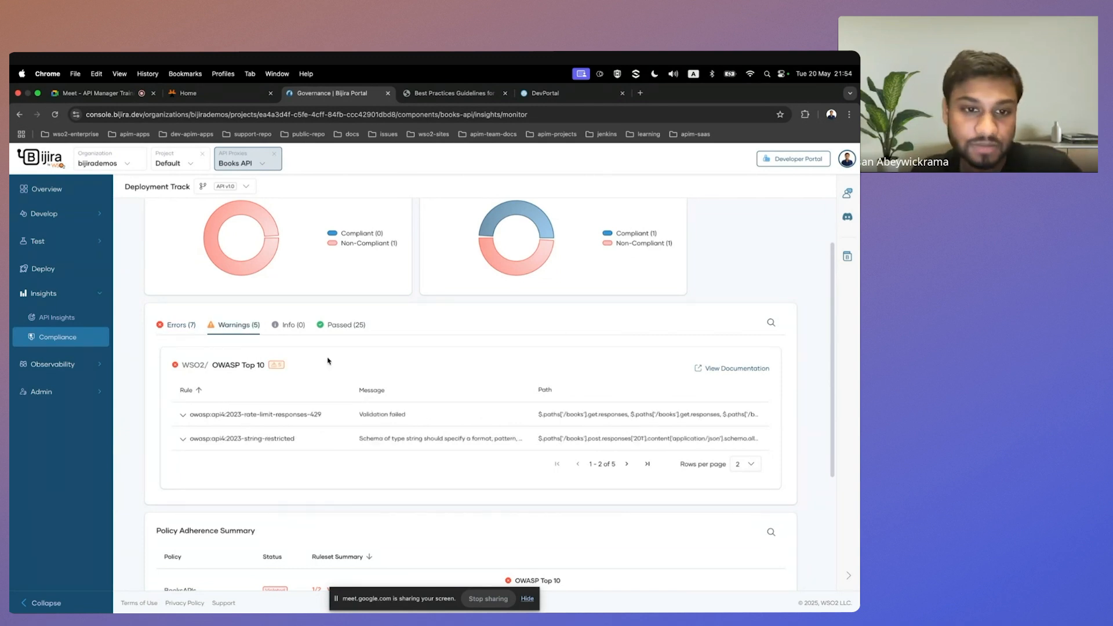
{"action": "left_click", "coordinate": [344, 326]}
{"action": "scroll", "coordinate": [339, 458], "scroll_direction": "down", "scroll_amount": 1}
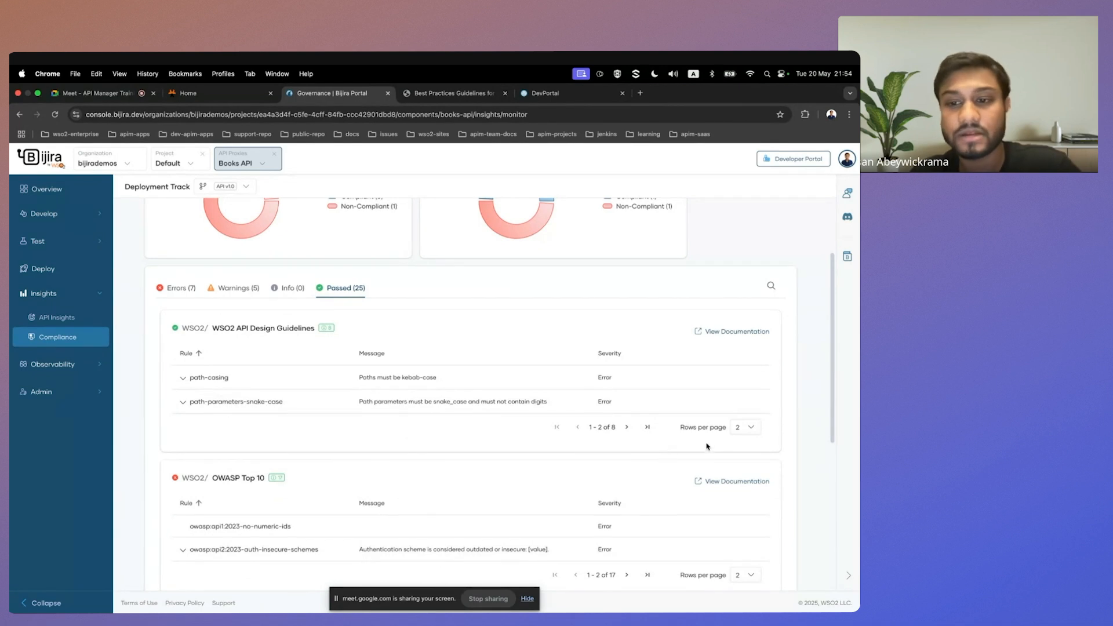
{"action": "left_click", "coordinate": [627, 427]}
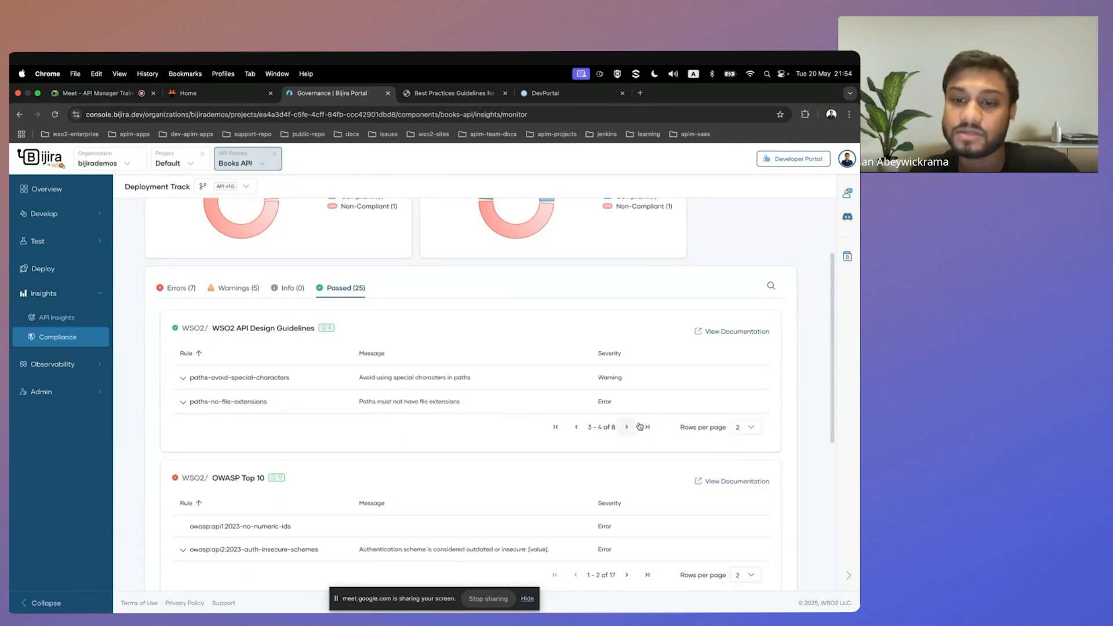
Inspect the passed paths-avoid-special-characters rule and return to the Books API's list of errors.
{"action": "scroll", "coordinate": [583, 400], "scroll_direction": "up", "scroll_amount": 4}
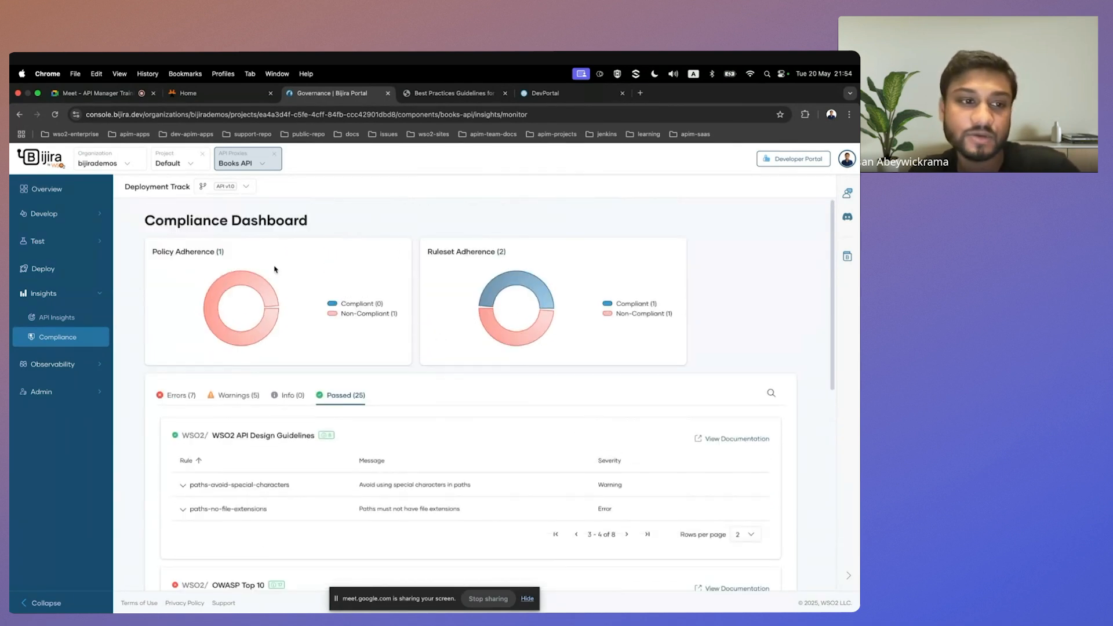
{"action": "scroll", "coordinate": [273, 333], "scroll_direction": "down", "scroll_amount": 10}
{"action": "scroll", "coordinate": [273, 336], "scroll_direction": "up", "scroll_amount": 10}
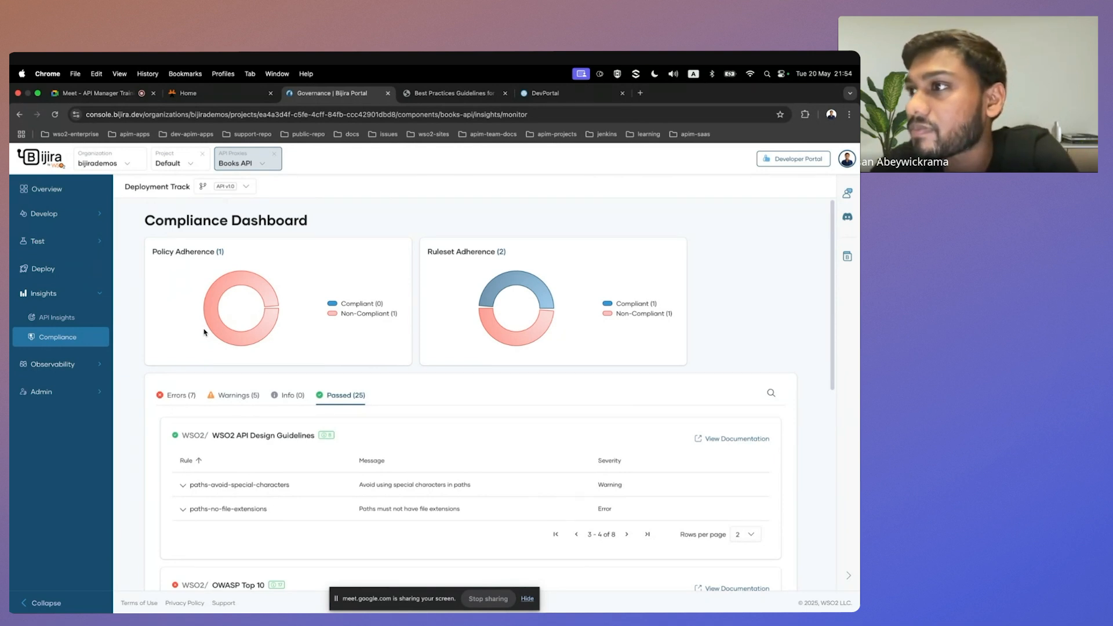
{"action": "scroll", "coordinate": [204, 333], "scroll_direction": "down", "scroll_amount": 3}
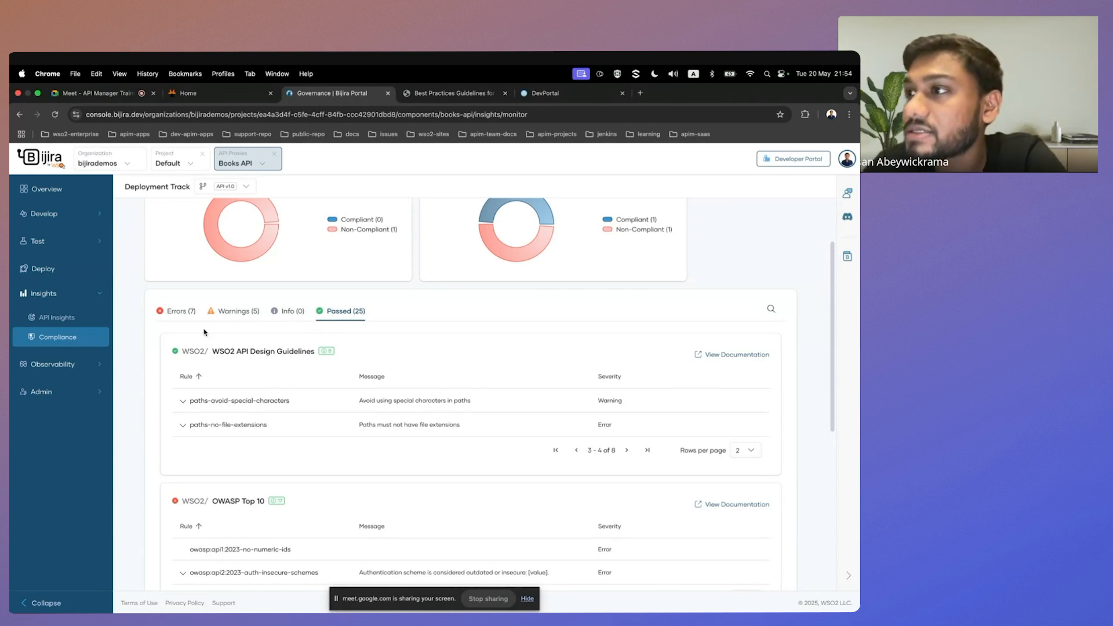
{"action": "scroll", "coordinate": [204, 332], "scroll_direction": "down", "scroll_amount": 2}
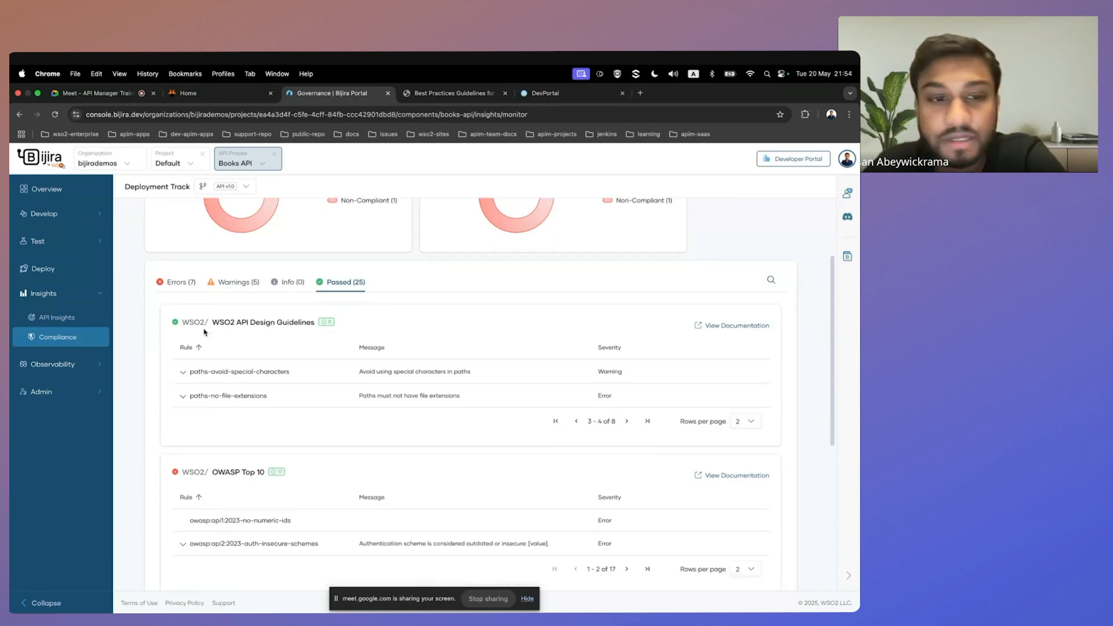
{"action": "left_click", "coordinate": [184, 357]}
{"action": "left_click", "coordinate": [186, 268]}
{"action": "scroll", "coordinate": [232, 360], "scroll_direction": "up", "scroll_amount": 5}
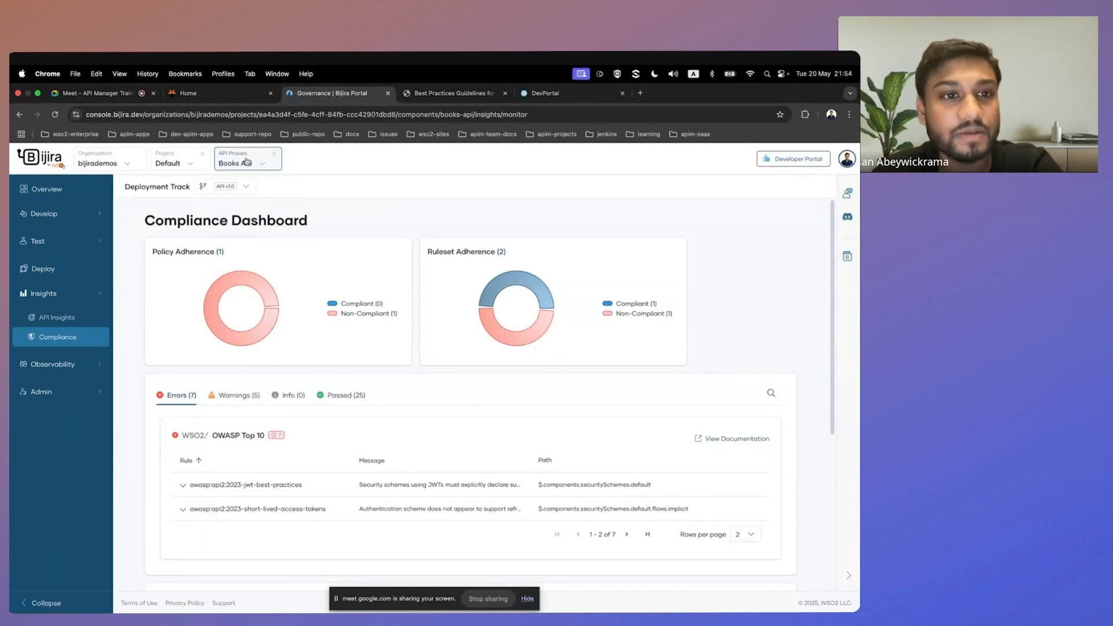
Set the OWASP Top 10 errors table to 8 rows per page and review the listed rules.
{"action": "scroll", "coordinate": [232, 400], "scroll_direction": "down", "scroll_amount": 2}
{"action": "scroll", "coordinate": [200, 400], "scroll_direction": "down", "scroll_amount": 1}
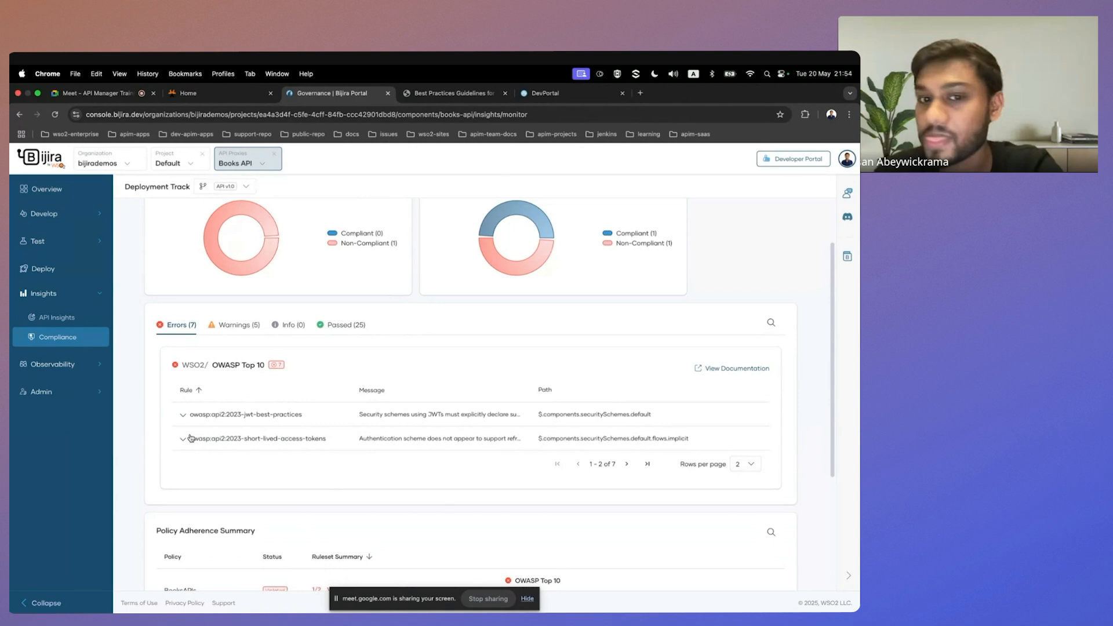
{"action": "scroll", "coordinate": [255, 458], "scroll_direction": "down", "scroll_amount": 2}
{"action": "left_click", "coordinate": [745, 407]}
{"action": "left_click", "coordinate": [741, 455]}
{"action": "scroll", "coordinate": [567, 432], "scroll_direction": "up", "scroll_amount": 1}
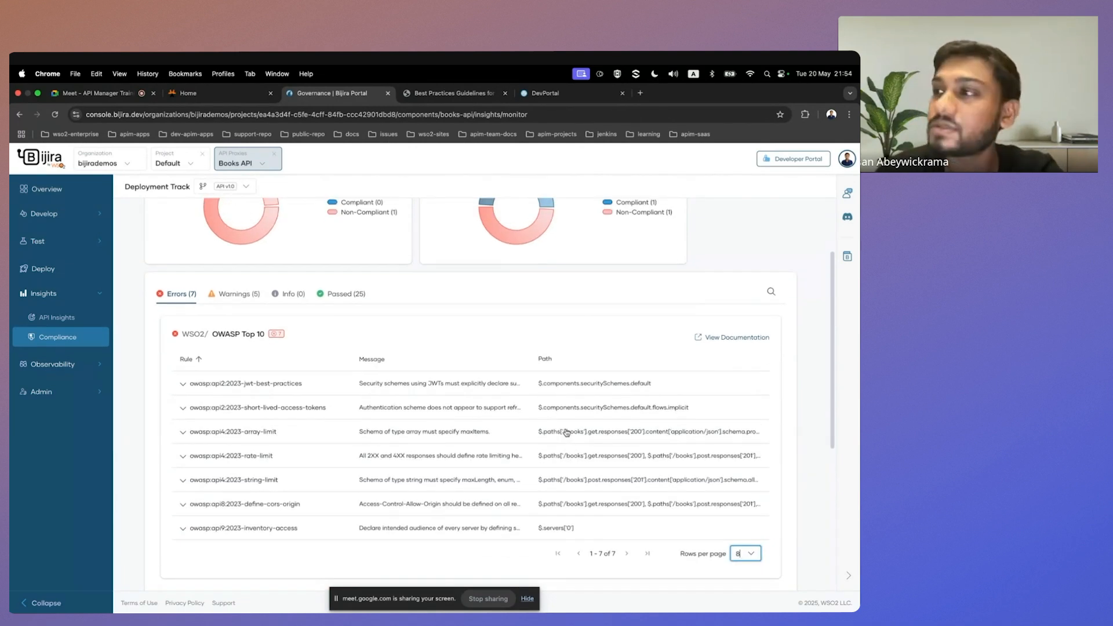
Look over the Books API's OWASP Top 10 rule errors from the list down to the policy adherence summary.
{"action": "scroll", "coordinate": [539, 434], "scroll_direction": "down", "scroll_amount": 1}
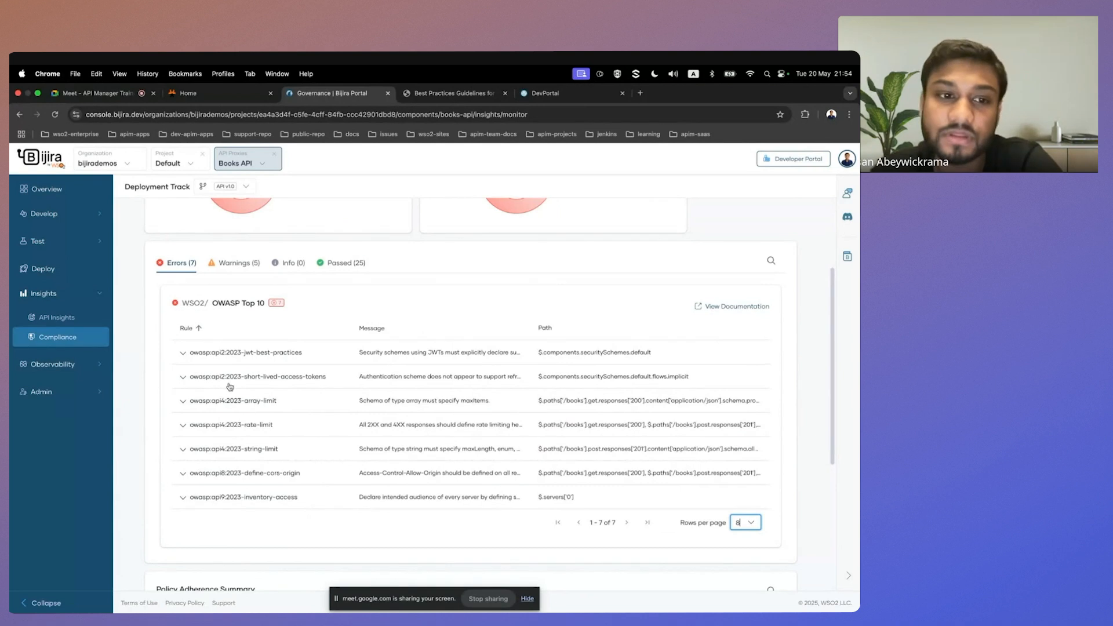
{"action": "scroll", "coordinate": [236, 363], "scroll_direction": "up", "scroll_amount": 5}
{"action": "scroll", "coordinate": [201, 248], "scroll_direction": "down", "scroll_amount": 4}
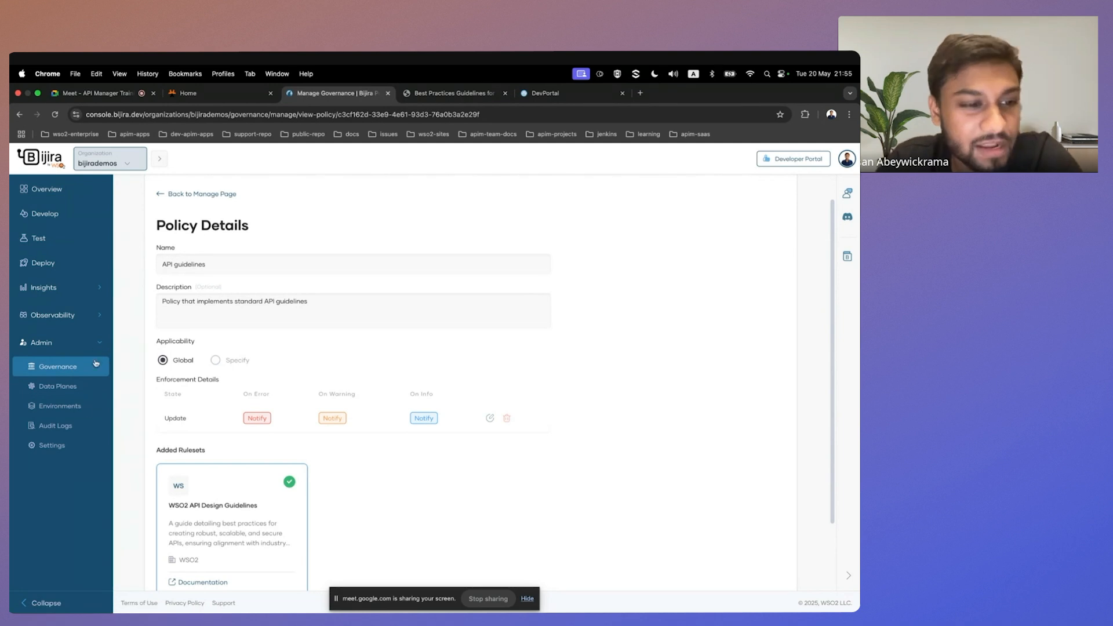
Open the Developer Portal theming page in the organization's settings.
{"action": "left_click", "coordinate": [70, 446]}
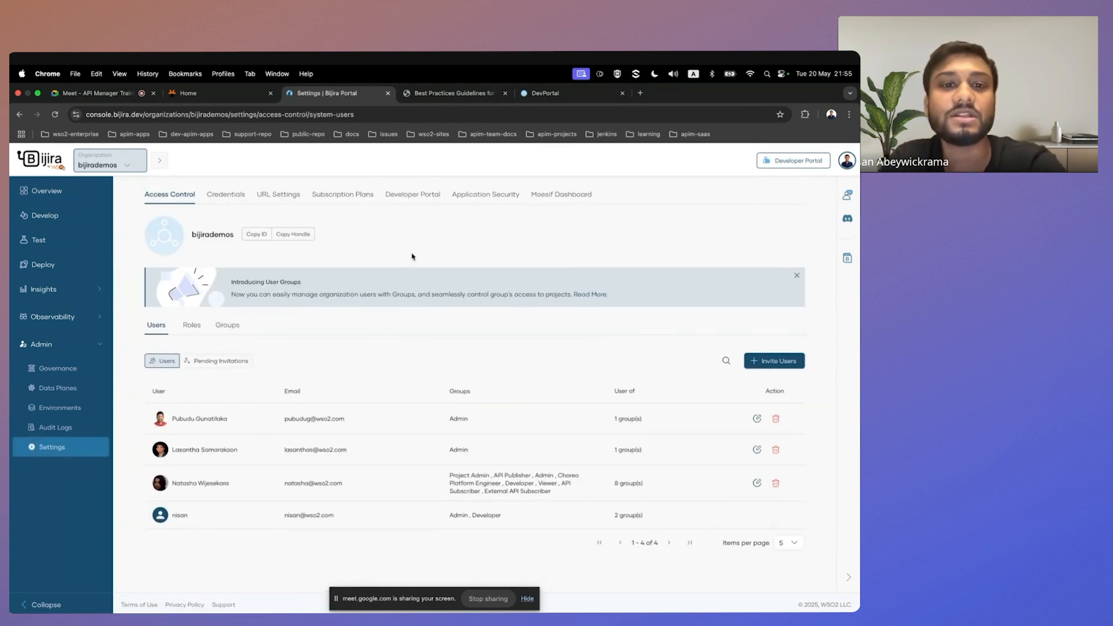
{"action": "left_click", "coordinate": [419, 198]}
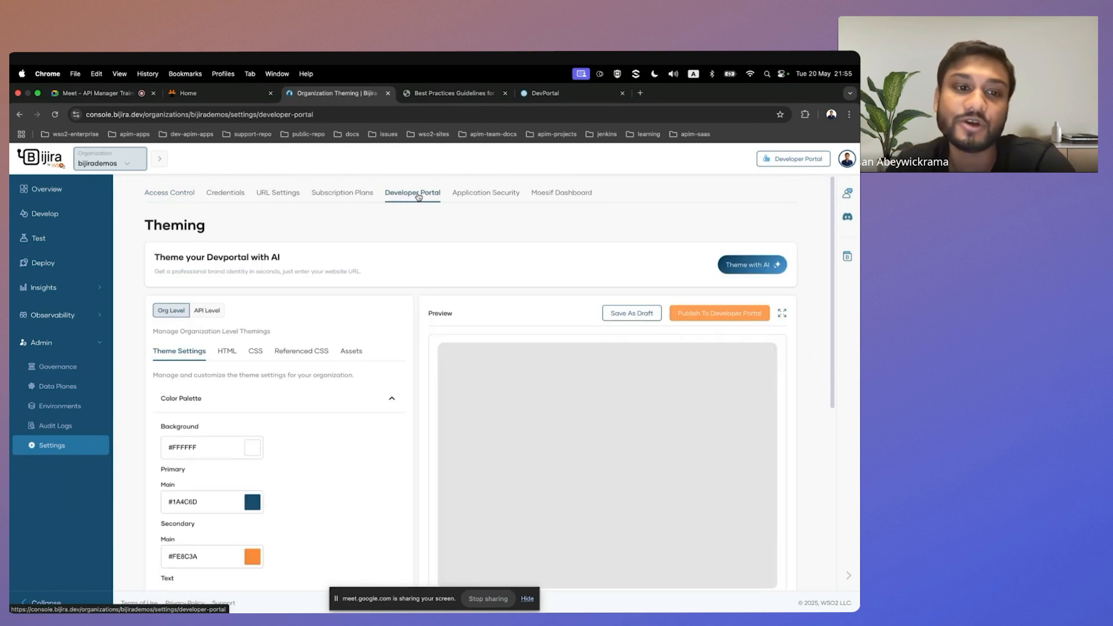
{"action": "scroll", "coordinate": [455, 283], "scroll_direction": "down", "scroll_amount": 2}
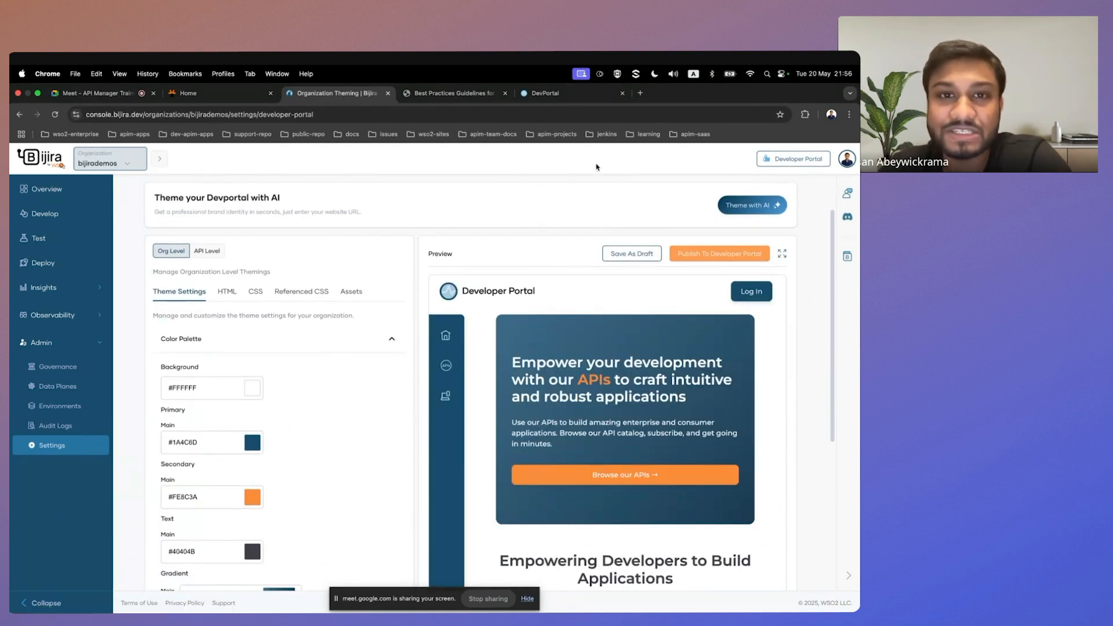
Examine the Developer Portal home page in the enlarged theme preview and restore the side-by-side layout.
{"action": "left_click", "coordinate": [783, 255]}
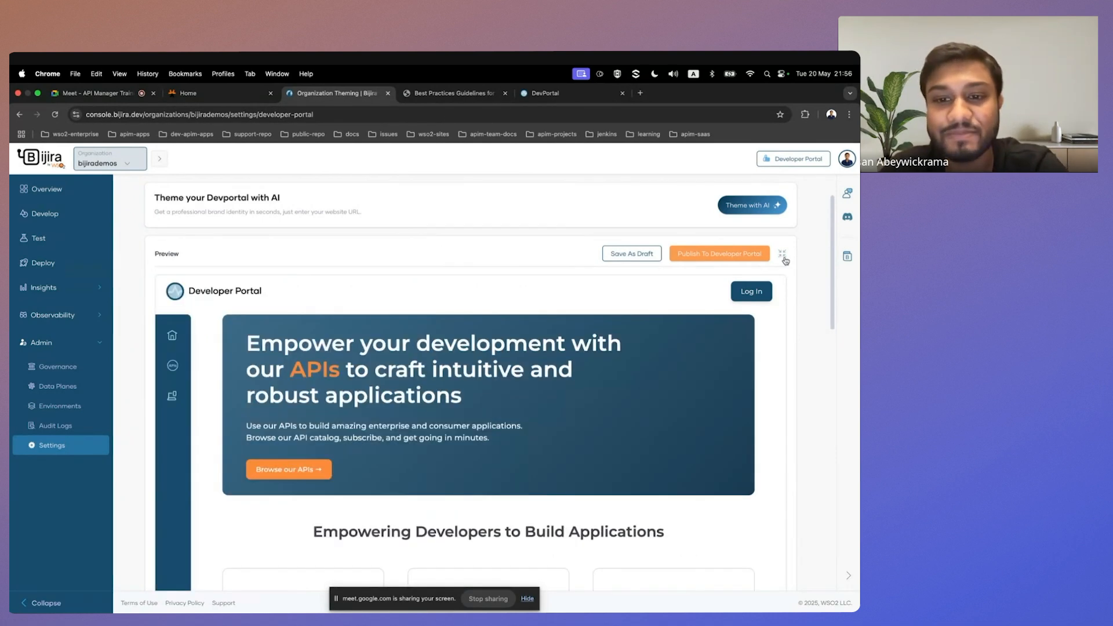
{"action": "left_click", "coordinate": [783, 256]}
{"action": "scroll", "coordinate": [806, 218], "scroll_direction": "down", "scroll_amount": 2}
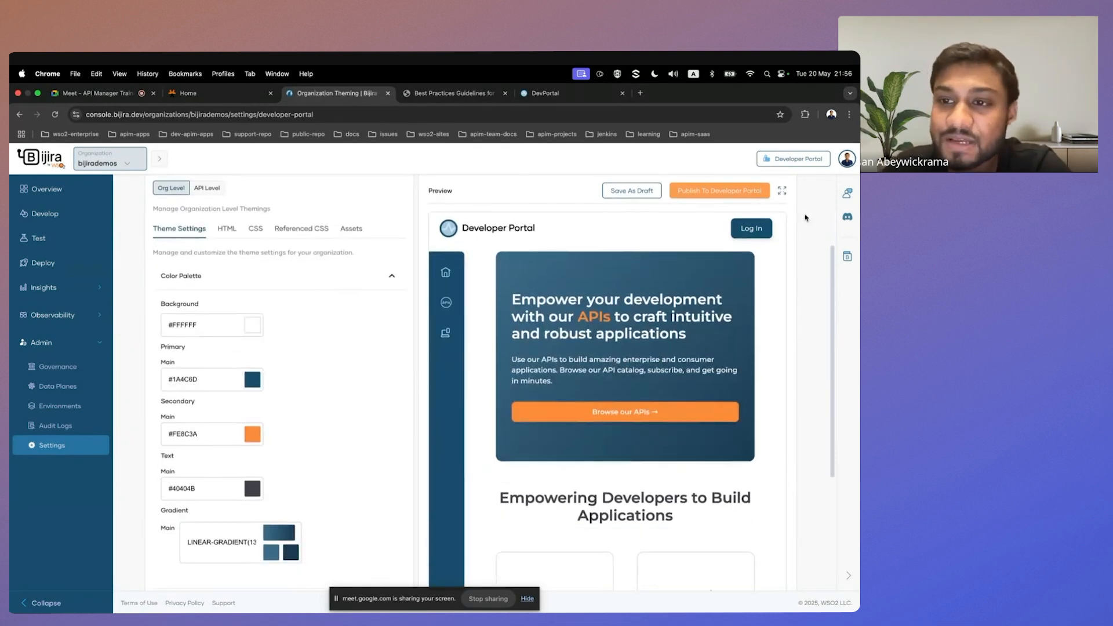
{"action": "left_click", "coordinate": [782, 191]}
{"action": "scroll", "coordinate": [383, 347], "scroll_direction": "down", "scroll_amount": 5}
{"action": "scroll", "coordinate": [382, 346], "scroll_direction": "up", "scroll_amount": 6}
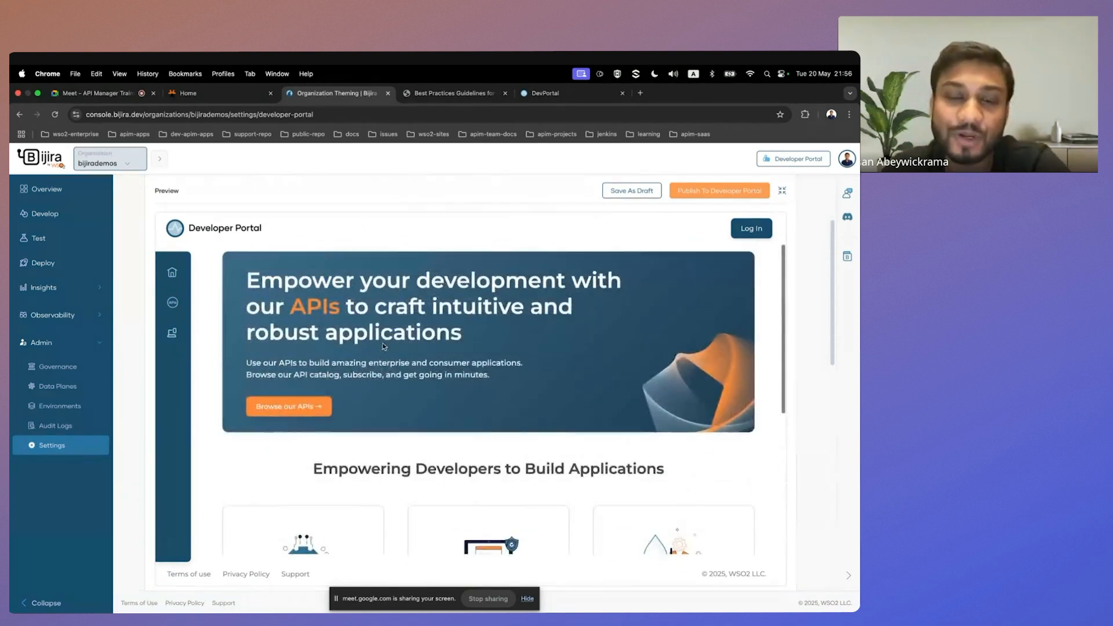
{"action": "left_click", "coordinate": [783, 222]}
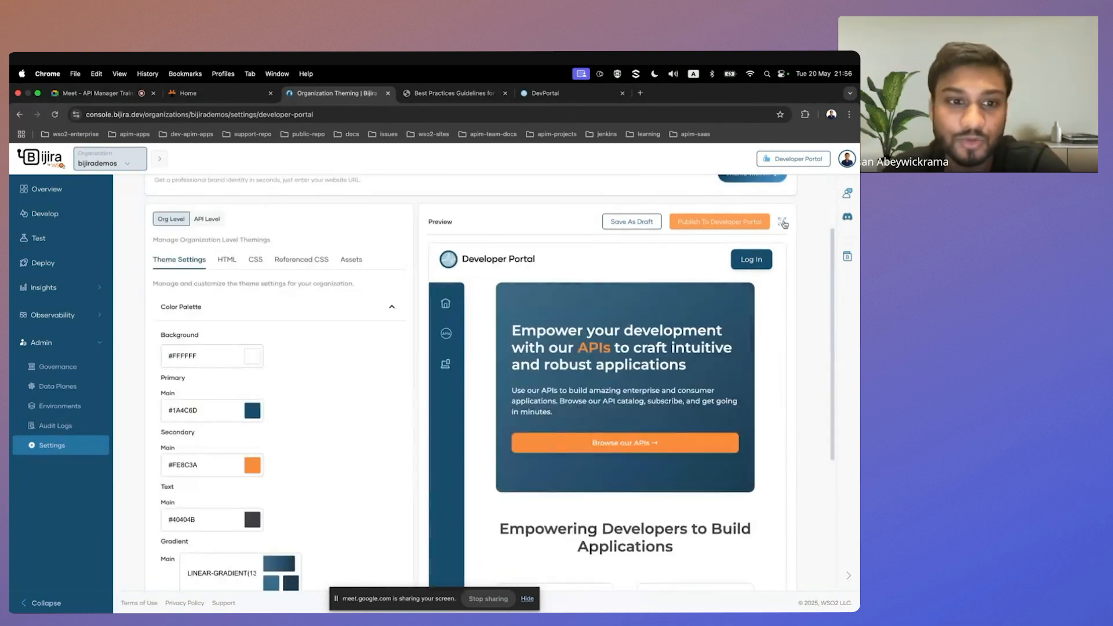
Review the organization-level colour palette settings alongside the portal preview.
{"action": "scroll", "coordinate": [292, 343], "scroll_direction": "down", "scroll_amount": 2}
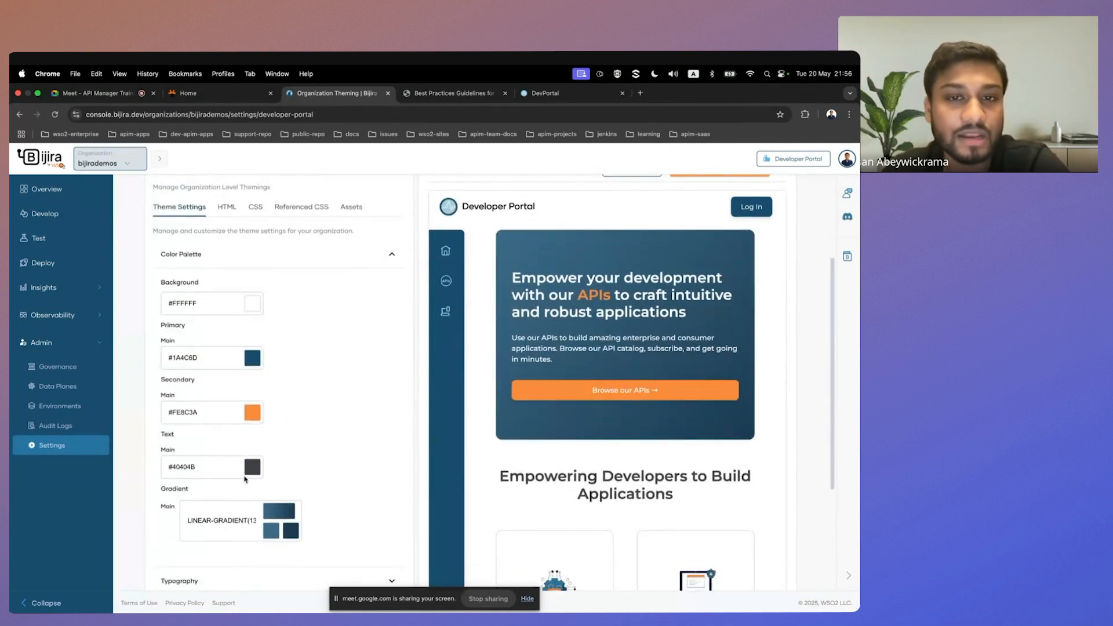
{"action": "scroll", "coordinate": [311, 363], "scroll_direction": "up", "scroll_amount": 1}
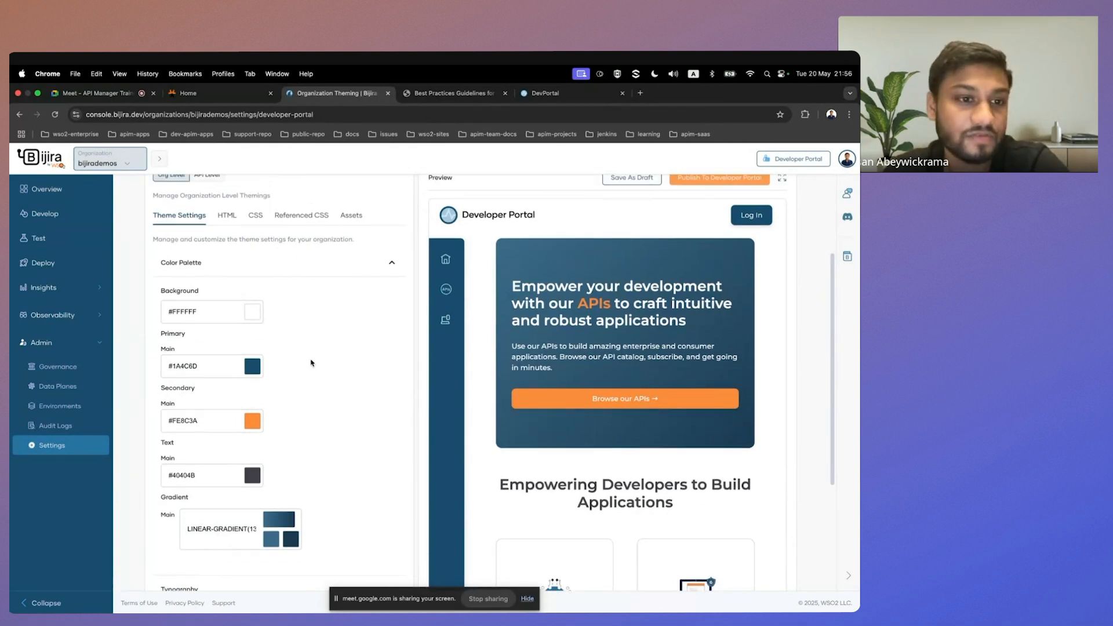
{"action": "scroll", "coordinate": [316, 360], "scroll_direction": "up", "scroll_amount": 4}
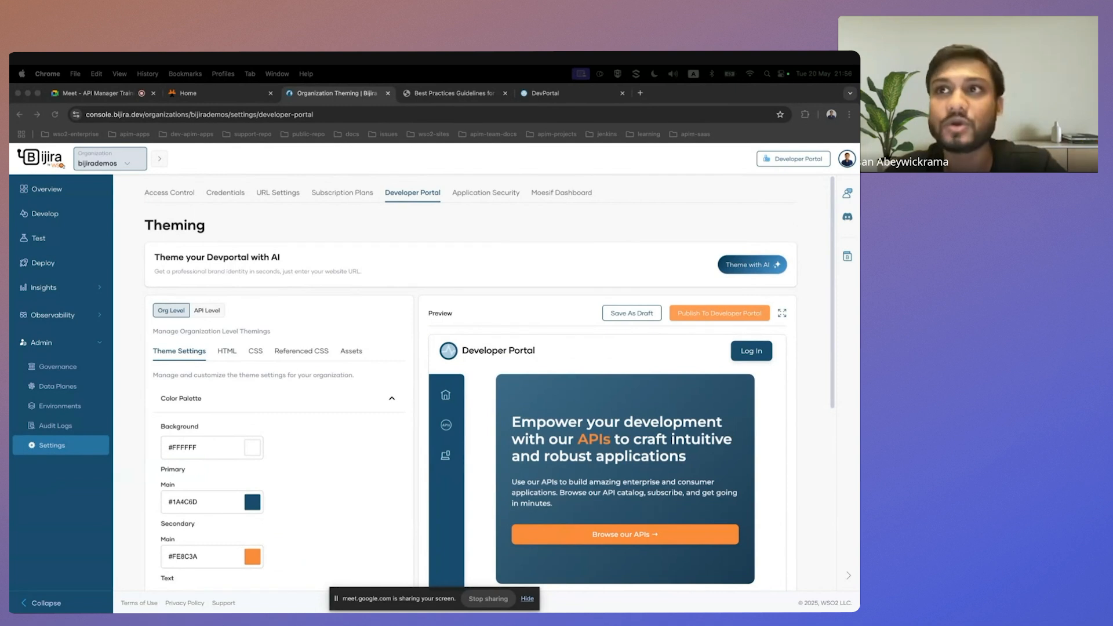
{"action": "left_click", "coordinate": [646, 238]}
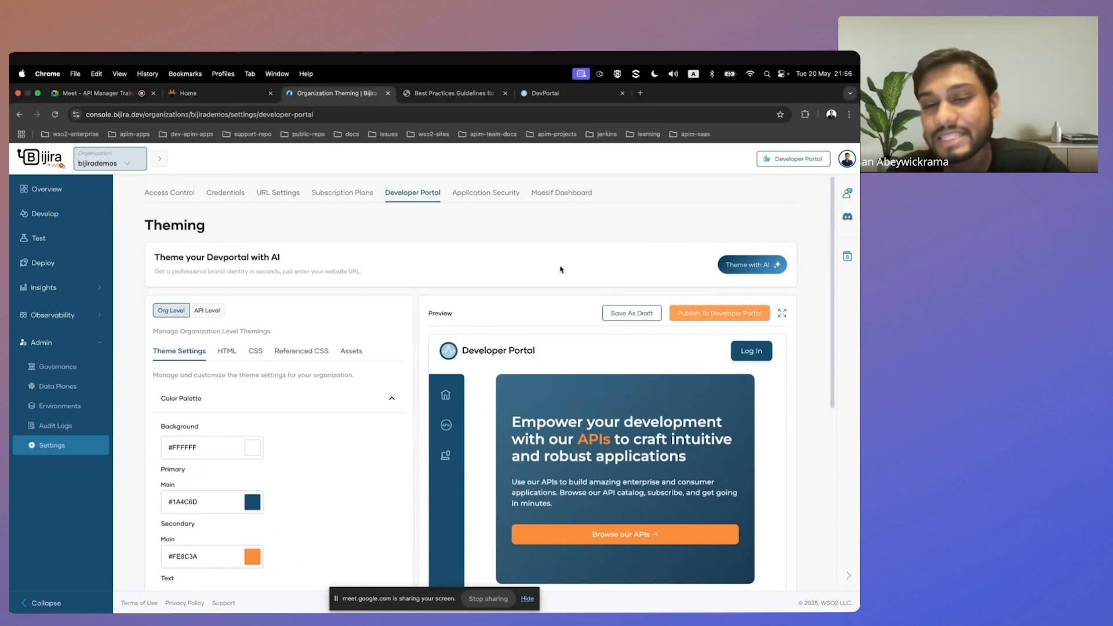
{"action": "scroll", "coordinate": [569, 339], "scroll_direction": "down", "scroll_amount": 2}
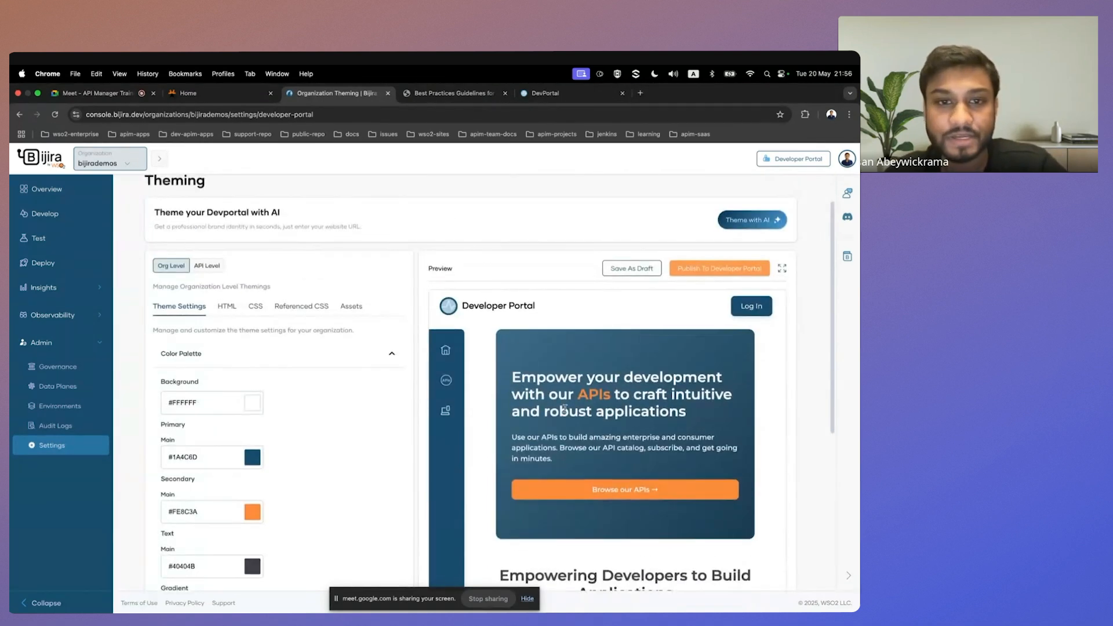
{"action": "scroll", "coordinate": [651, 228], "scroll_direction": "up", "scroll_amount": 2}
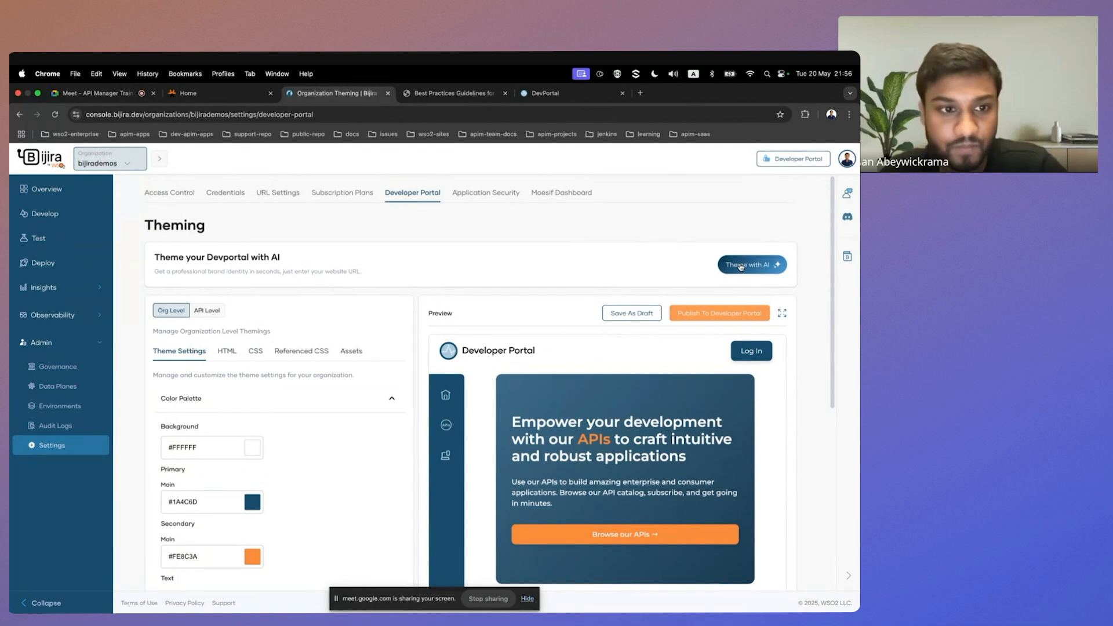
{"action": "left_click", "coordinate": [741, 266]}
{"action": "left_click", "coordinate": [422, 289]}
{"action": "type", "text": "https://www.progressive.com/"}
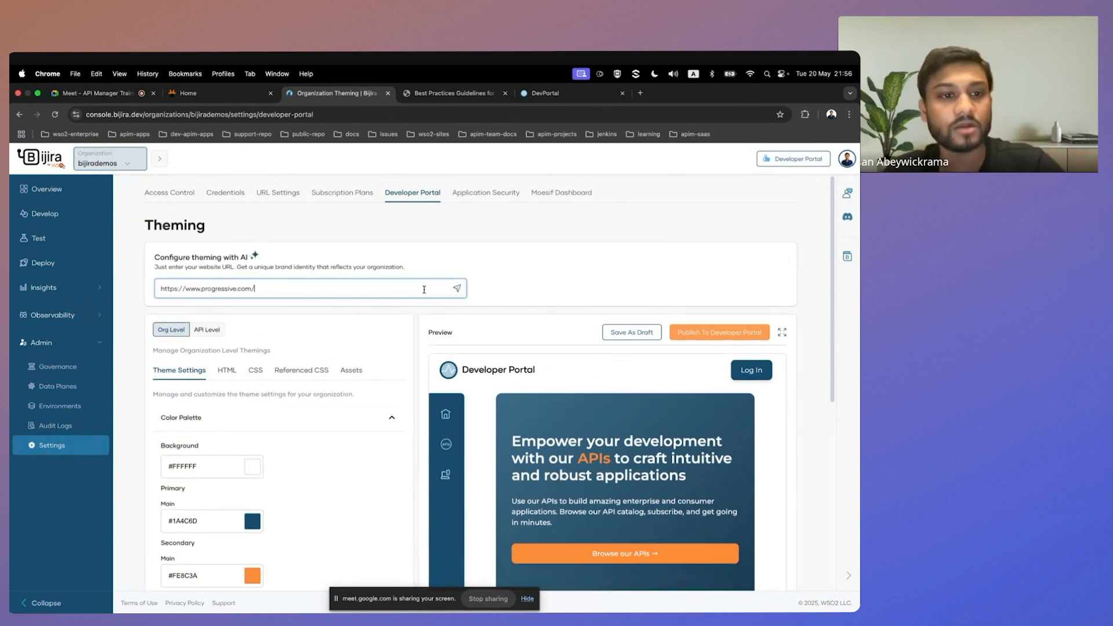
{"action": "left_click", "coordinate": [457, 291]}
{"action": "scroll", "coordinate": [510, 339], "scroll_direction": "down", "scroll_amount": 2}
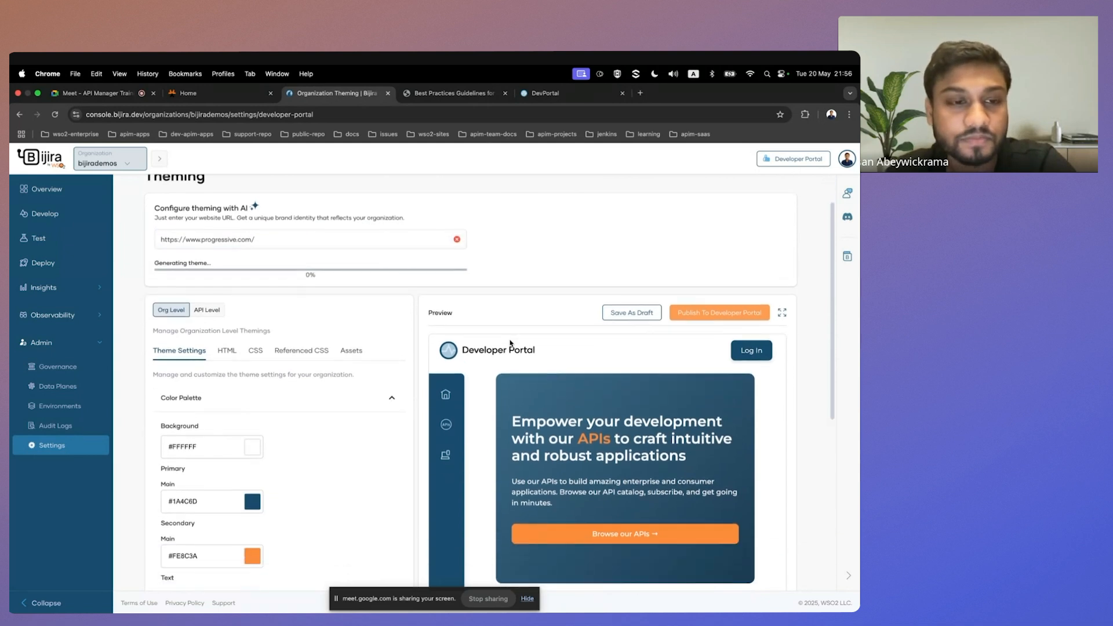
{"action": "scroll", "coordinate": [536, 297], "scroll_direction": "down", "scroll_amount": 1}
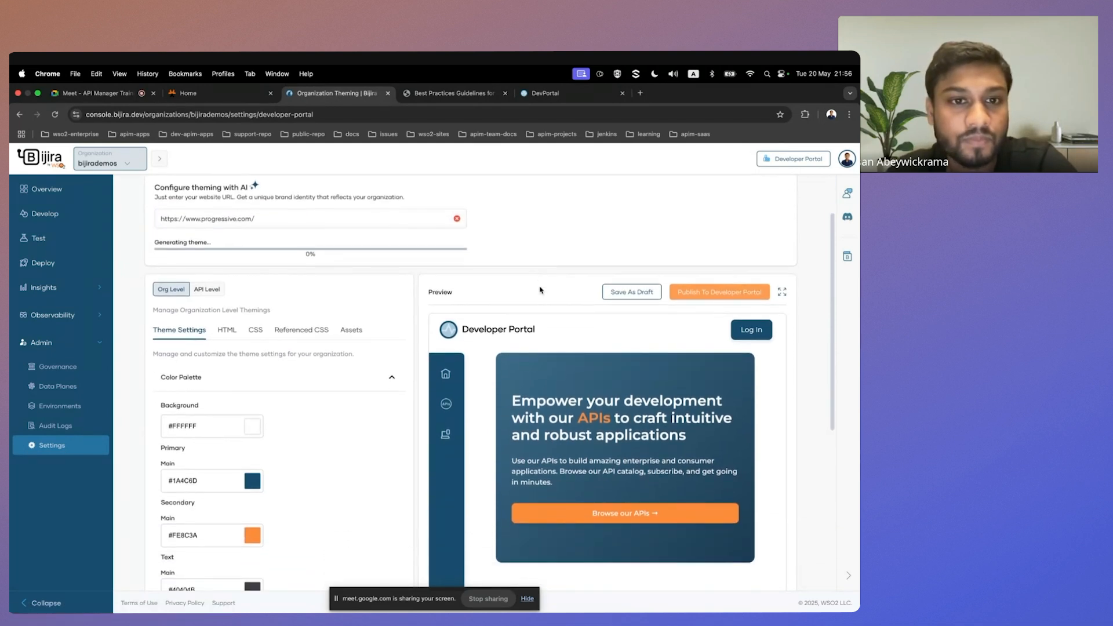
{"action": "scroll", "coordinate": [540, 290], "scroll_direction": "down", "scroll_amount": 3}
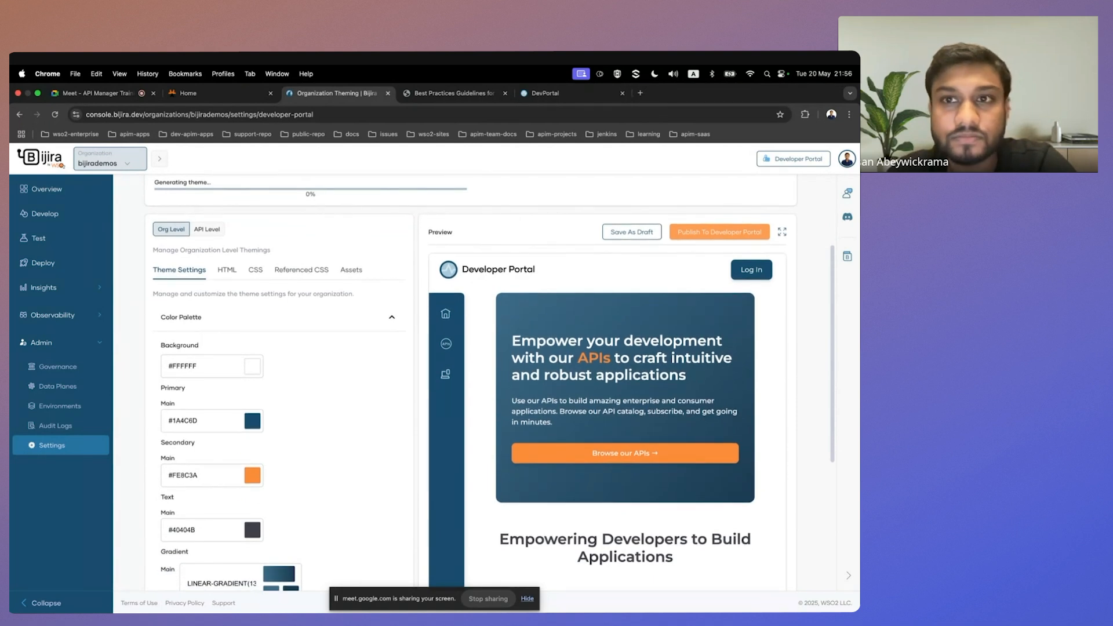
{"action": "scroll", "coordinate": [446, 435], "scroll_direction": "down", "scroll_amount": 1}
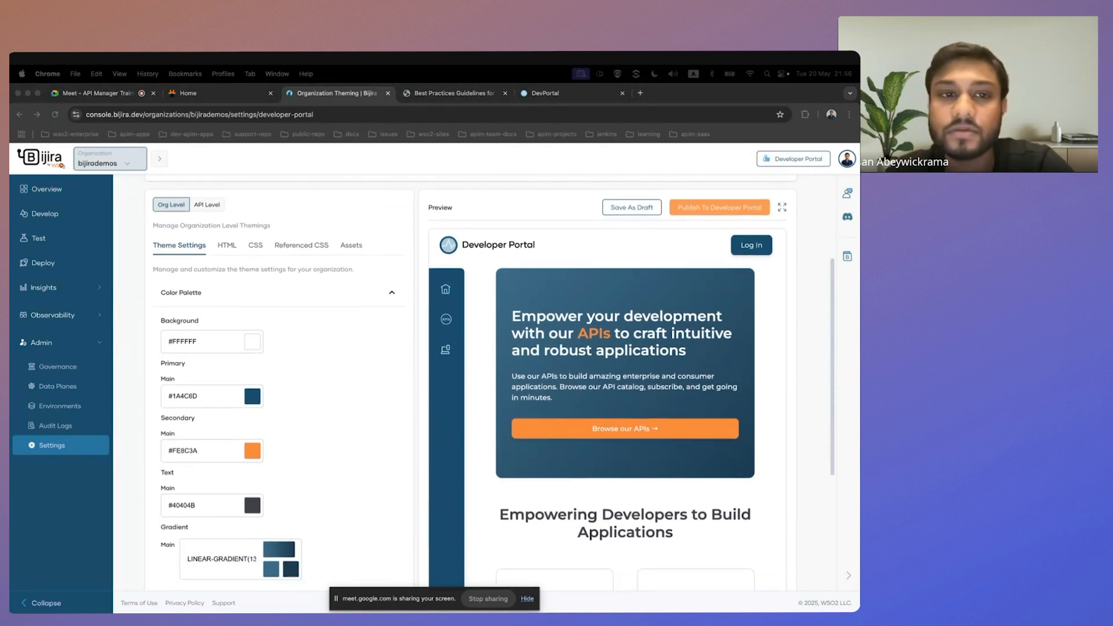
{"action": "scroll", "coordinate": [836, 347], "scroll_direction": "up", "scroll_amount": 4}
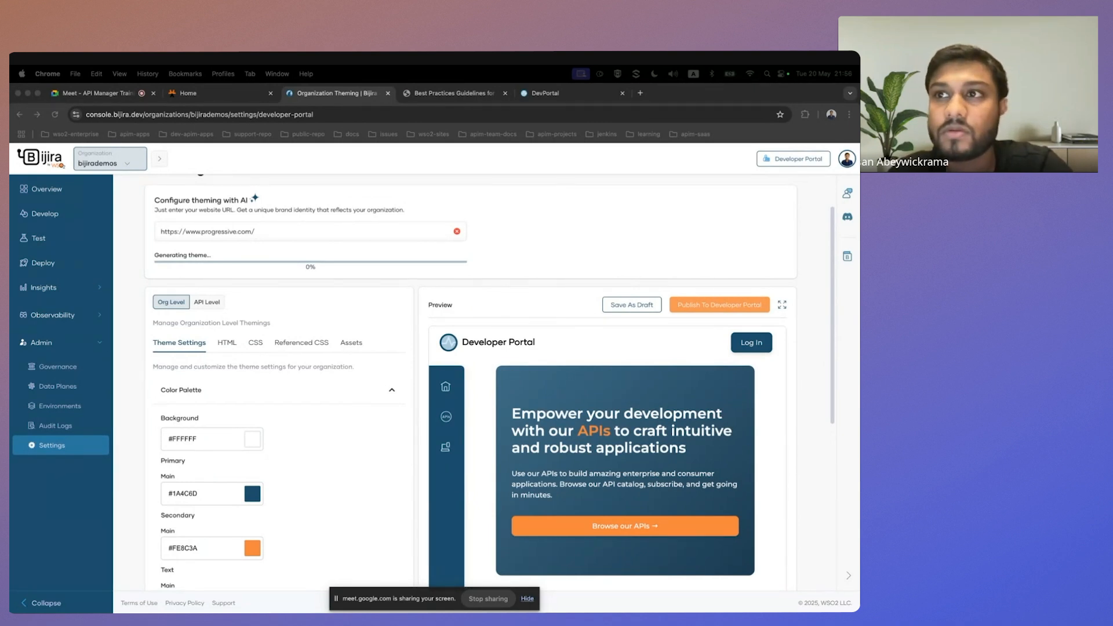
{"action": "left_click", "coordinate": [515, 257]}
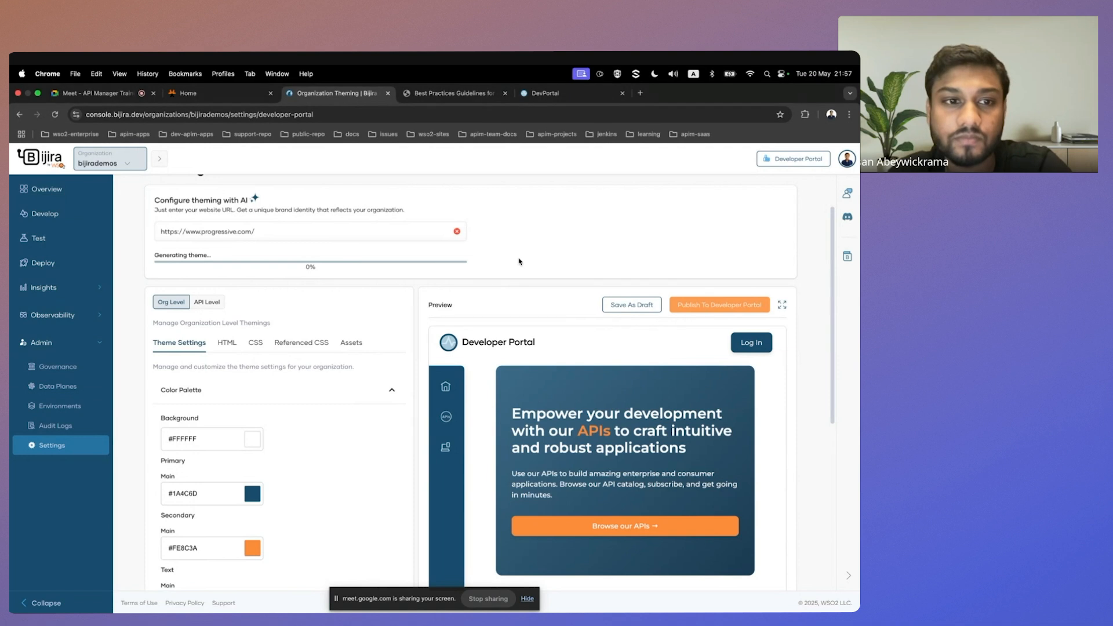
{"action": "scroll", "coordinate": [517, 258], "scroll_direction": "down", "scroll_amount": 1}
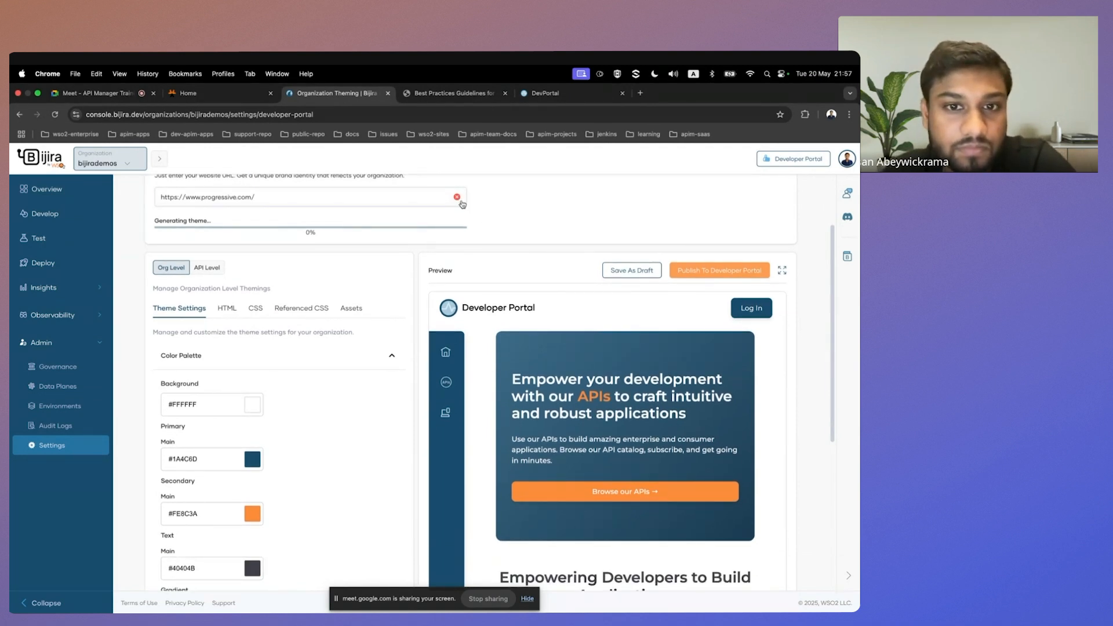
{"action": "scroll", "coordinate": [543, 311], "scroll_direction": "down", "scroll_amount": 1}
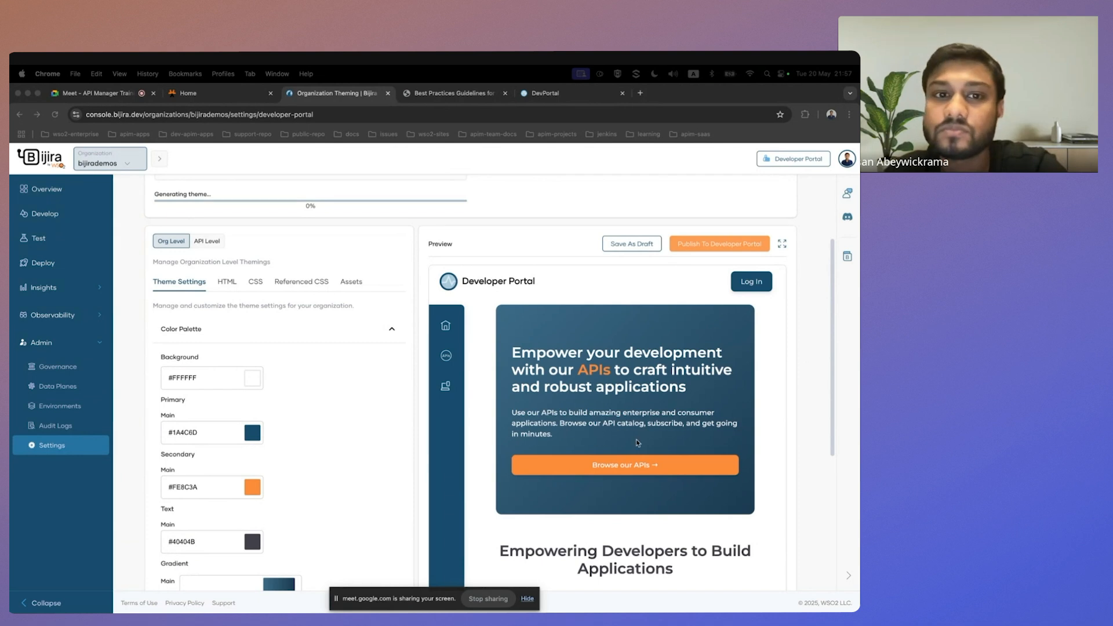
{"action": "scroll", "coordinate": [637, 442], "scroll_direction": "up", "scroll_amount": 4}
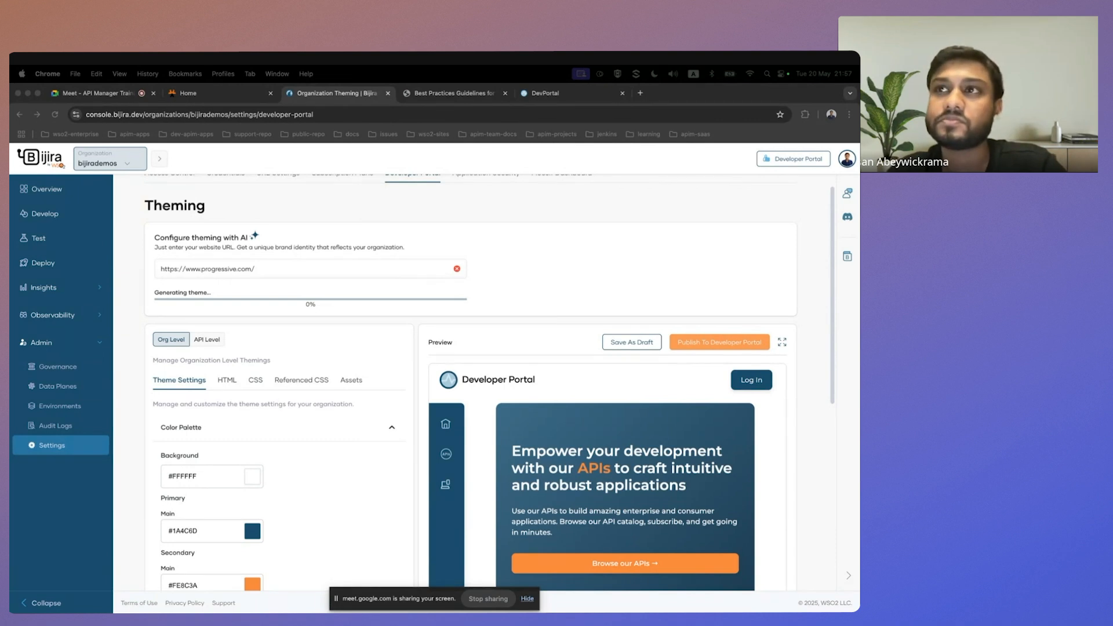
Set the theme's primary main colour to the light blue #359DE3 in the organization-level colour palette.
{"action": "scroll", "coordinate": [454, 323], "scroll_direction": "down", "scroll_amount": 3}
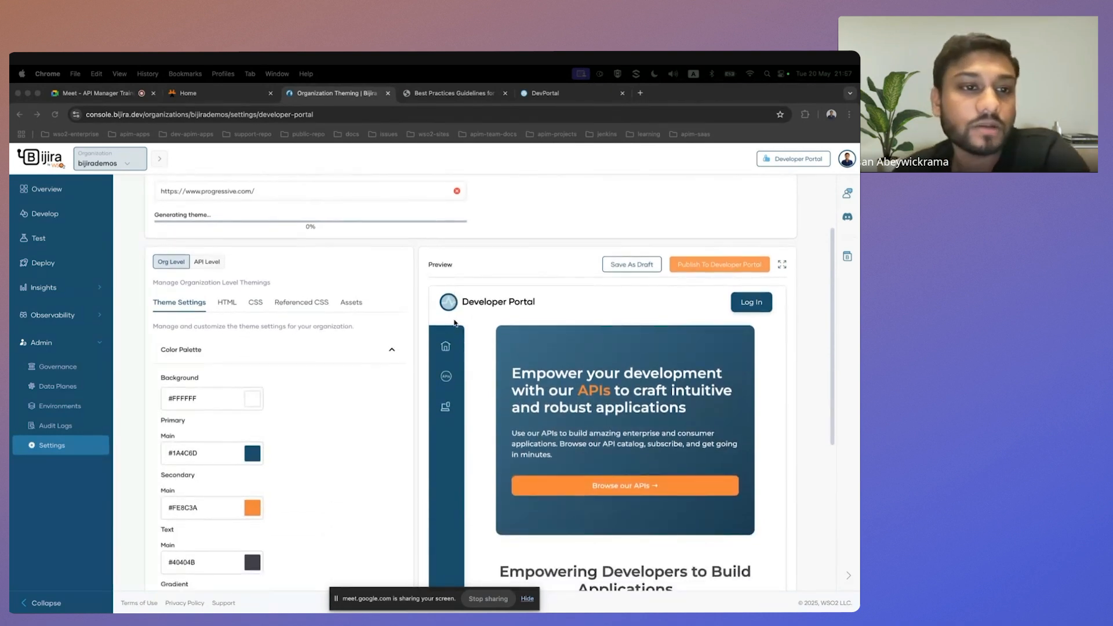
{"action": "scroll", "coordinate": [424, 342], "scroll_direction": "down", "scroll_amount": 3}
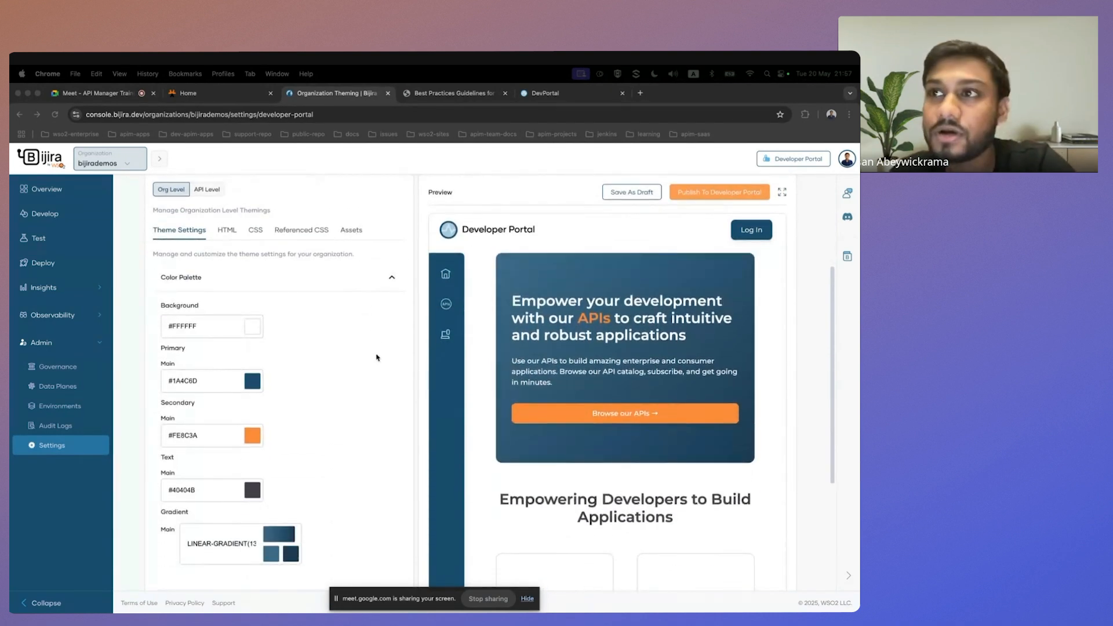
{"action": "scroll", "coordinate": [336, 351], "scroll_direction": "down", "scroll_amount": 3}
{"action": "scroll", "coordinate": [289, 344], "scroll_direction": "up", "scroll_amount": 2}
{"action": "left_click", "coordinate": [252, 341]}
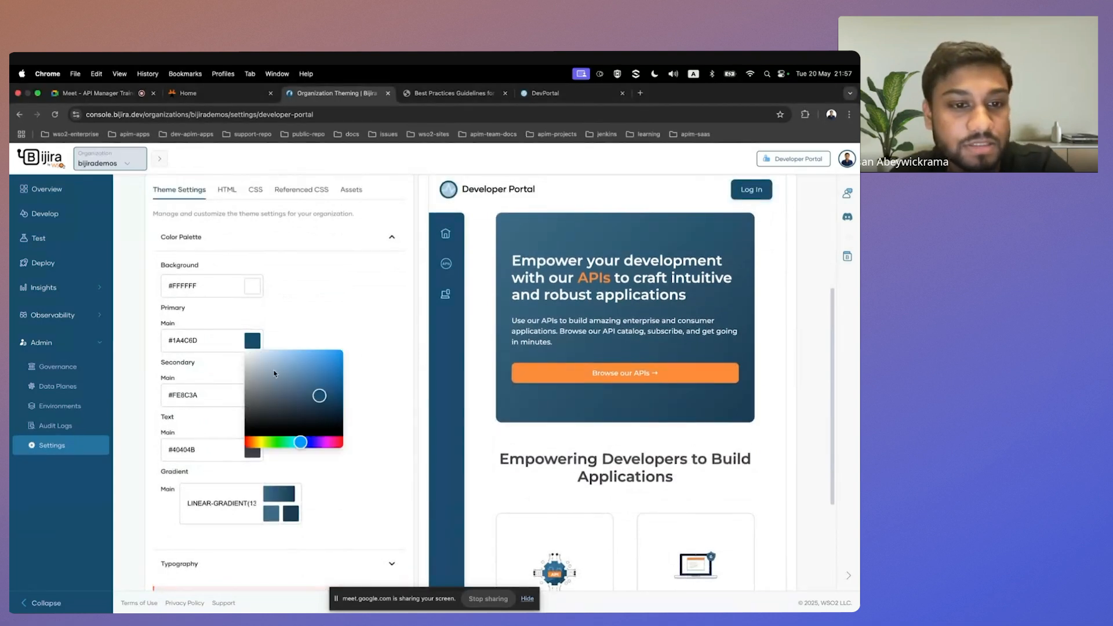
{"action": "left_click", "coordinate": [292, 357]}
{"action": "left_click_drag", "start_coordinate": [292, 357], "coordinate": [321, 360]}
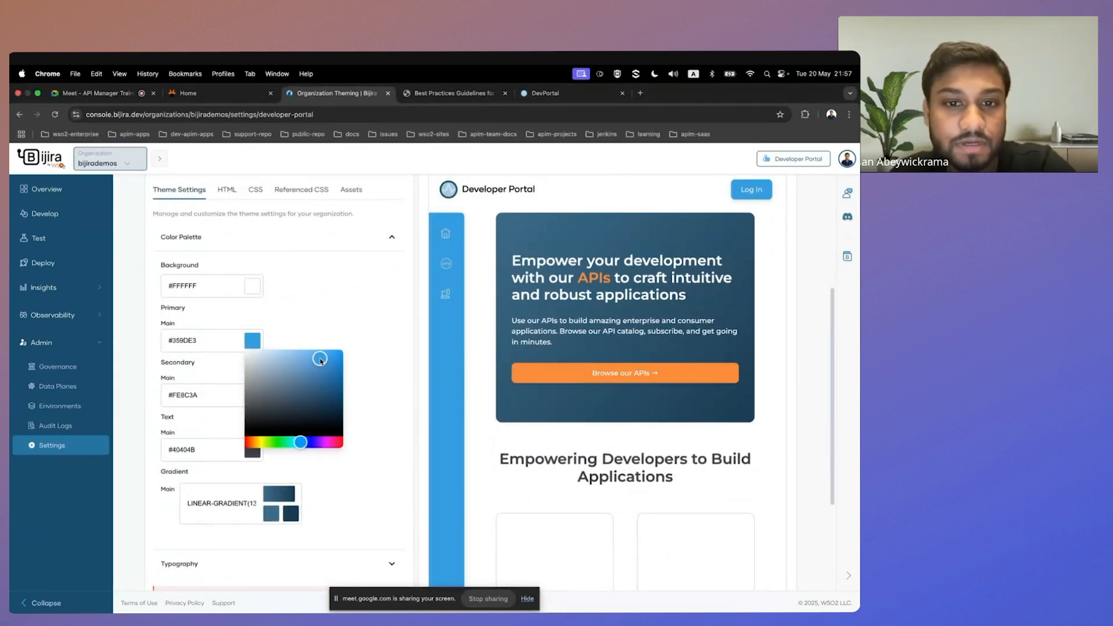
{"action": "left_click", "coordinate": [284, 319]}
Set the theme's secondary main colour to the yellow-green #CBCE1B.
{"action": "left_click", "coordinate": [253, 396]}
{"action": "left_click_drag", "start_coordinate": [273, 423], "coordinate": [331, 421]}
{"action": "left_click_drag", "start_coordinate": [251, 497], "coordinate": [259, 497]}
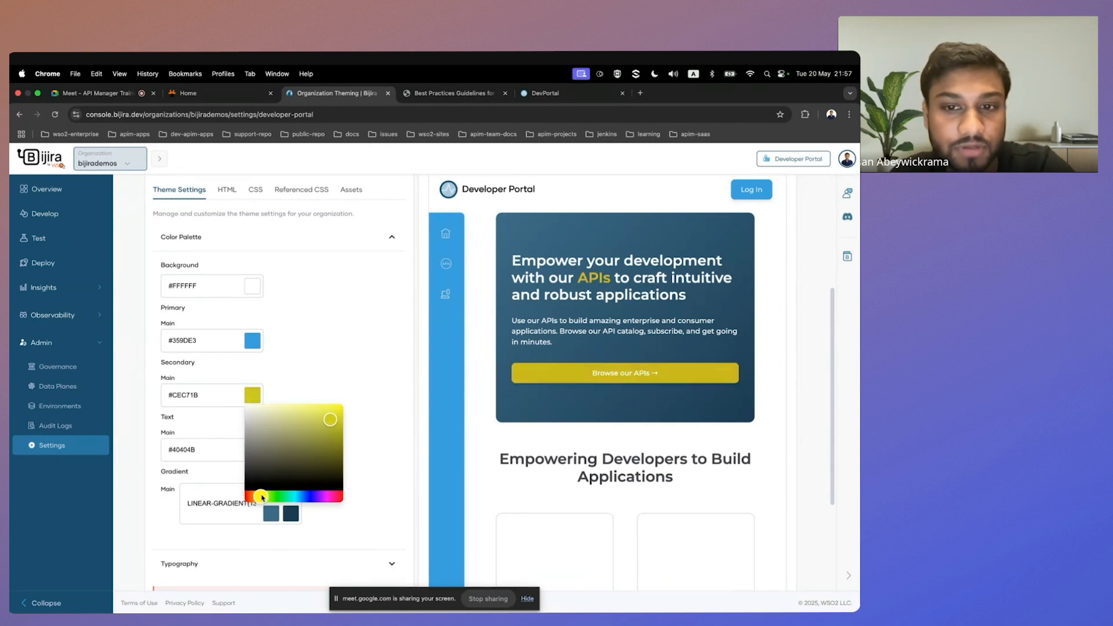
{"action": "left_click", "coordinate": [380, 324]}
{"action": "scroll", "coordinate": [380, 323], "scroll_direction": "up", "scroll_amount": 1}
{"action": "right_click", "coordinate": [380, 324]}
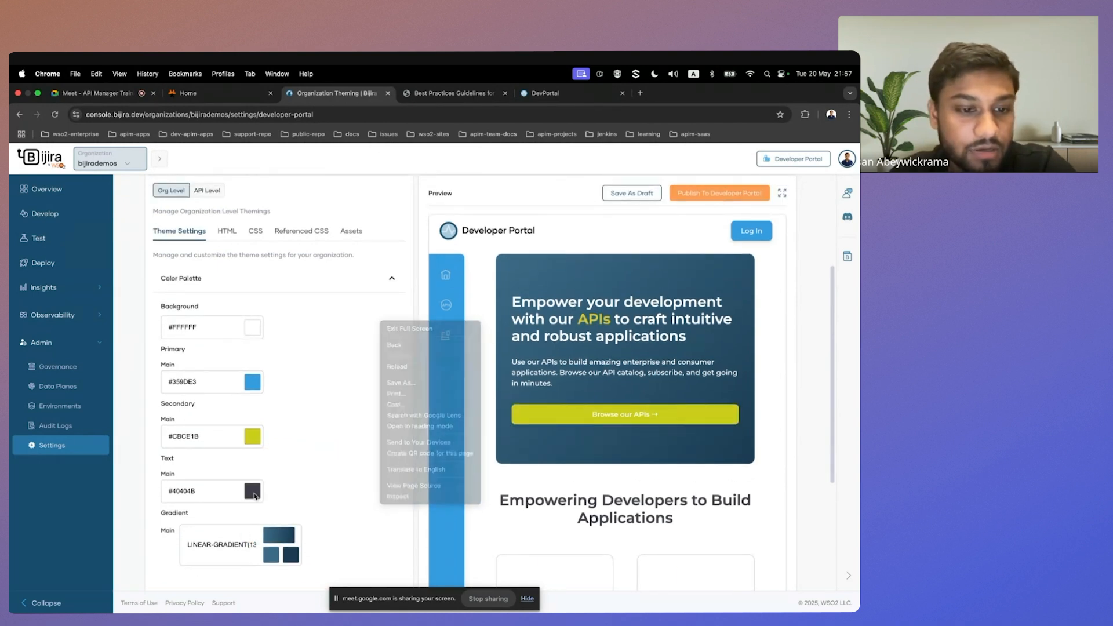
Set the theme's main text colour to the dark blue #2F2F8D.
{"action": "left_click", "coordinate": [252, 492]}
{"action": "left_click_drag", "start_coordinate": [289, 511], "coordinate": [311, 536]}
{"action": "left_click", "coordinate": [321, 432]}
Publish the customized organization-level theme to the Developer Portal and confirm the publication.
{"action": "scroll", "coordinate": [323, 441], "scroll_direction": "up", "scroll_amount": 1}
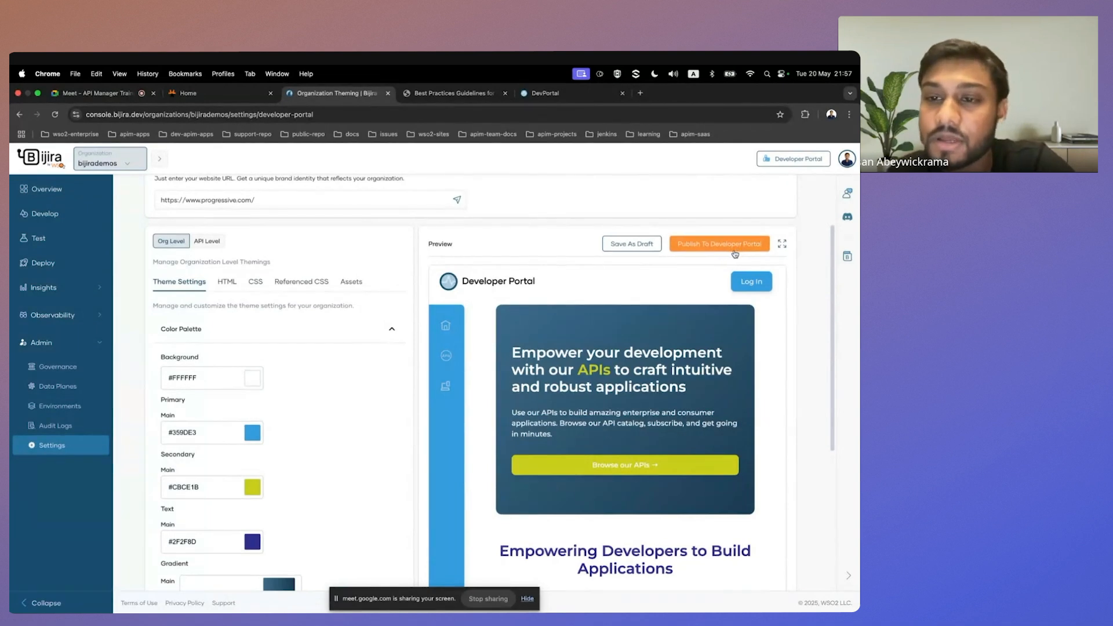
{"action": "scroll", "coordinate": [736, 254], "scroll_direction": "down", "scroll_amount": 1}
{"action": "scroll", "coordinate": [719, 249], "scroll_direction": "down", "scroll_amount": 2}
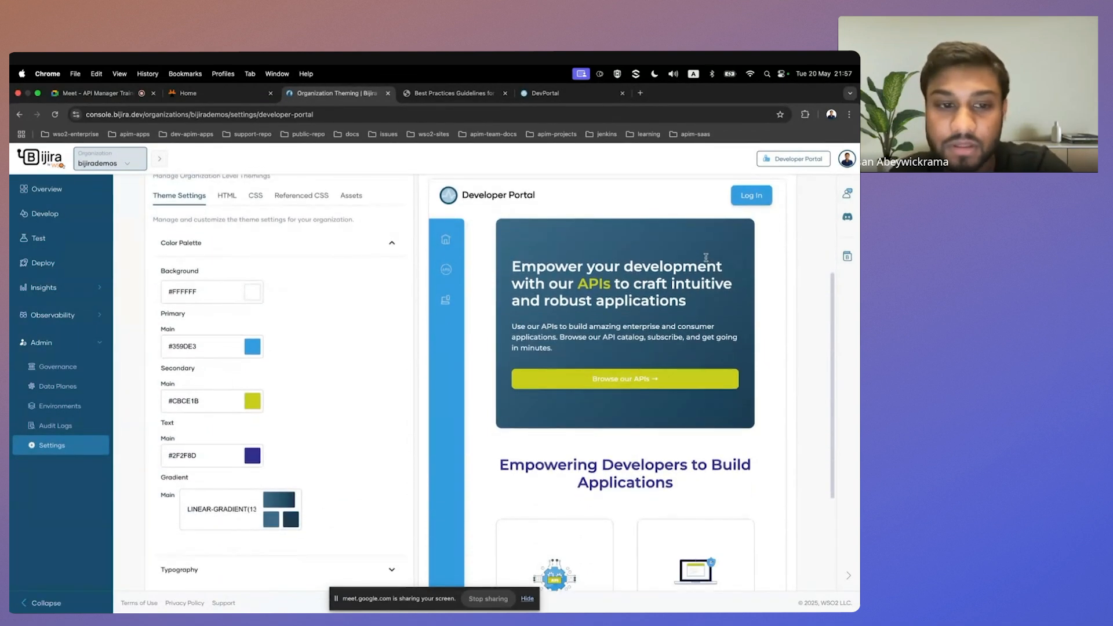
{"action": "scroll", "coordinate": [646, 253], "scroll_direction": "up", "scroll_amount": 3}
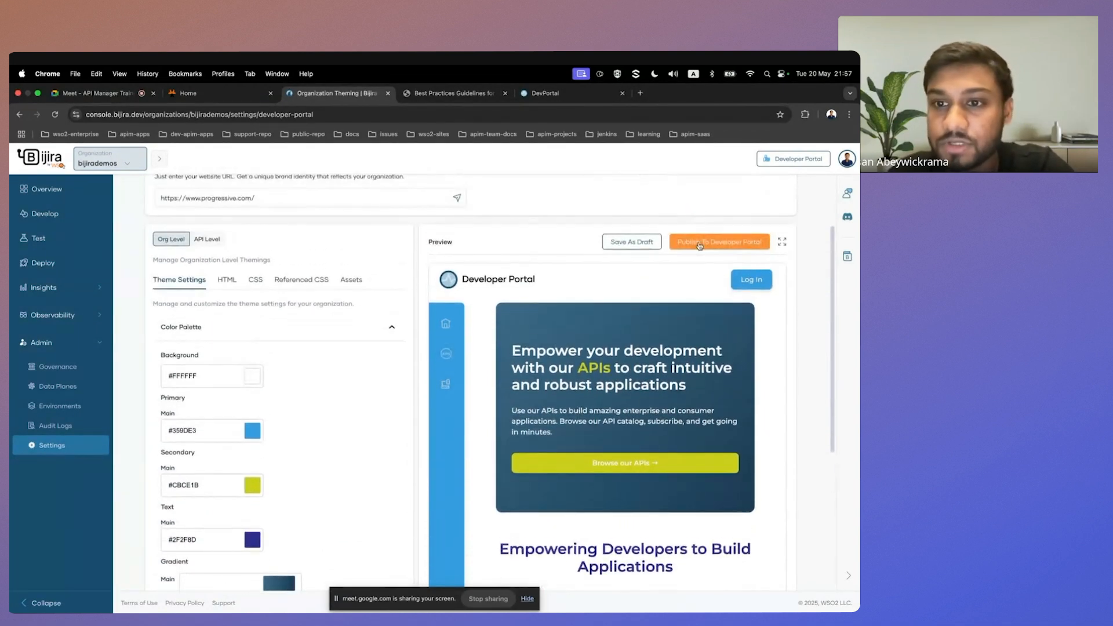
{"action": "left_click", "coordinate": [703, 242]}
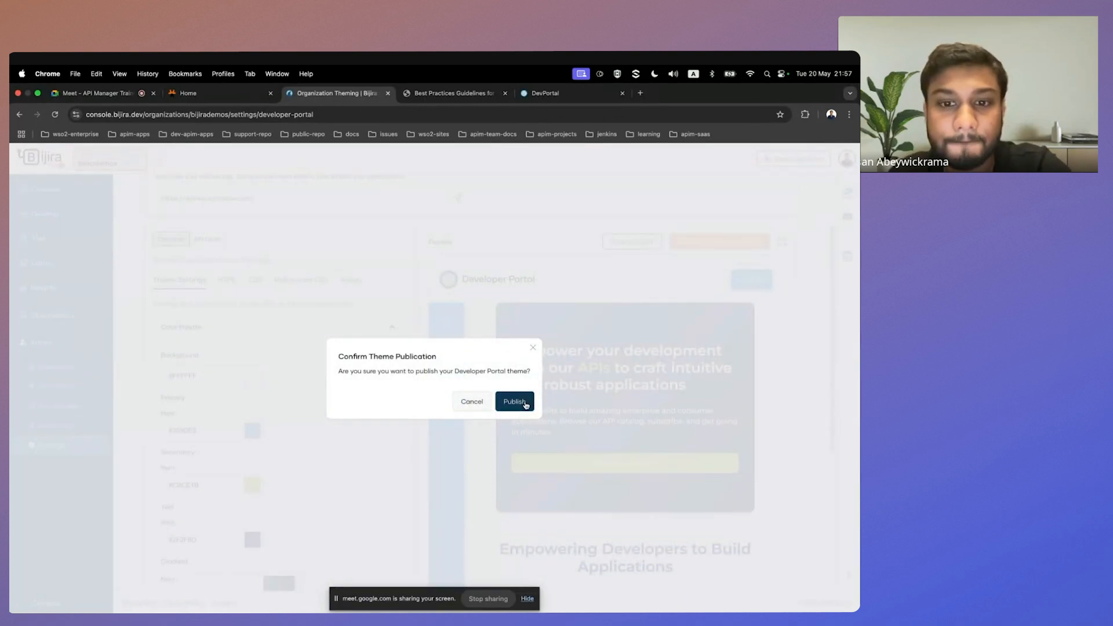
{"action": "left_click", "coordinate": [514, 401]}
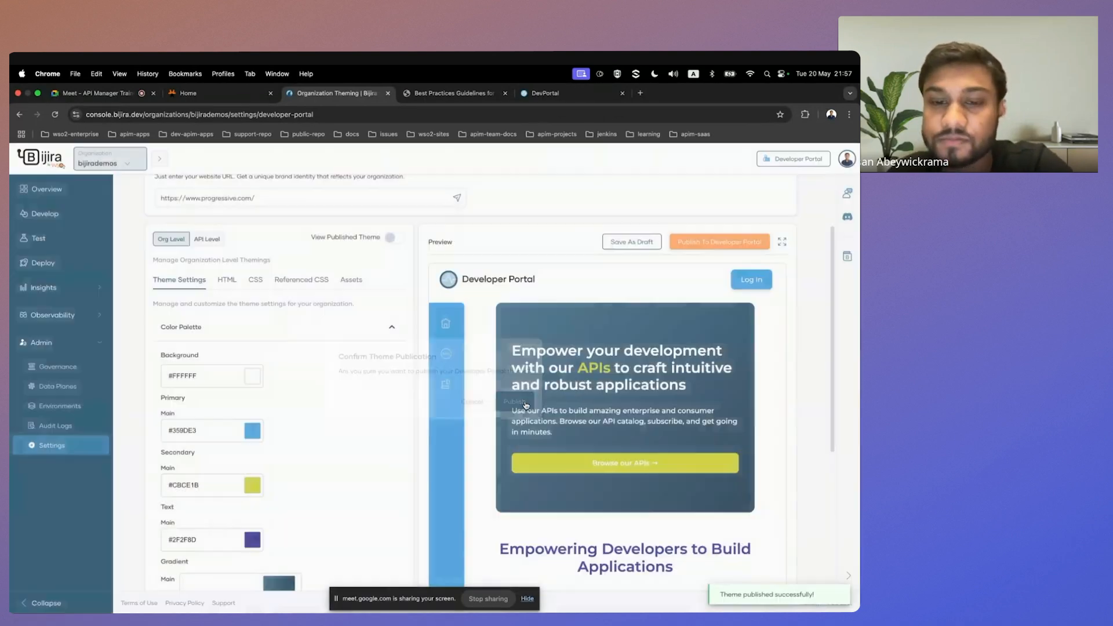
Examine the published theme on the live Developer Portal's home page and its API catalog page.
{"action": "left_click", "coordinate": [562, 96]}
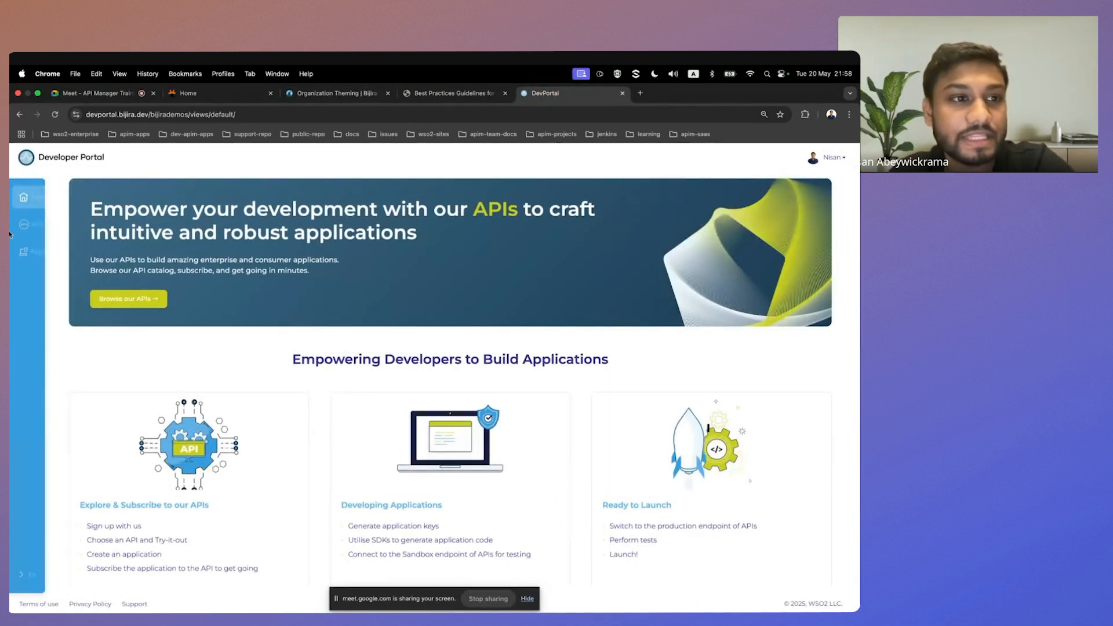
{"action": "scroll", "coordinate": [439, 427], "scroll_direction": "down", "scroll_amount": 2}
{"action": "scroll", "coordinate": [439, 427], "scroll_direction": "up", "scroll_amount": 2}
{"action": "scroll", "coordinate": [439, 428], "scroll_direction": "down", "scroll_amount": 2}
{"action": "scroll", "coordinate": [439, 427], "scroll_direction": "up", "scroll_amount": 2}
{"action": "left_click", "coordinate": [29, 225]}
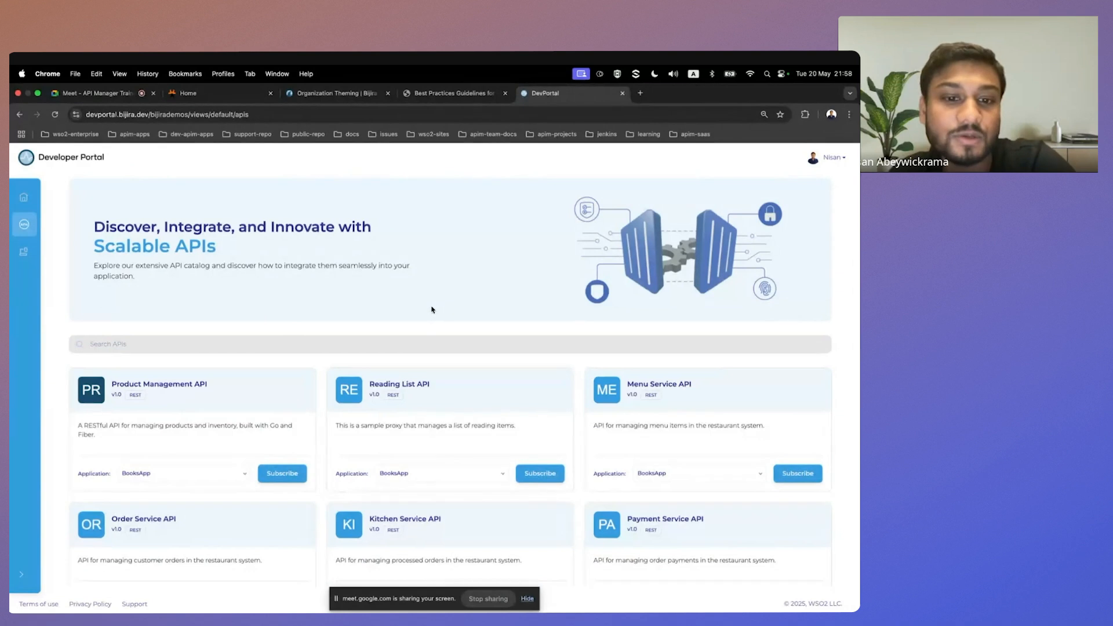
{"action": "scroll", "coordinate": [432, 310], "scroll_direction": "down", "scroll_amount": 3}
{"action": "scroll", "coordinate": [432, 309], "scroll_direction": "up", "scroll_amount": 3}
Return to the organization theming settings and review the Reset to Default option and the colour palette.
{"action": "key", "text": "ctrl+shift+Tab"}
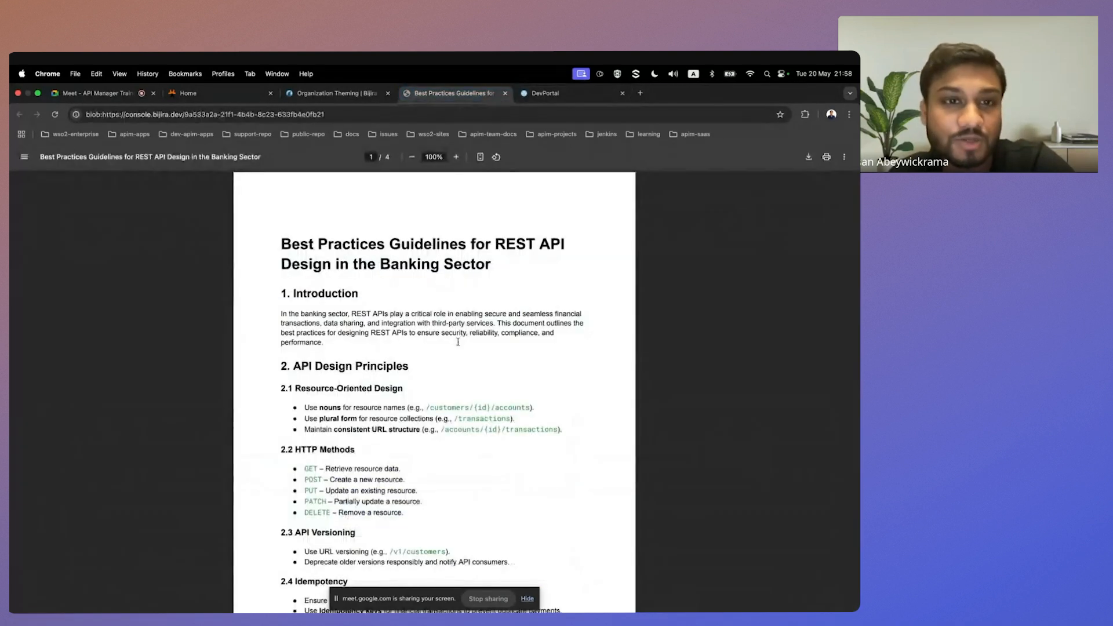
{"action": "left_click", "coordinate": [336, 92]}
{"action": "scroll", "coordinate": [255, 485], "scroll_direction": "down", "scroll_amount": 10}
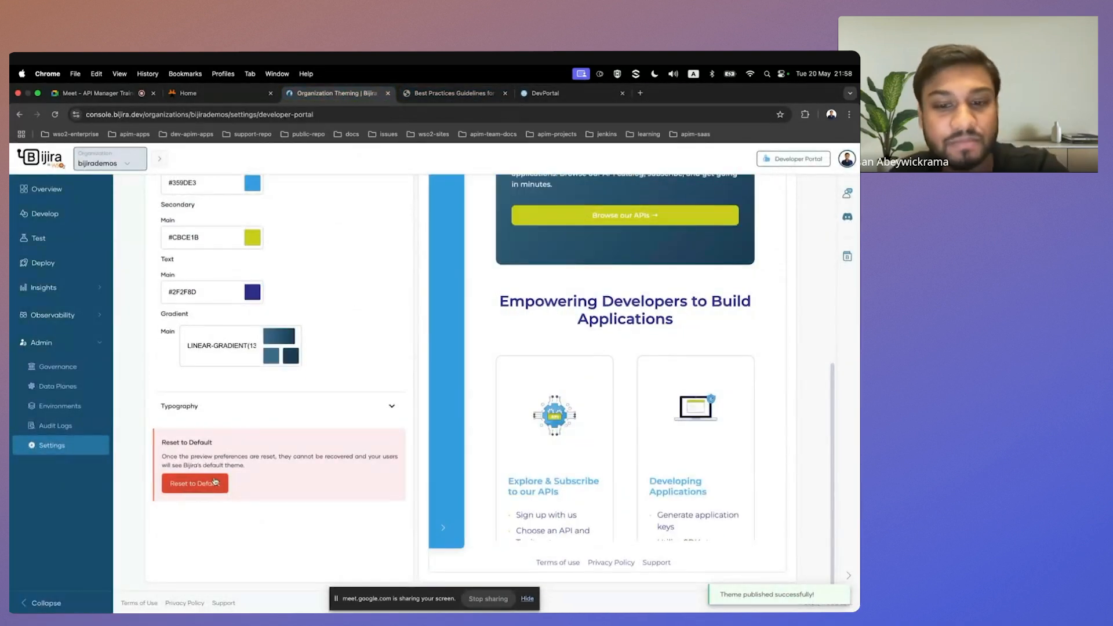
{"action": "scroll", "coordinate": [347, 477], "scroll_direction": "up", "scroll_amount": 2}
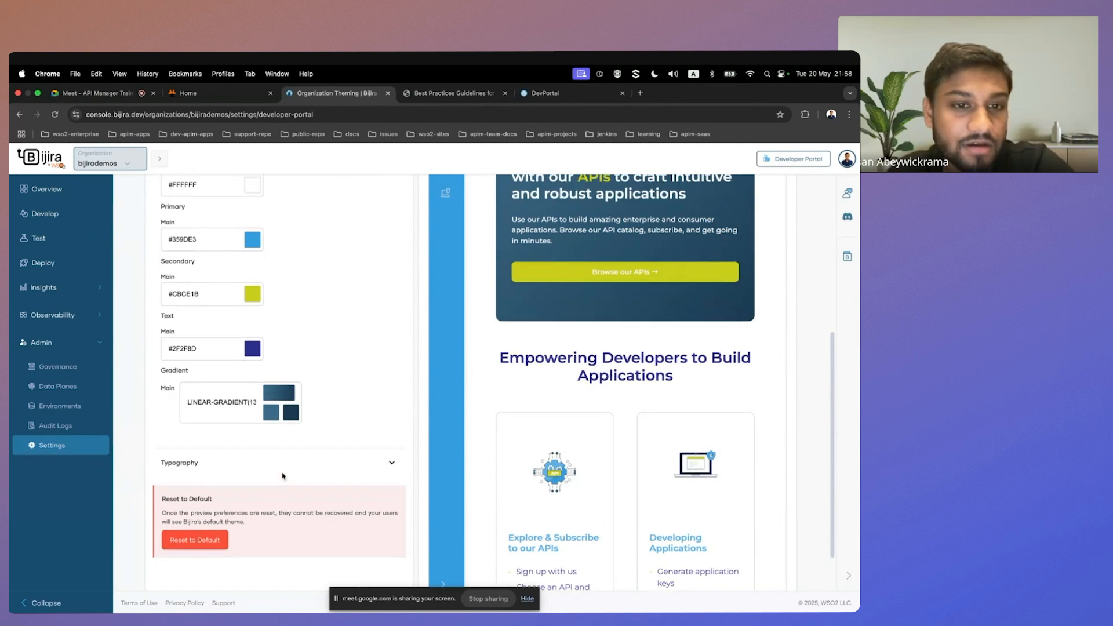
{"action": "scroll", "coordinate": [282, 476], "scroll_direction": "up", "scroll_amount": 5}
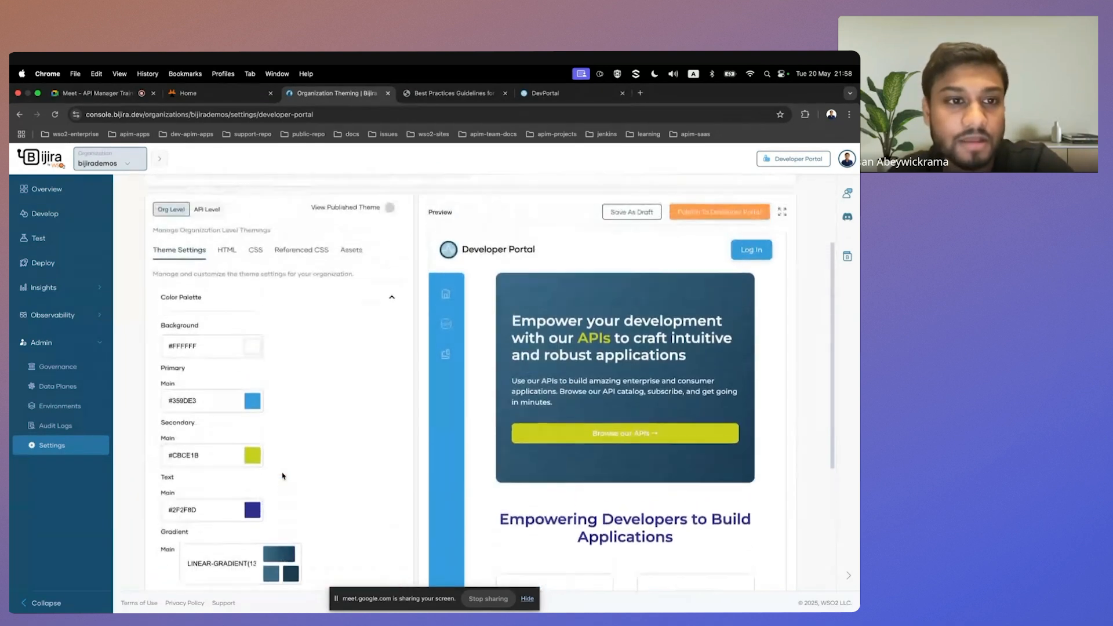
{"action": "scroll", "coordinate": [283, 476], "scroll_direction": "up", "scroll_amount": 1}
{"action": "scroll", "coordinate": [282, 476], "scroll_direction": "down", "scroll_amount": 1}
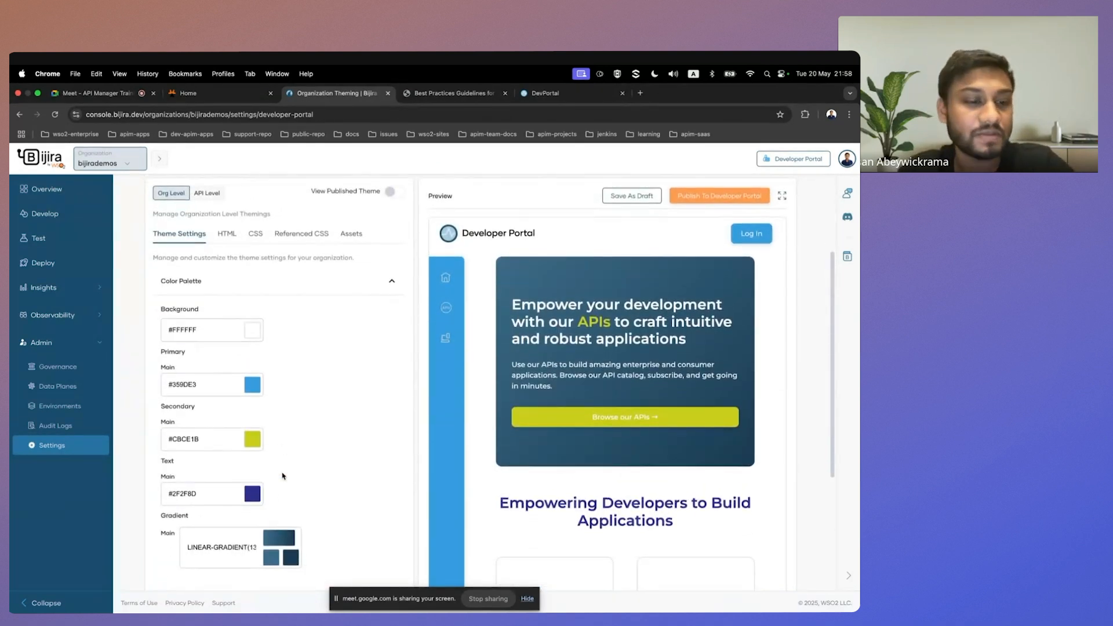